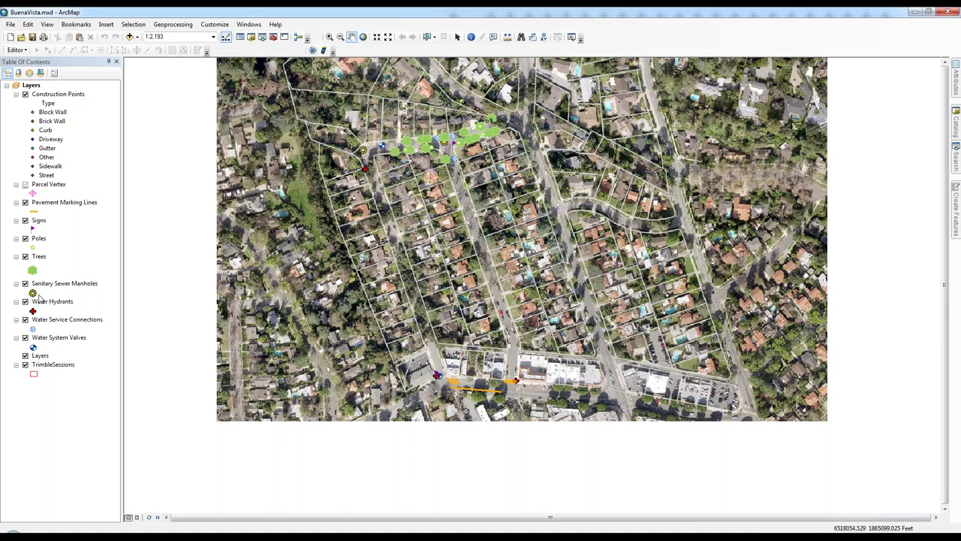
Inspect the Trees layer's properties for the Facility Identifier, Trunk Diameter and Shape of Canopy field definitions.
{"action": "left_click", "coordinate": [66, 203]}
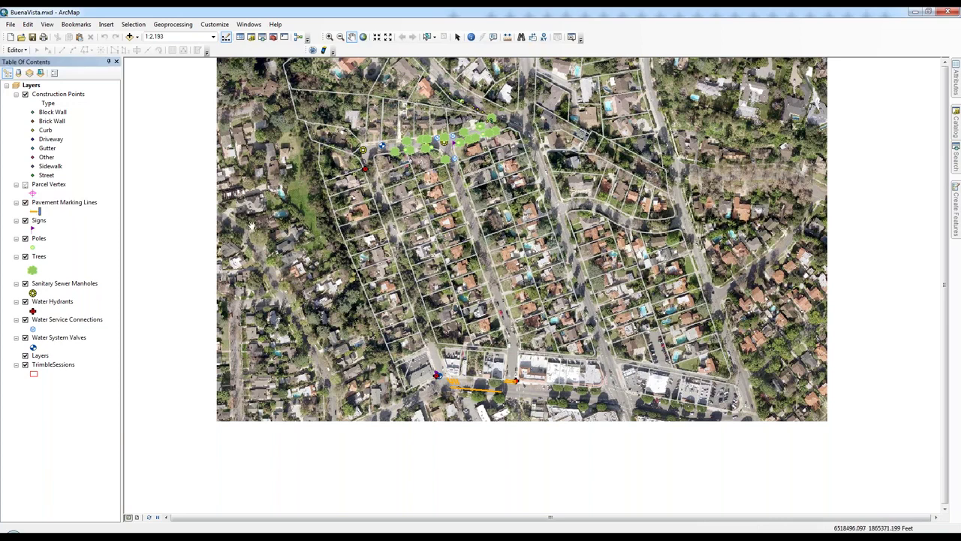
{"action": "left_click", "coordinate": [39, 221]}
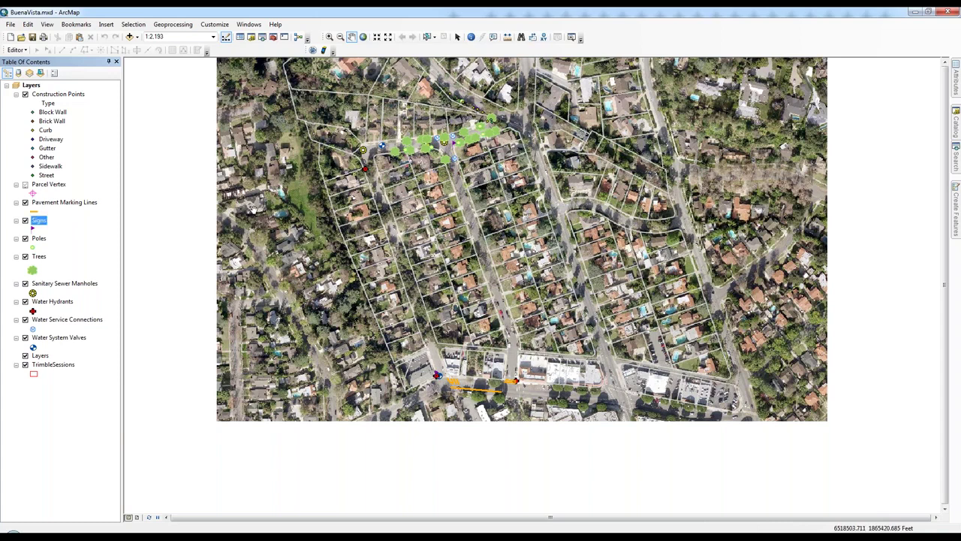
{"action": "right_click", "coordinate": [38, 257]}
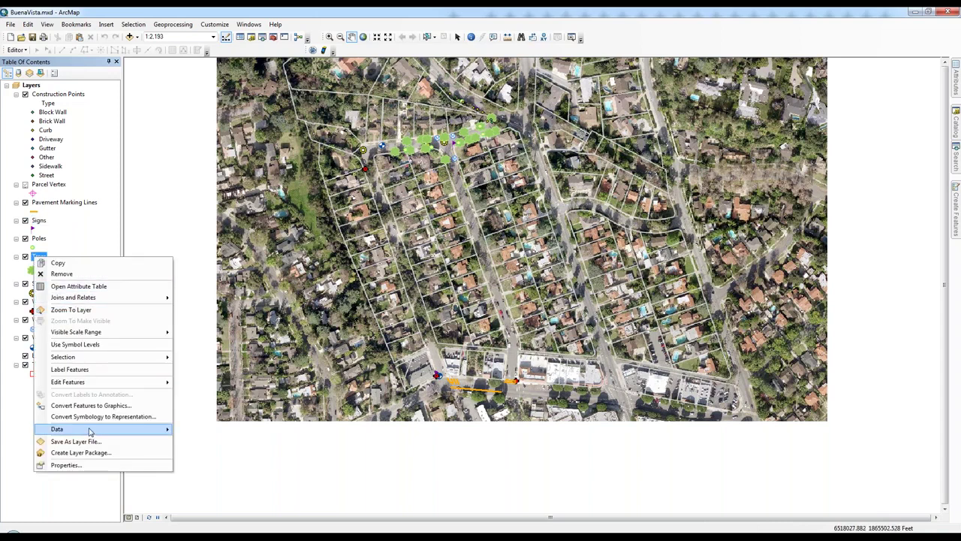
{"action": "left_click", "coordinate": [140, 463]}
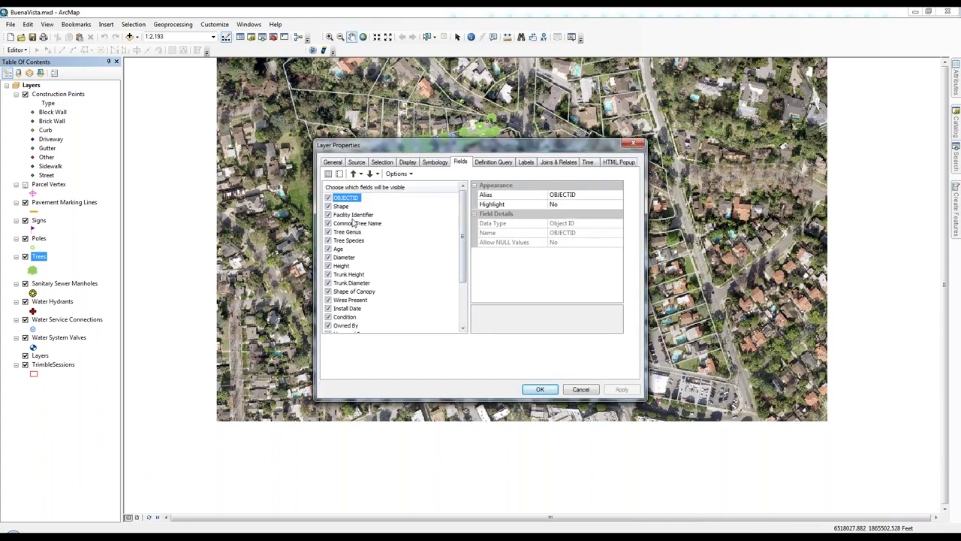
{"action": "left_click", "coordinate": [352, 215]}
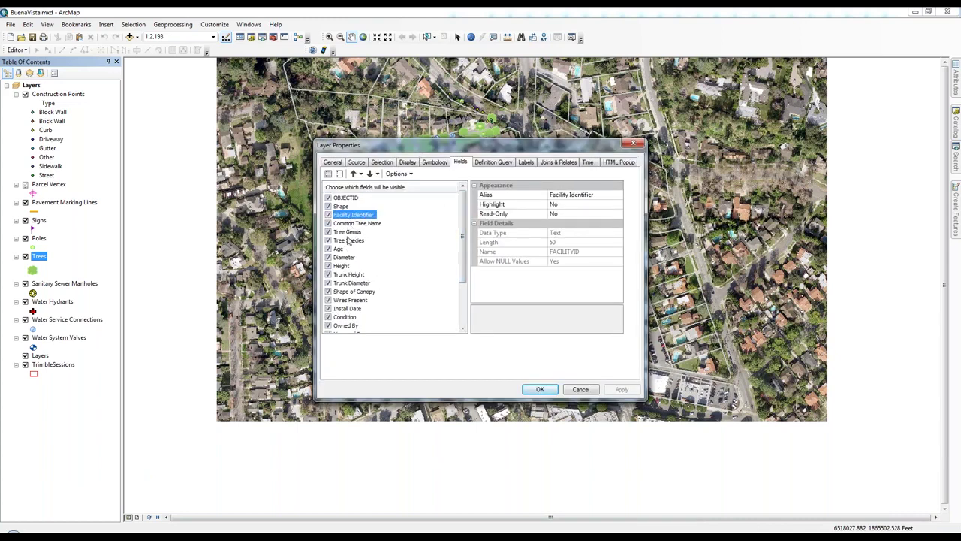
{"action": "left_click", "coordinate": [350, 284]}
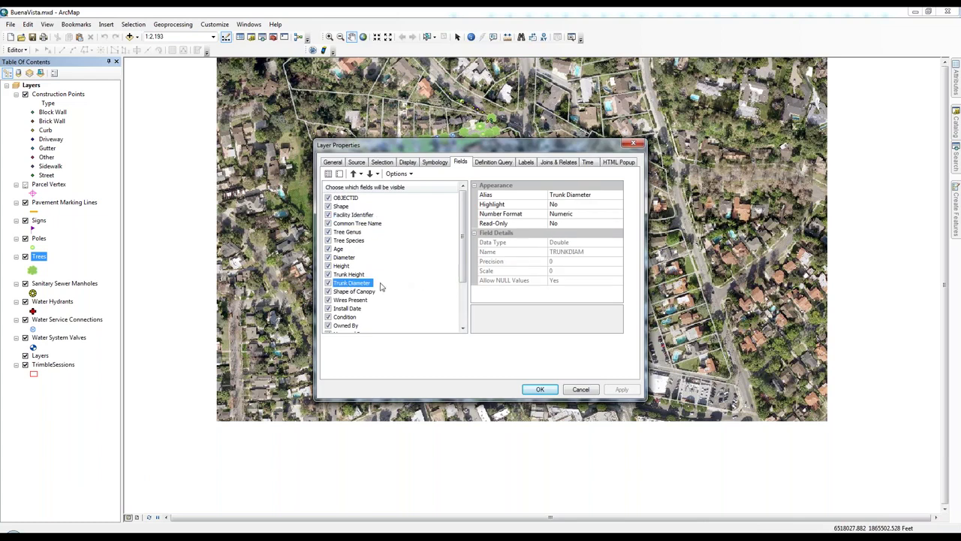
{"action": "left_click", "coordinate": [364, 292]}
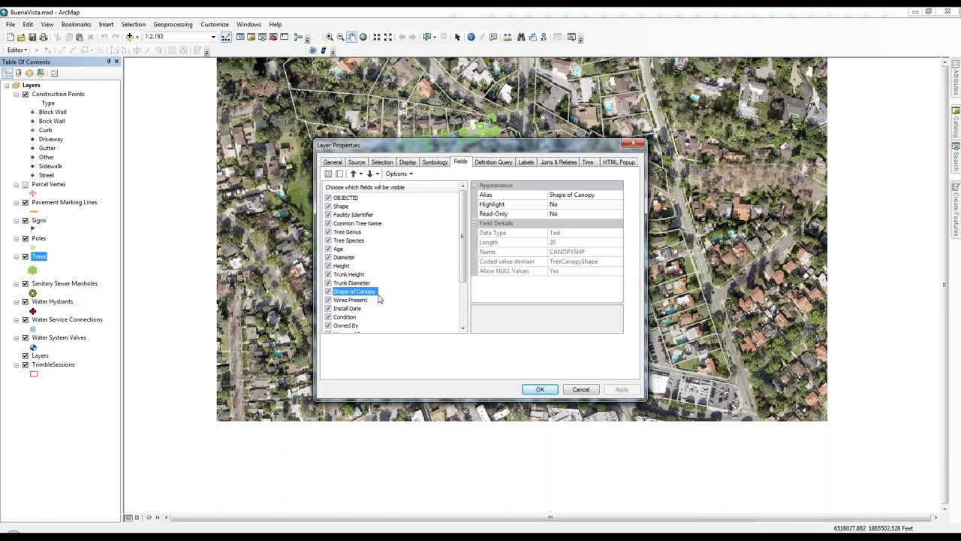
{"action": "left_click", "coordinate": [583, 390]}
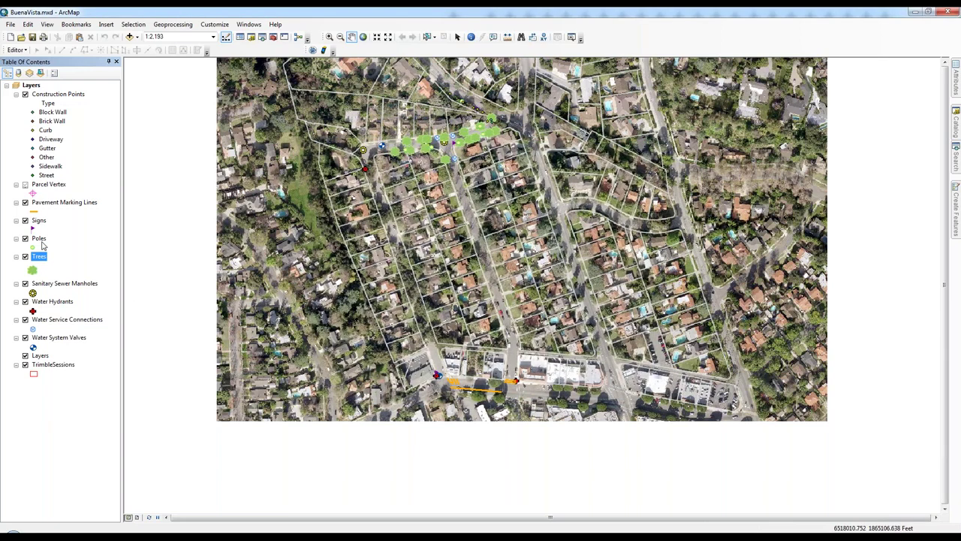
{"action": "left_click", "coordinate": [47, 284]}
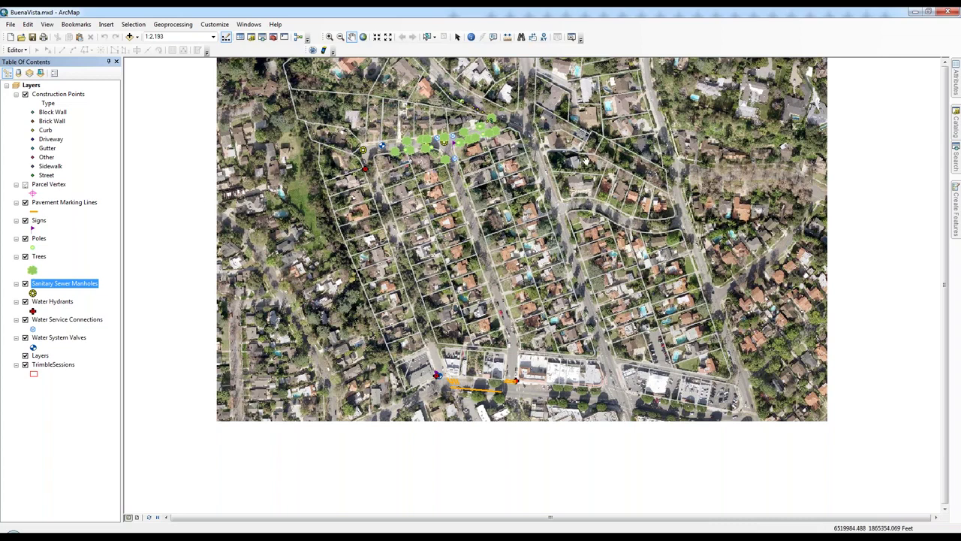
Display the Trimble Positions Desktop window and begin creating a project of type TerraSync in its administration.
{"action": "left_click", "coordinate": [313, 51]}
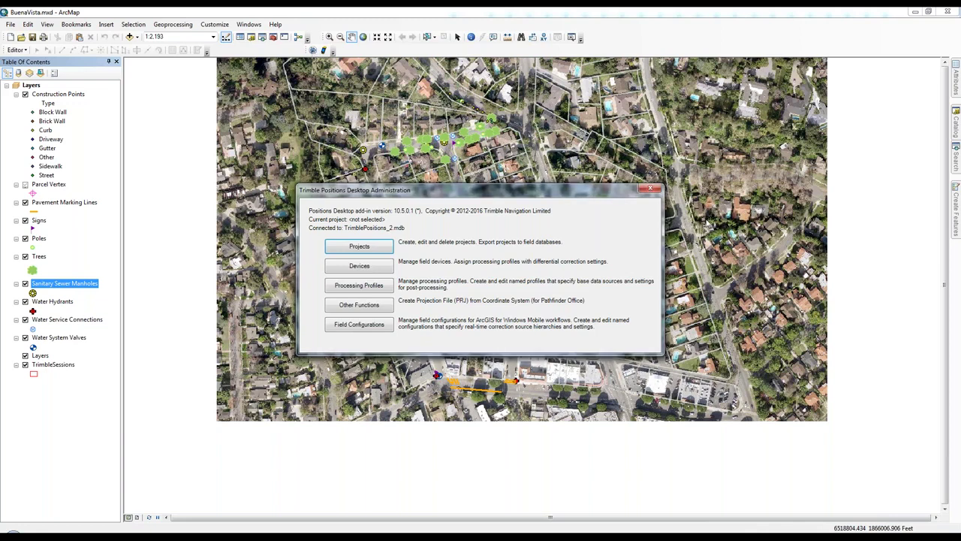
{"action": "left_click", "coordinate": [655, 191]}
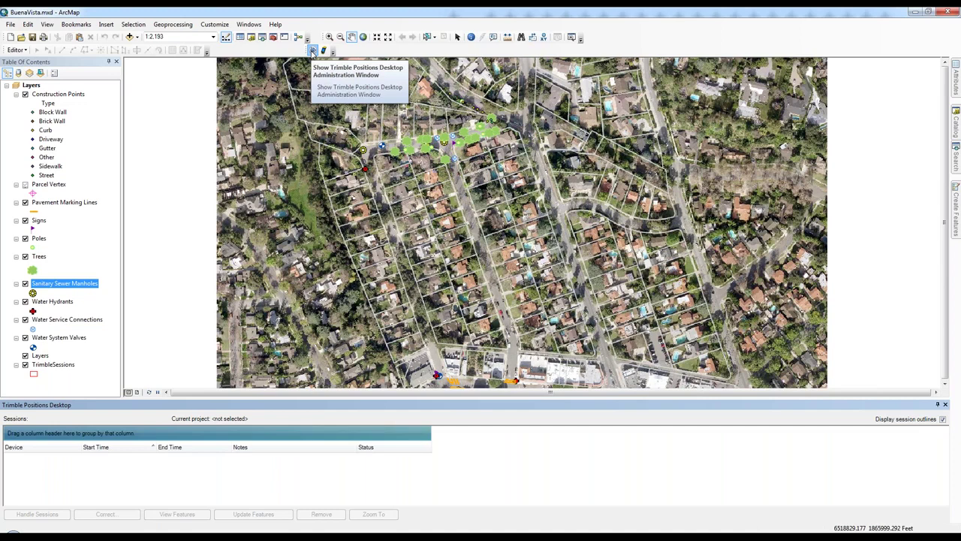
{"action": "left_click", "coordinate": [313, 50]}
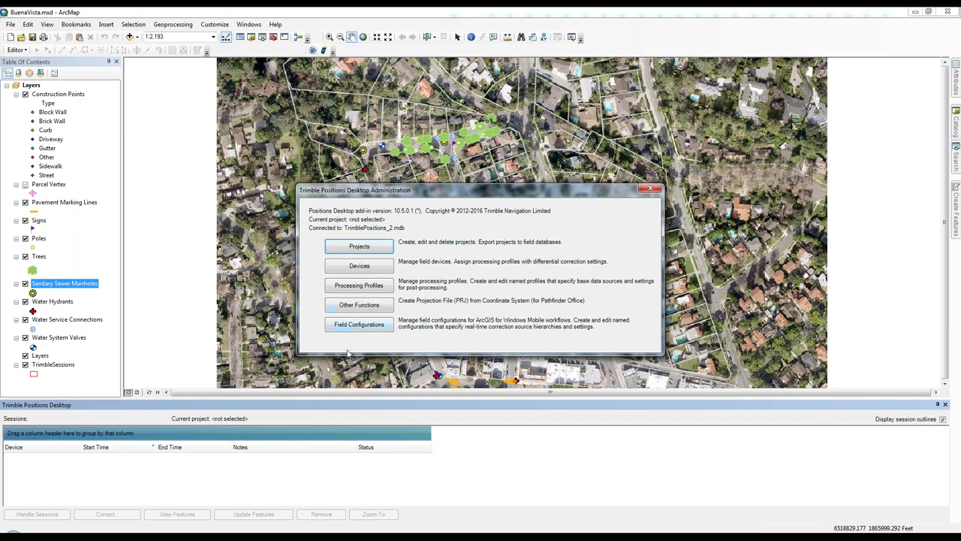
{"action": "left_click", "coordinate": [355, 251]}
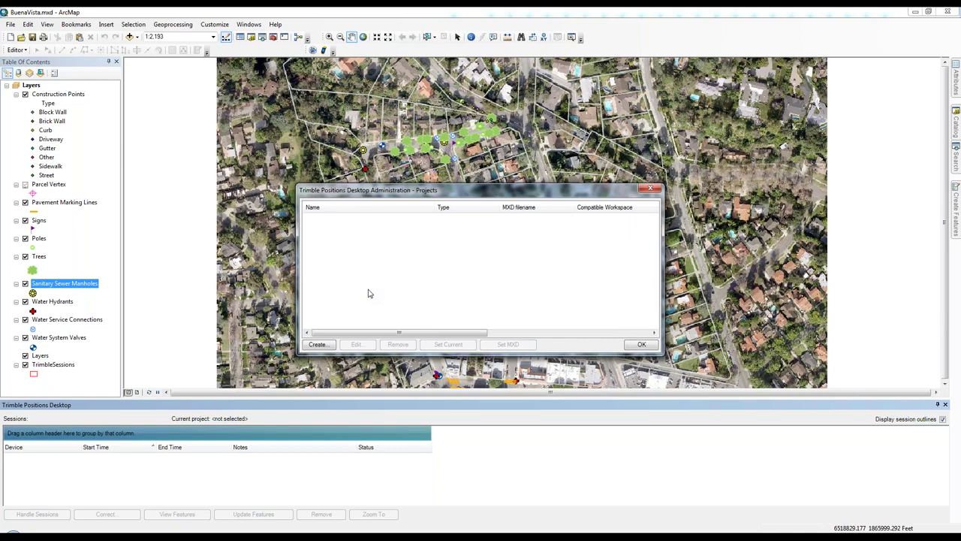
{"action": "left_click", "coordinate": [323, 345]}
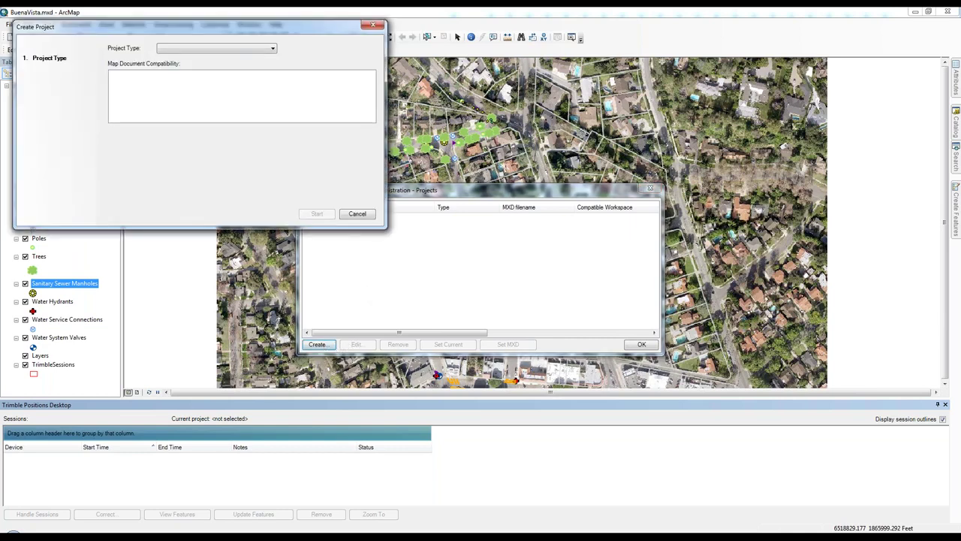
{"action": "left_click", "coordinate": [225, 49]}
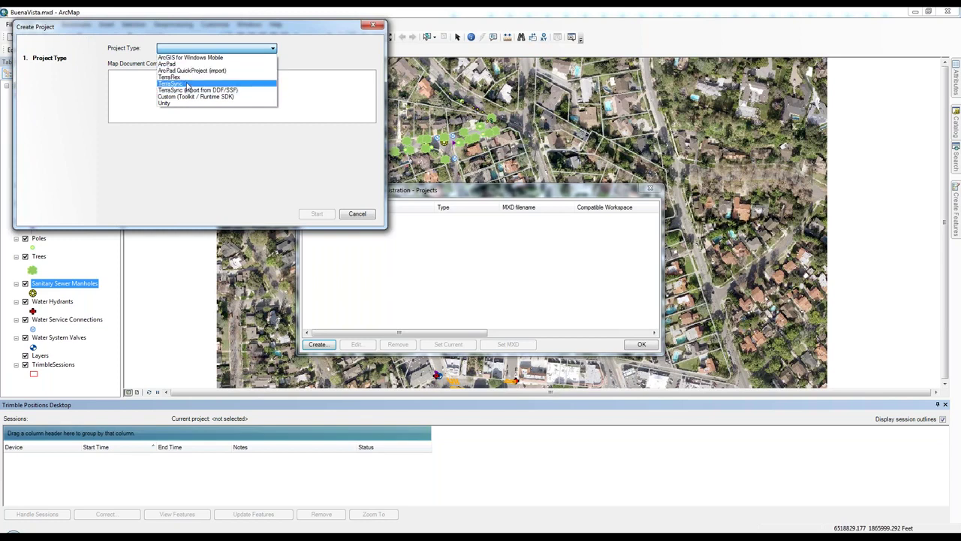
{"action": "left_click", "coordinate": [187, 84]}
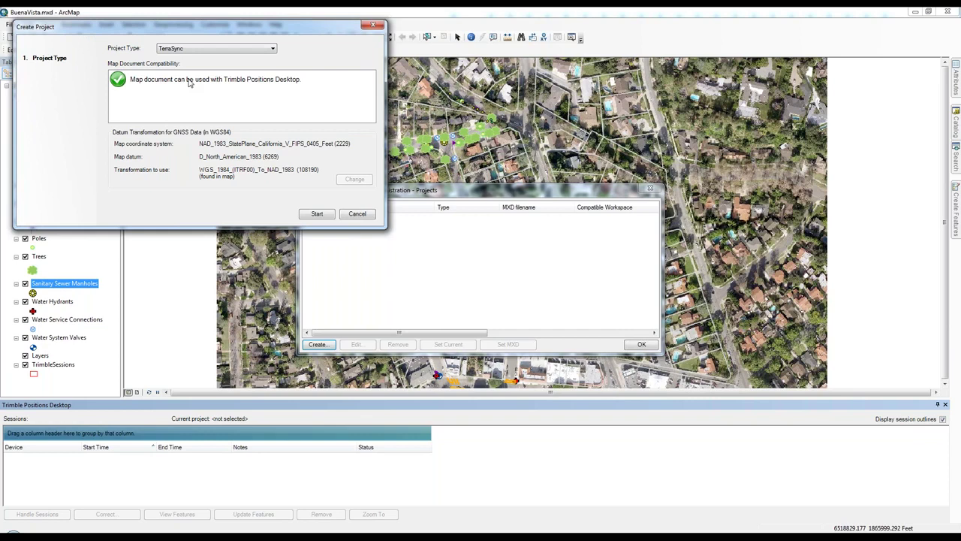
Check the map document's compatibility with other project types such as ArcPad and Unity, and return to TerraSync.
{"action": "left_click", "coordinate": [193, 50]}
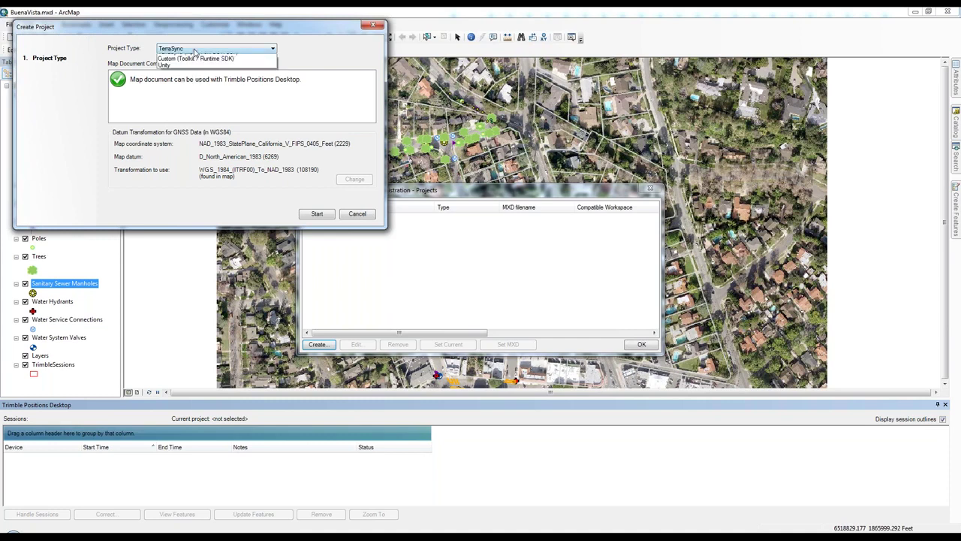
{"action": "left_click", "coordinate": [193, 58]}
{"action": "left_click", "coordinate": [184, 49]}
{"action": "left_click", "coordinate": [179, 64]}
{"action": "left_click", "coordinate": [193, 48]}
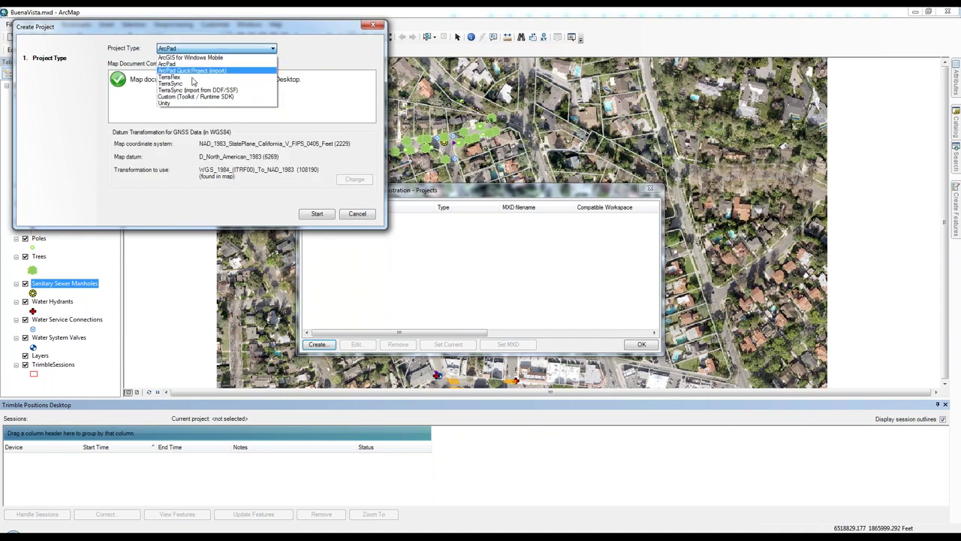
{"action": "left_click", "coordinate": [200, 103]}
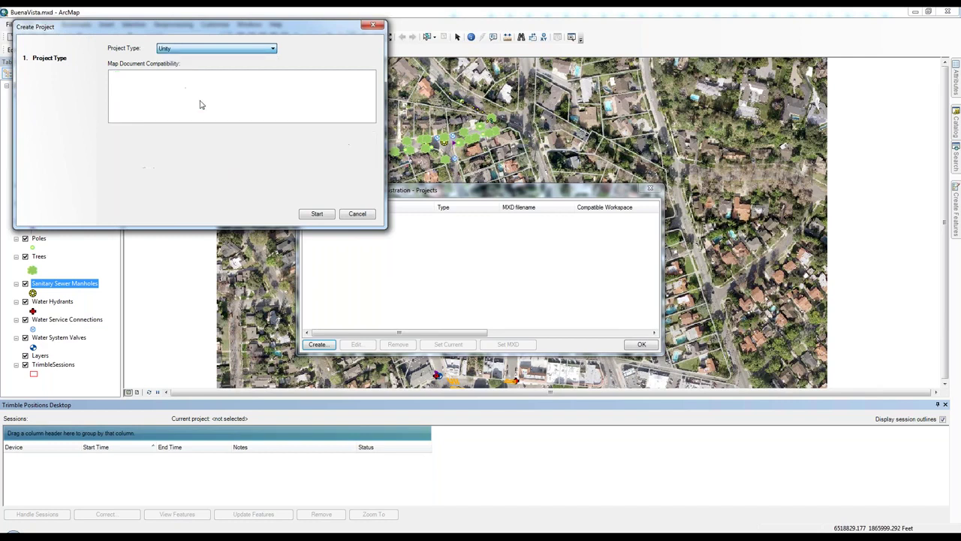
{"action": "left_click", "coordinate": [204, 50]}
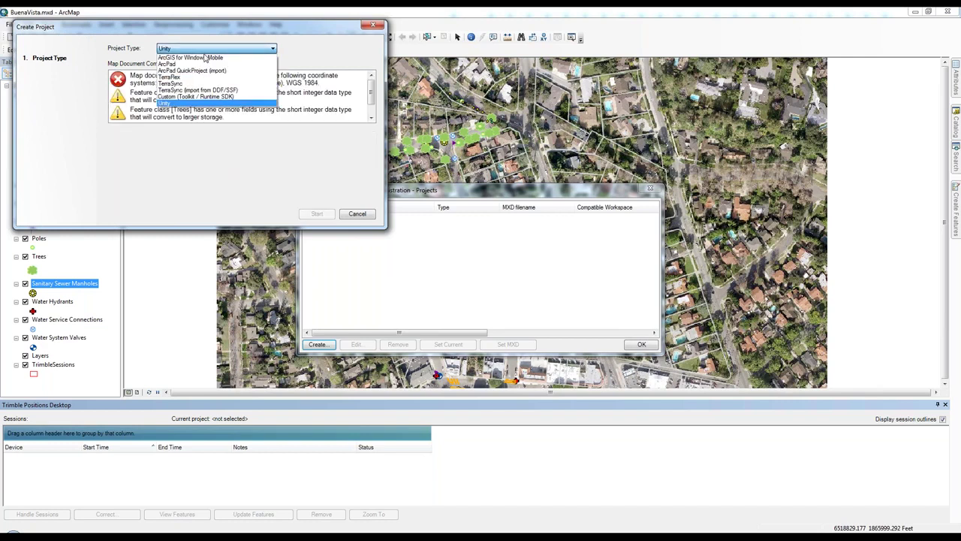
{"action": "left_click", "coordinate": [231, 84]}
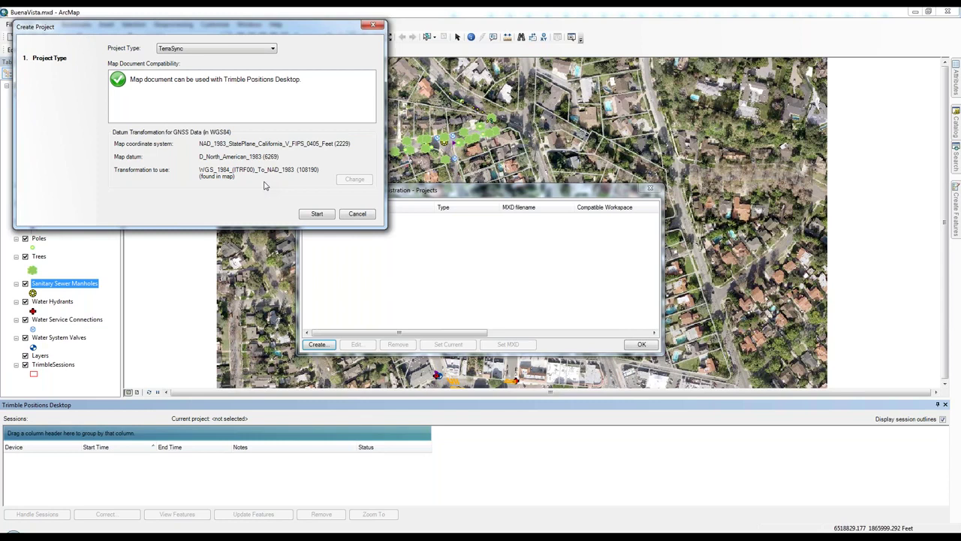
Start the TerraSync project with all available layers from BuenaVista_lgim.gdb and proceed to the layer settings.
{"action": "left_click", "coordinate": [317, 213]}
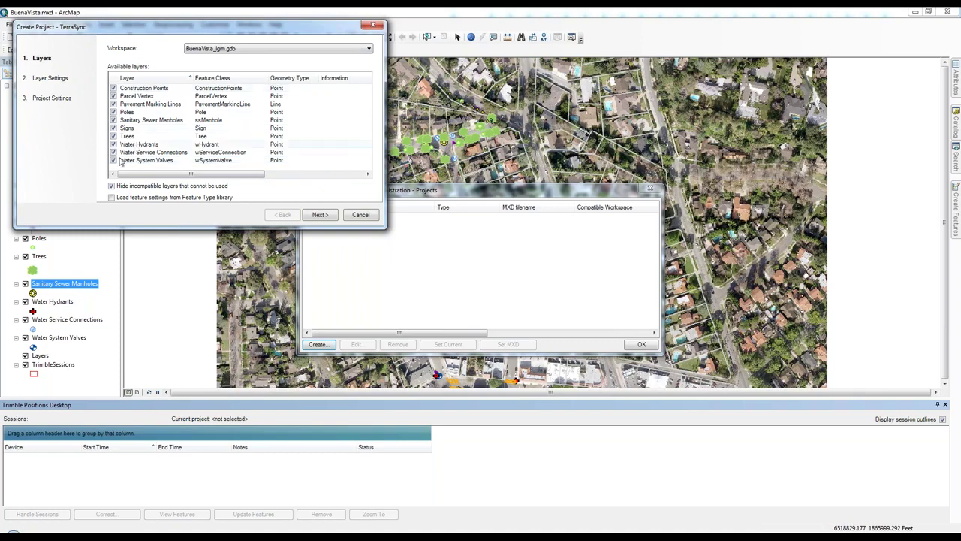
{"action": "left_click", "coordinate": [321, 216]}
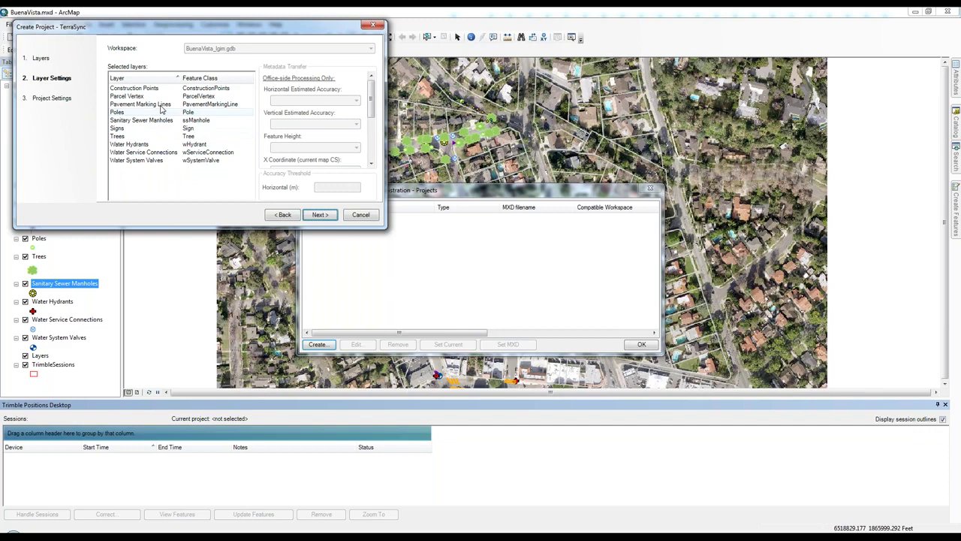
{"action": "left_click", "coordinate": [141, 88]}
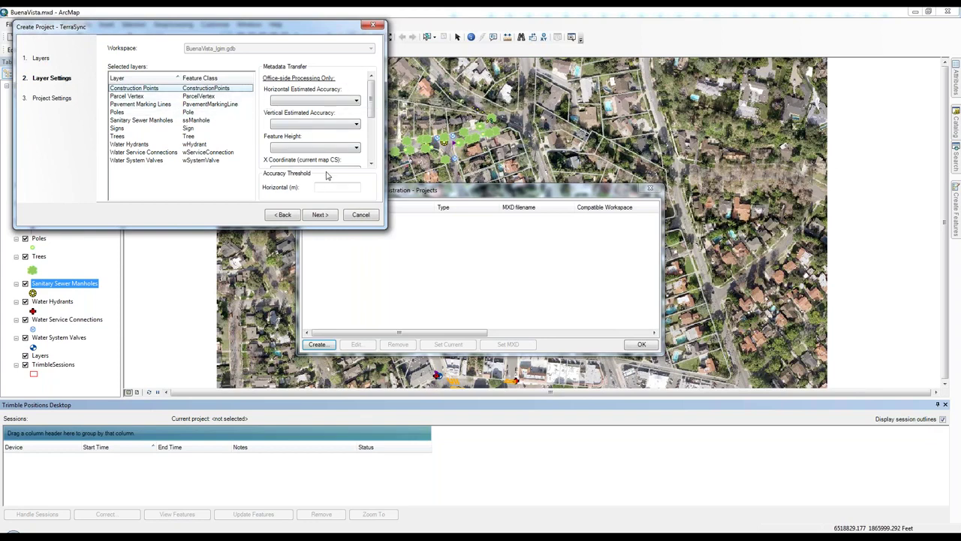
Map the Poles layer's metadata to HorizEstAcc, VertEstAcc and FeatureHeight, and set its horizontal accuracy threshold to 1 m.
{"action": "left_click", "coordinate": [132, 112]}
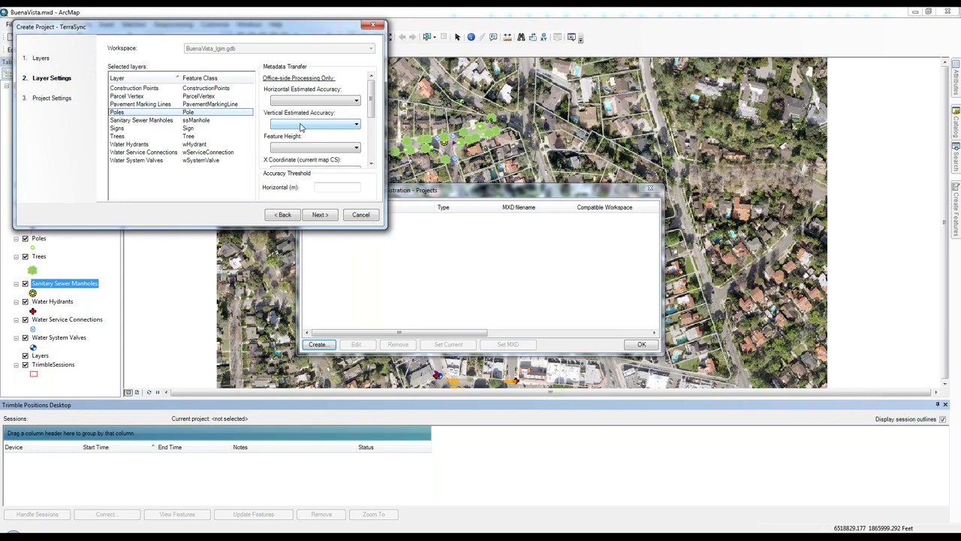
{"action": "left_click", "coordinate": [321, 103]}
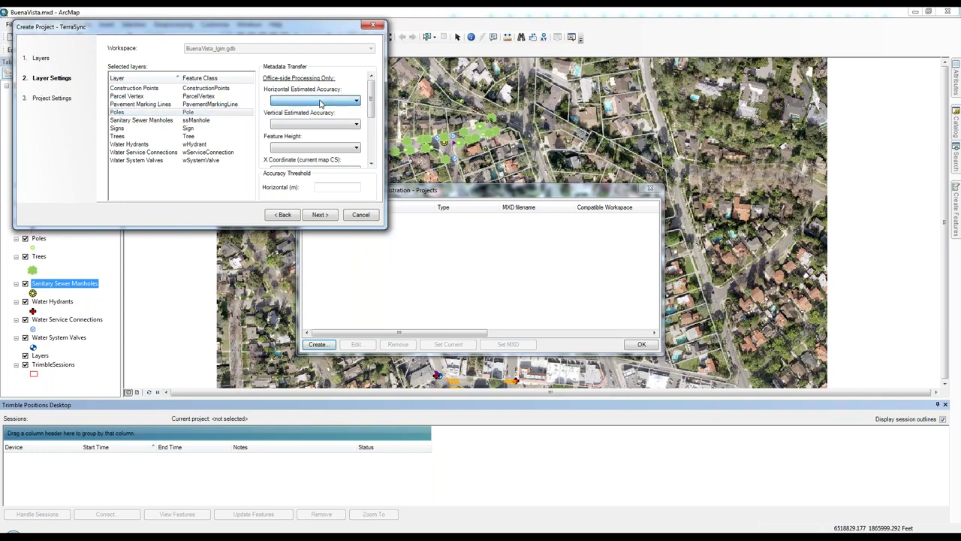
{"action": "left_click", "coordinate": [321, 103]}
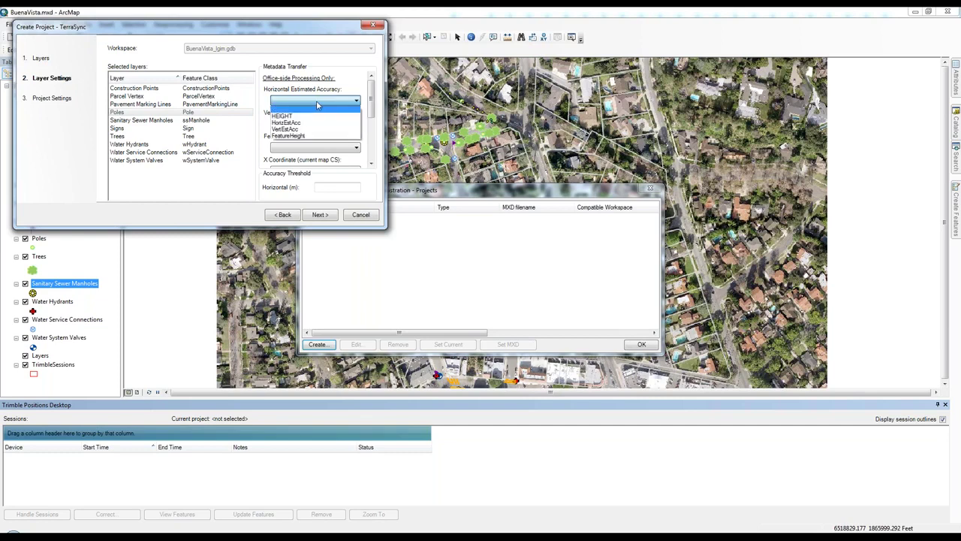
{"action": "left_click", "coordinate": [315, 122]}
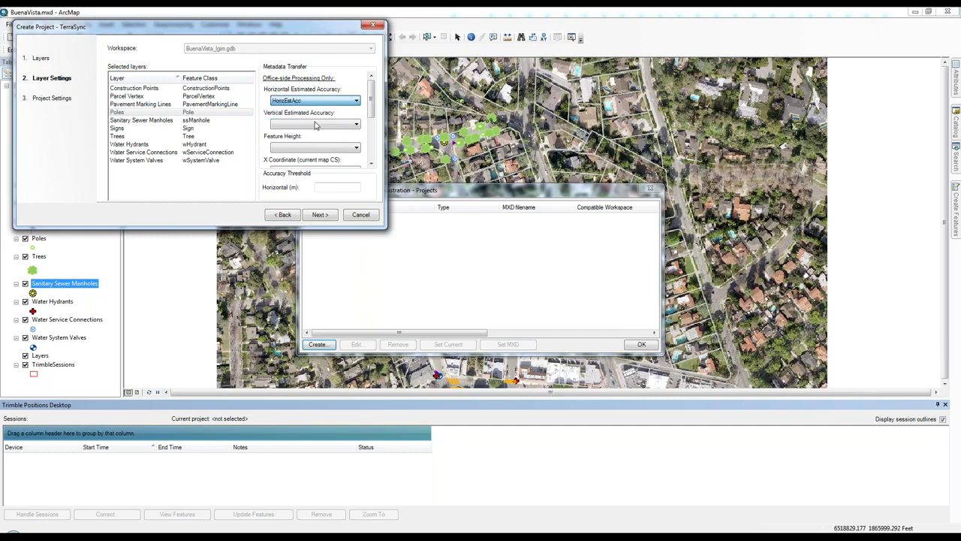
{"action": "left_click", "coordinate": [314, 124]}
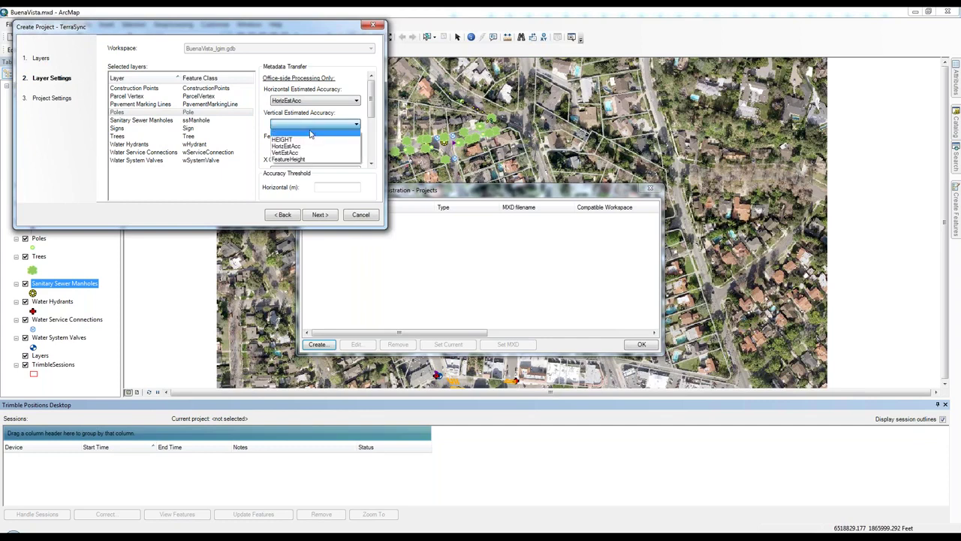
{"action": "left_click", "coordinate": [307, 154]}
{"action": "left_click", "coordinate": [309, 148]}
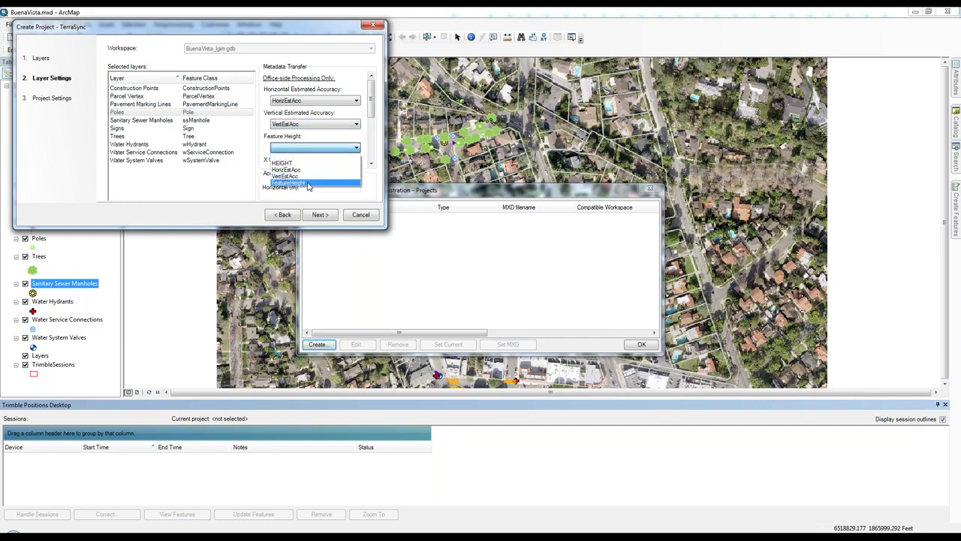
{"action": "left_click", "coordinate": [309, 183]}
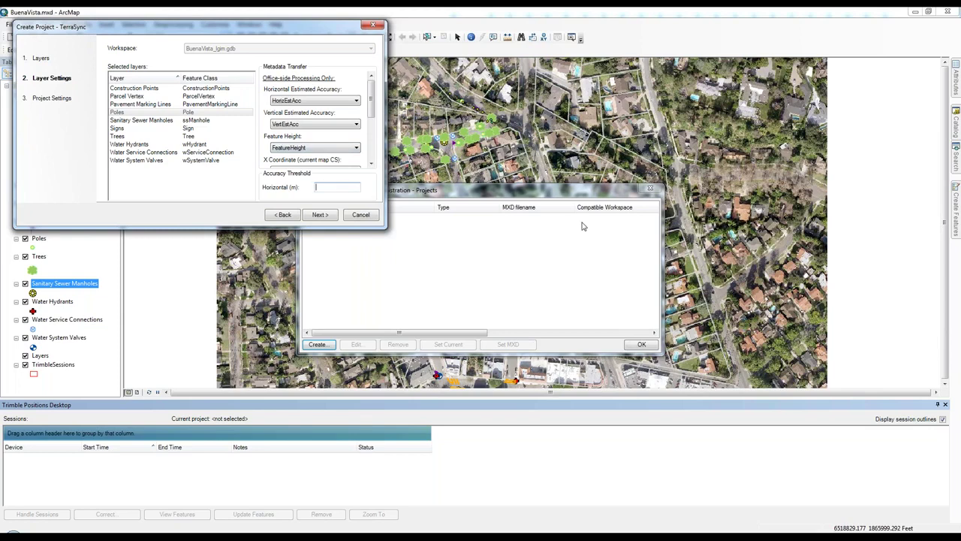
{"action": "type", "text": "1"}
Set the horizontal accuracy threshold of the Sanitary Sewer Manholes layer to 1 m.
{"action": "left_click", "coordinate": [193, 121]}
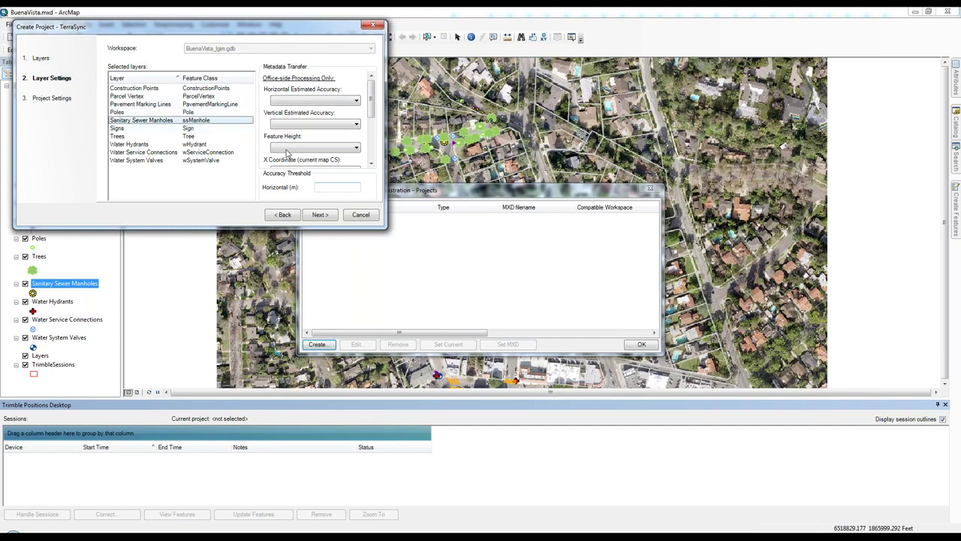
{"action": "left_click", "coordinate": [323, 189]}
{"action": "type", "text": "1"}
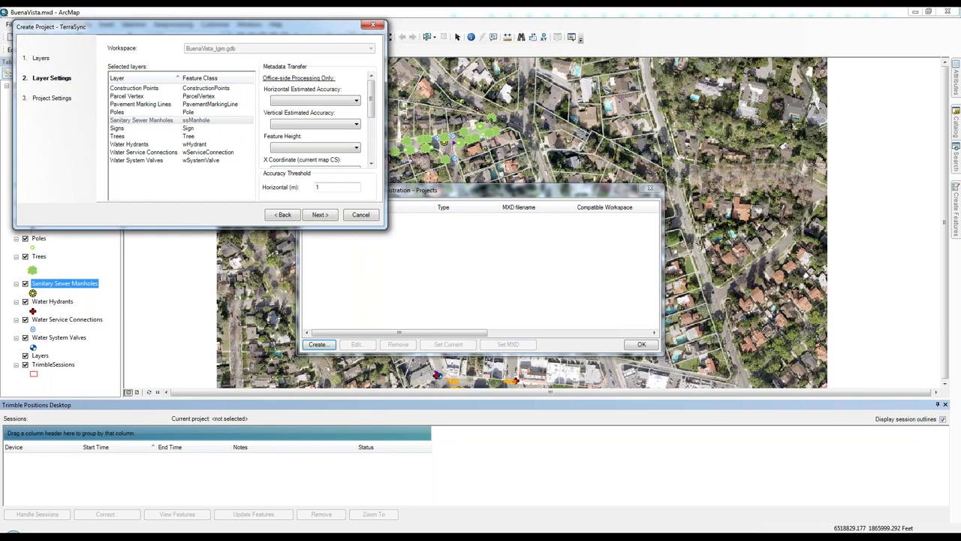
Set the horizontal accuracy threshold of the Trees layer to 3 m.
{"action": "left_click", "coordinate": [187, 136]}
{"action": "left_click", "coordinate": [336, 189]}
{"action": "type", "text": "3"}
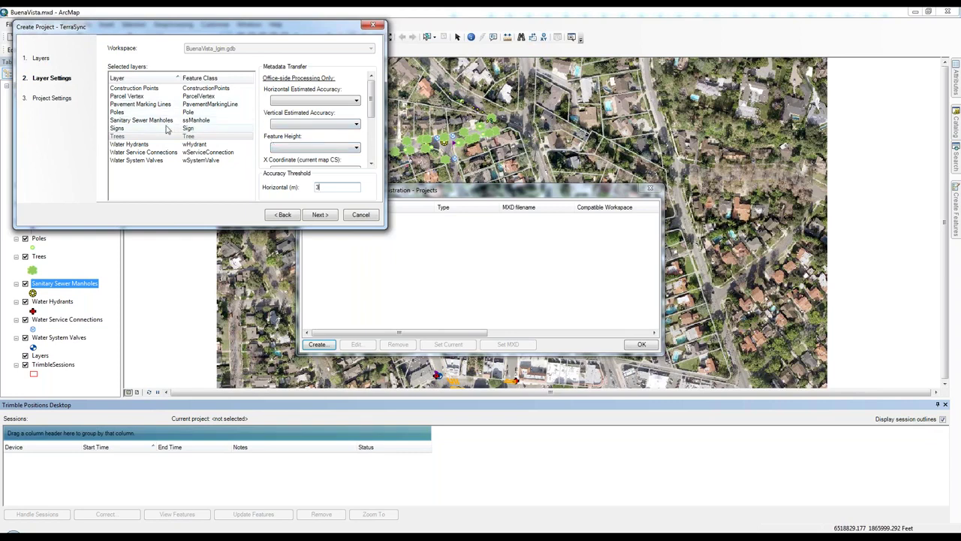
{"action": "left_click", "coordinate": [318, 102]}
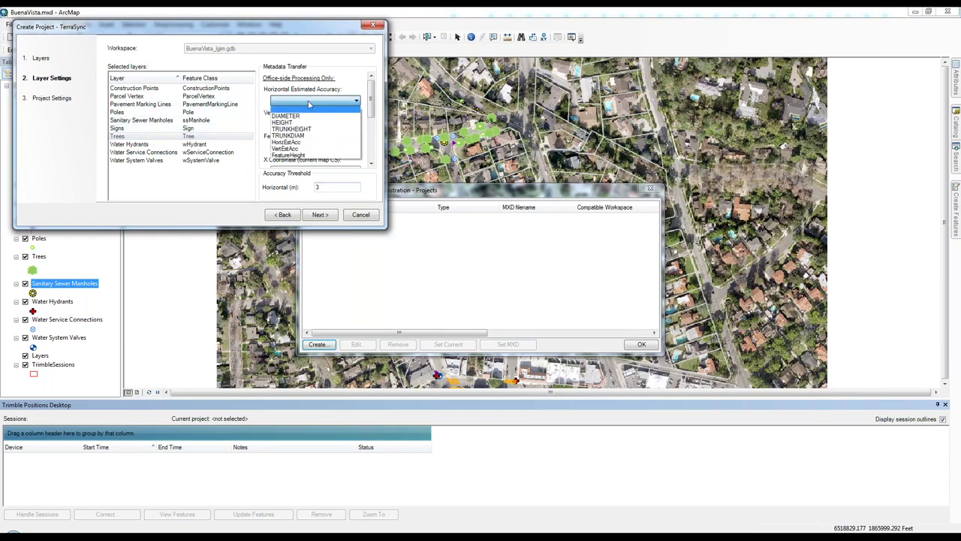
{"action": "left_click", "coordinate": [144, 98]}
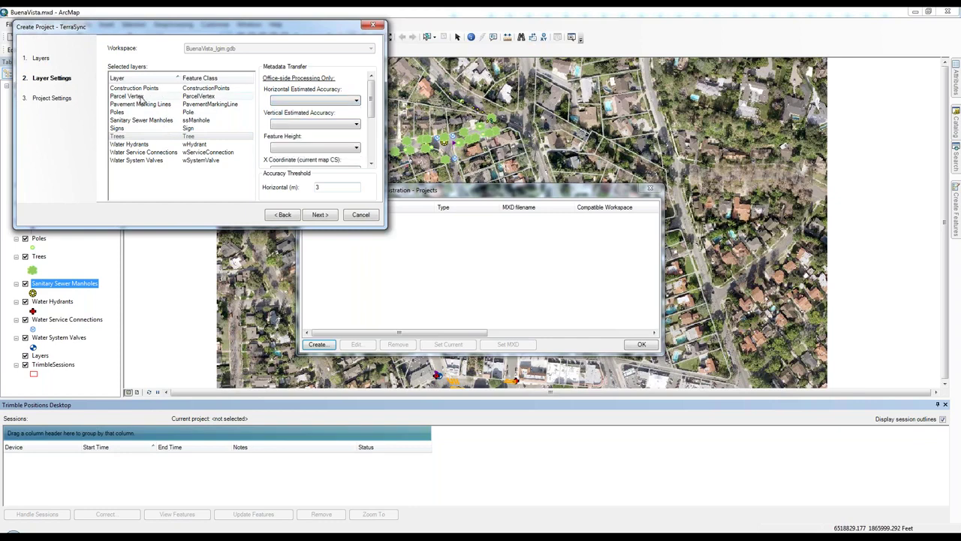
Try mapping the Parcel Vertex layer's horizontal and vertical estimated accuracy to new HorizEstAcc and VertEstAcc fields.
{"action": "left_click", "coordinate": [142, 97]}
{"action": "left_click", "coordinate": [290, 104]}
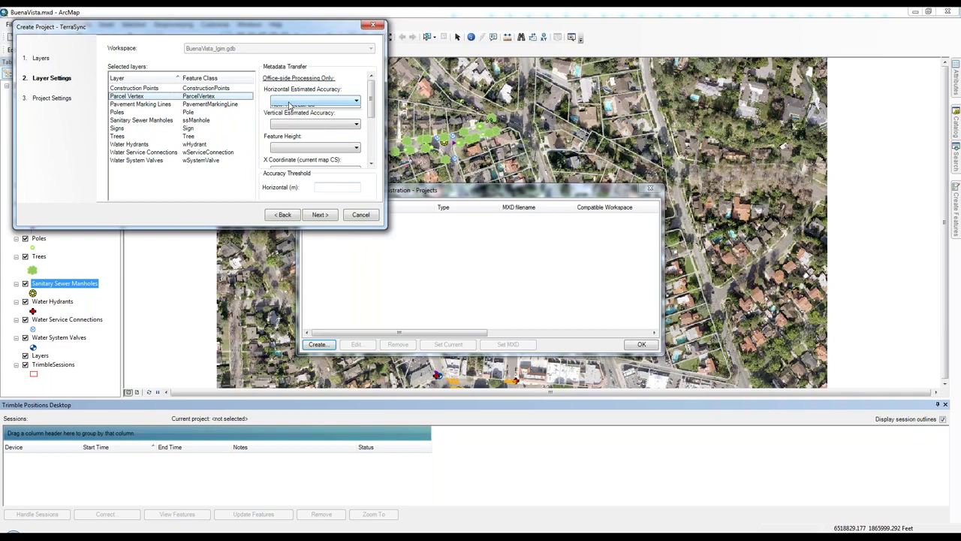
{"action": "left_click", "coordinate": [288, 117]}
{"action": "left_click", "coordinate": [290, 124]}
{"action": "left_click", "coordinate": [292, 139]}
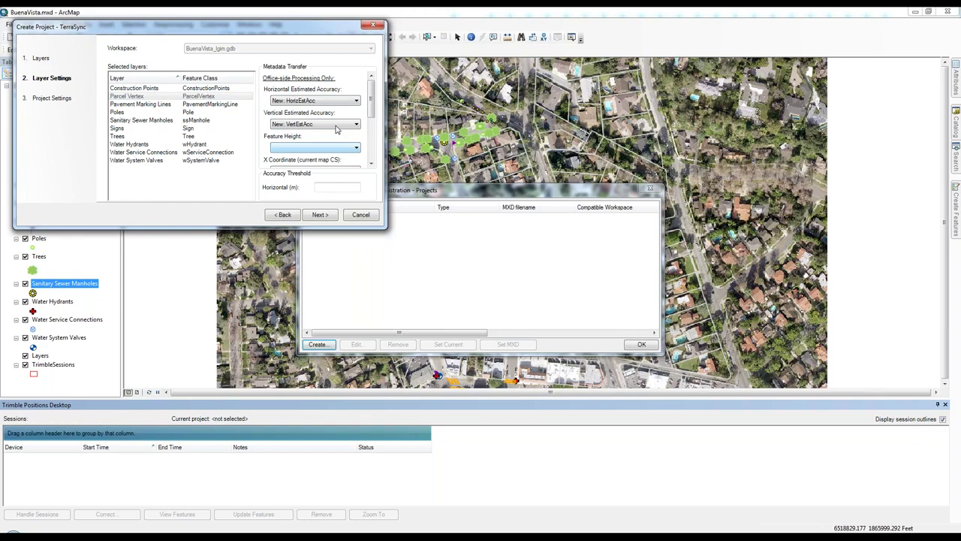
Clear the horizontal and vertical estimated accuracy mappings of the Parcel Vertex layer.
{"action": "left_click", "coordinate": [316, 100]}
{"action": "left_click", "coordinate": [312, 115]}
{"action": "left_click", "coordinate": [313, 100]}
{"action": "left_click", "coordinate": [311, 111]}
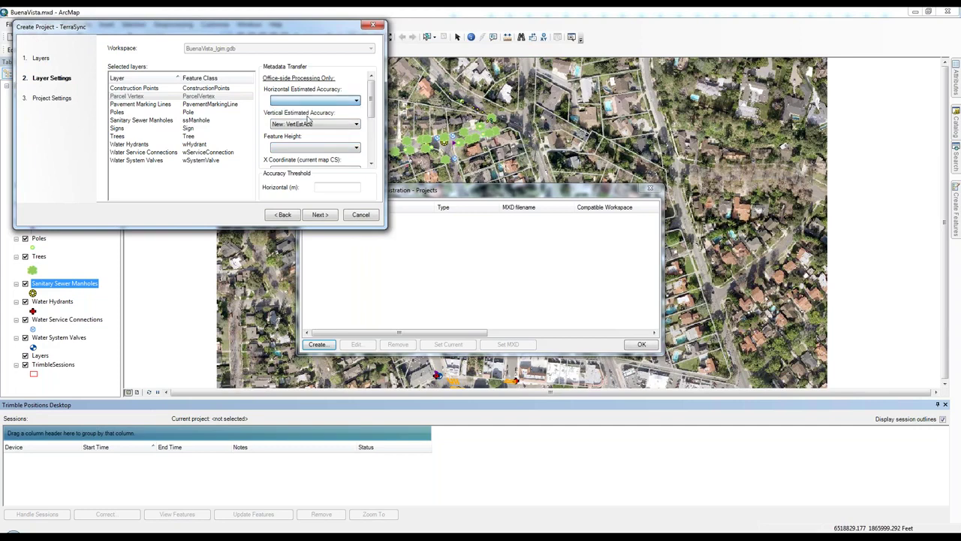
{"action": "left_click", "coordinate": [308, 125]}
{"action": "left_click", "coordinate": [301, 133]}
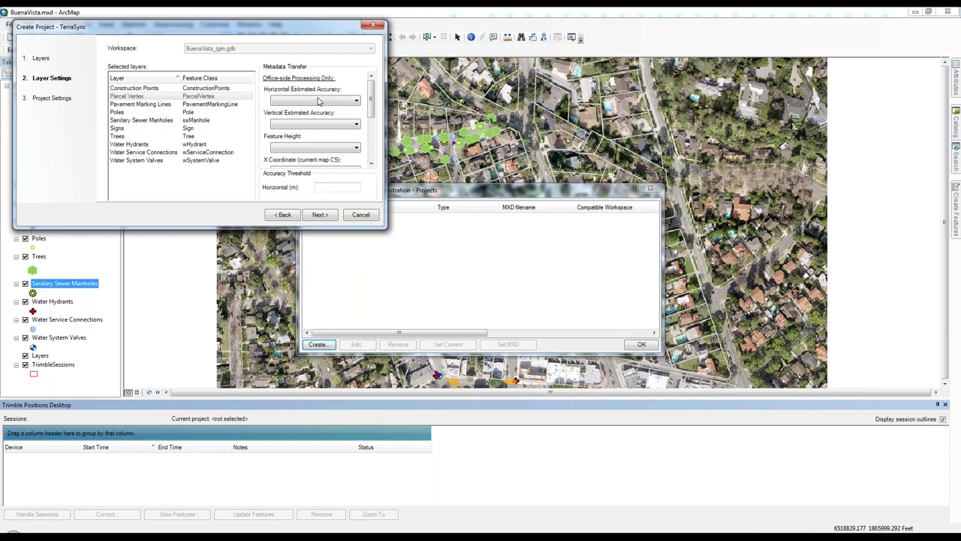
Review the metadata transfer and accuracy settings of the Construction Points, Parcel Vertex and Poles layers.
{"action": "left_click", "coordinate": [148, 89]}
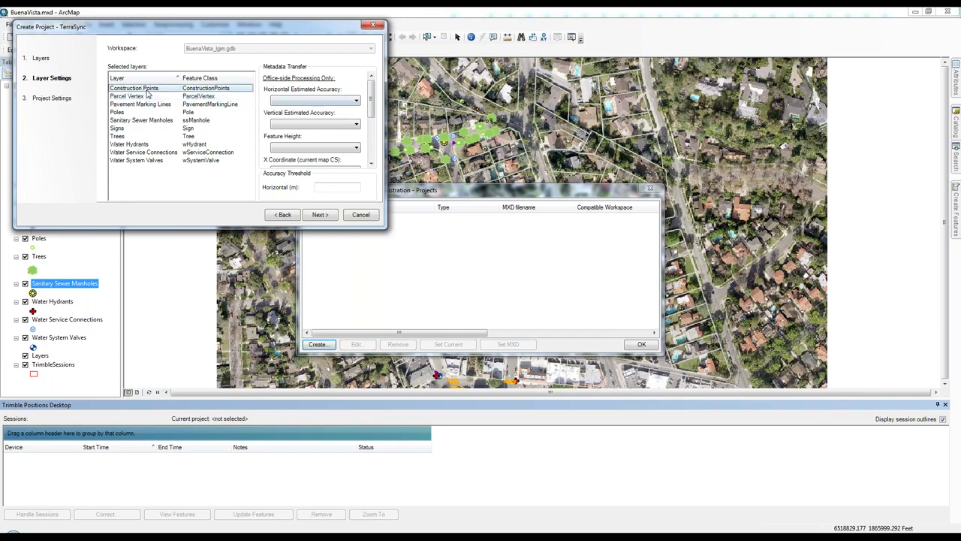
{"action": "left_click", "coordinate": [143, 97]}
{"action": "left_click", "coordinate": [136, 112]}
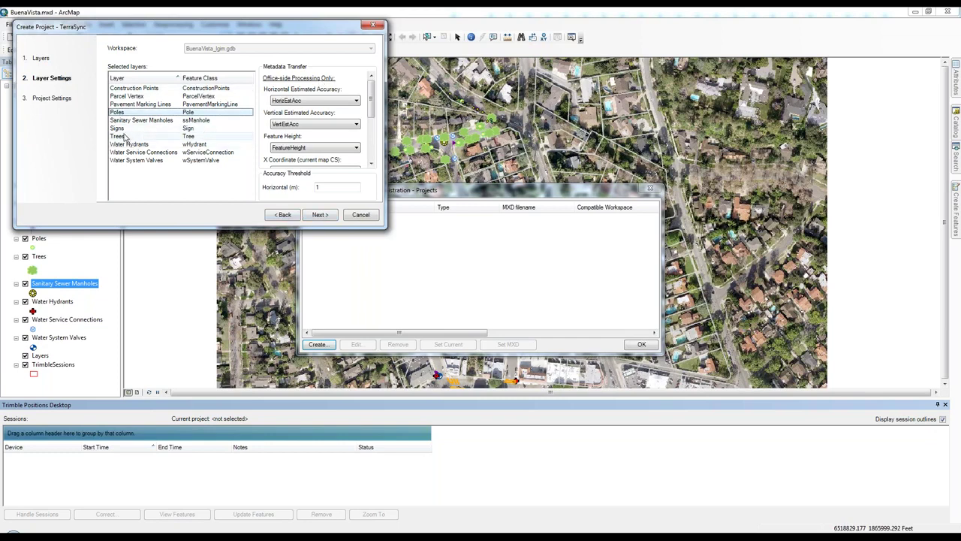
{"action": "left_click", "coordinate": [318, 217]}
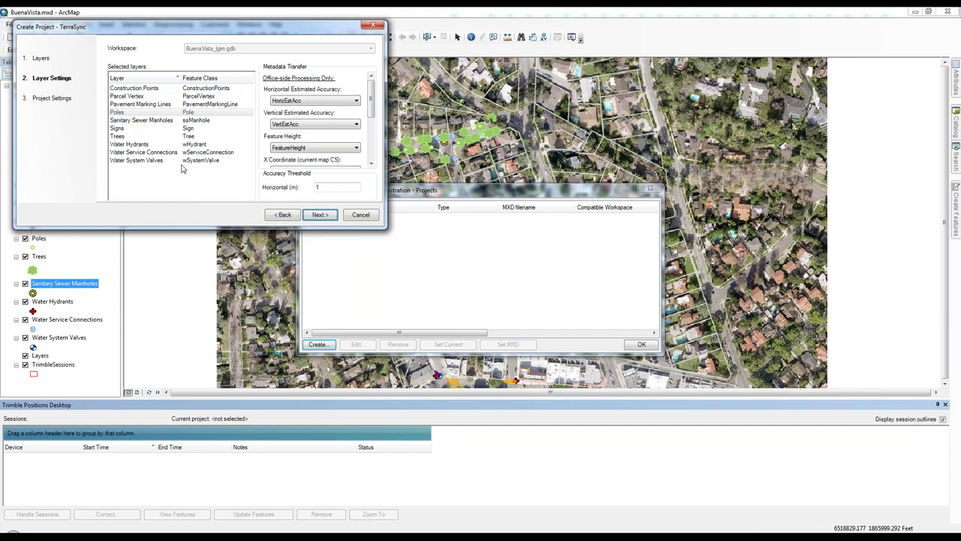
Set the horizontal accuracy threshold of Water Hydrants, Water Service Connections and Water System Valves together to 5 m, and check each layer.
{"action": "left_click", "coordinate": [149, 161]}
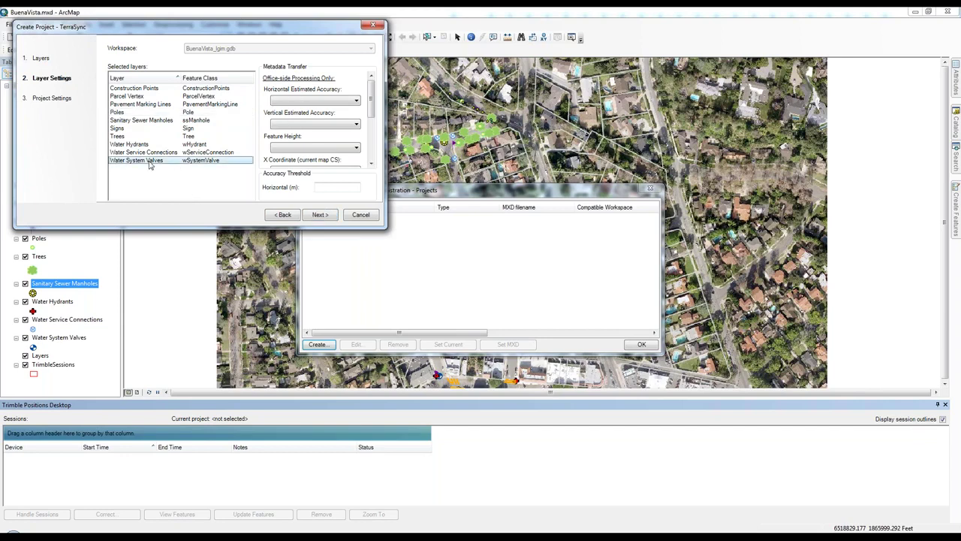
{"action": "left_click", "coordinate": [141, 152], "text": "ctrl"}
{"action": "left_click", "coordinate": [140, 145], "text": "ctrl"}
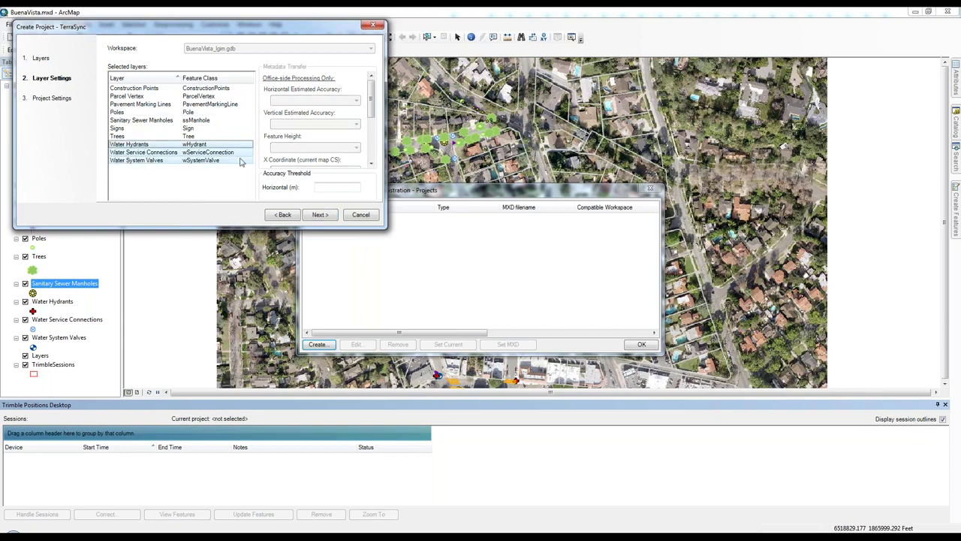
{"action": "left_click", "coordinate": [323, 188]}
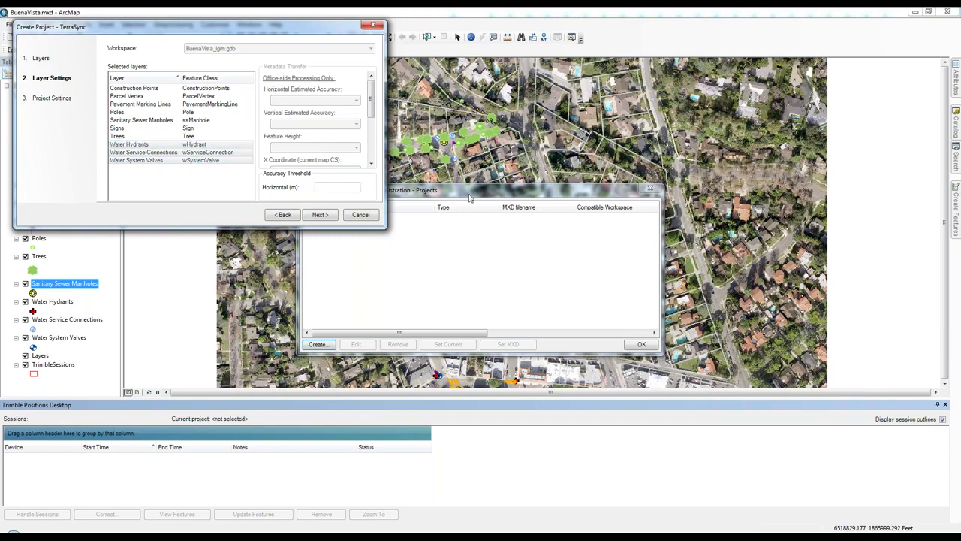
{"action": "type", "text": "5"}
{"action": "left_click", "coordinate": [121, 139]}
{"action": "left_click", "coordinate": [125, 144]}
{"action": "left_click", "coordinate": [125, 152]}
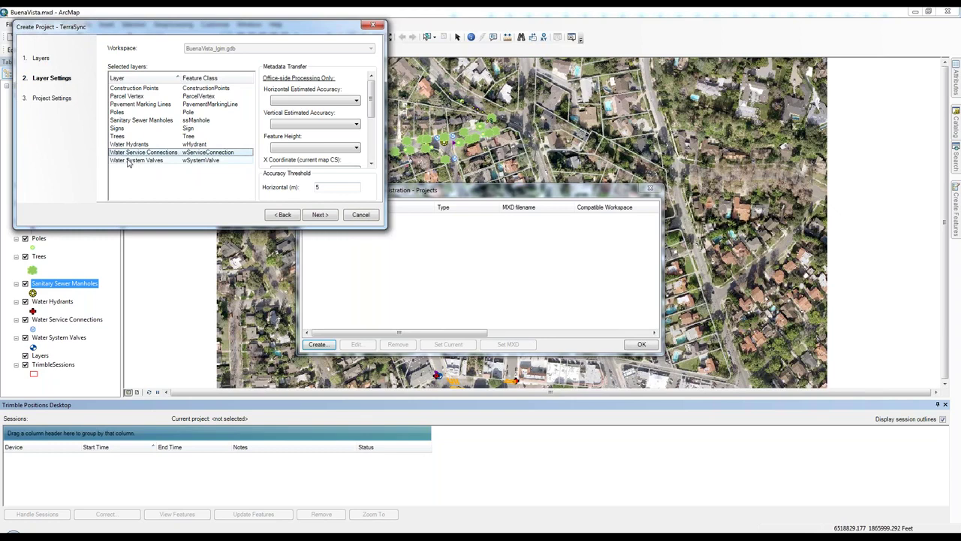
{"action": "left_click", "coordinate": [129, 161]}
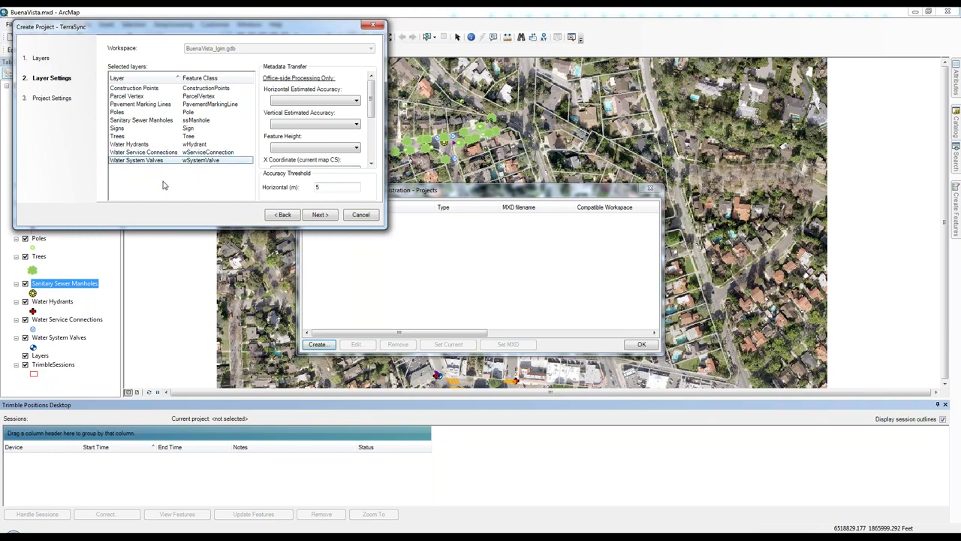
Proceed to the project settings and name the project BuenaVistaPlanned, keeping RMS (68%) accuracy reporting.
{"action": "left_click", "coordinate": [320, 215]}
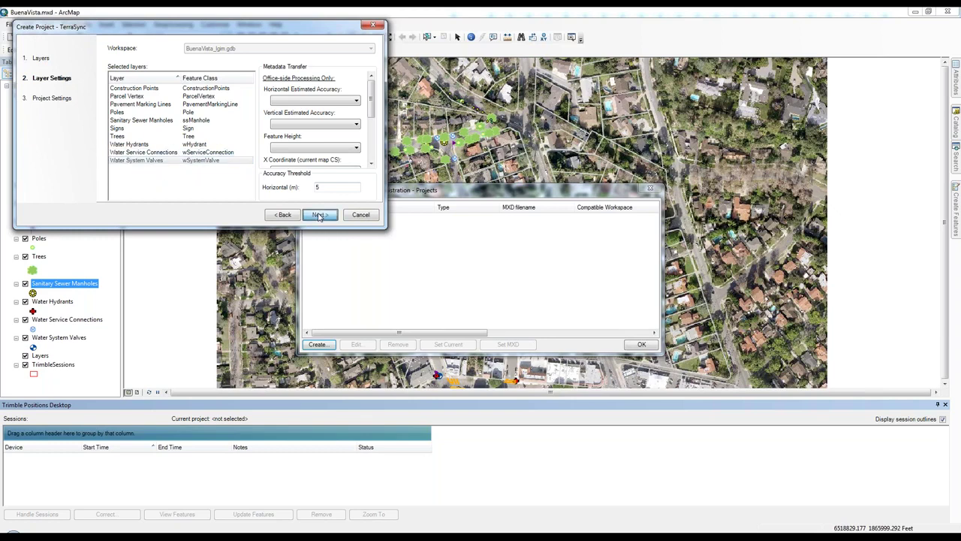
{"action": "left_click", "coordinate": [176, 57]}
{"action": "type", "text": "Planned"}
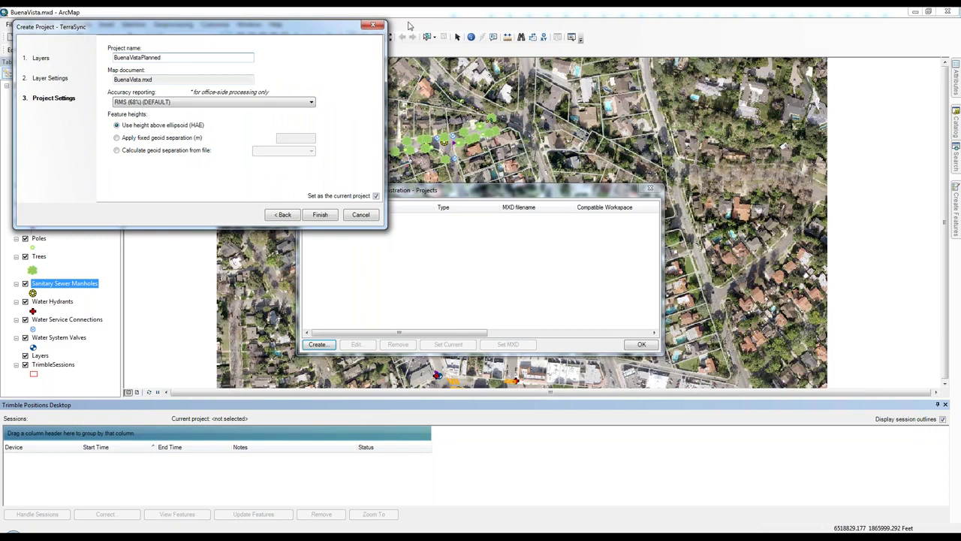
{"action": "left_click", "coordinate": [184, 103]}
Try calculating geoid separation from a file, return feature heights to height above ellipsoid (HAE), and finish creating the project.
{"action": "left_click", "coordinate": [148, 157]}
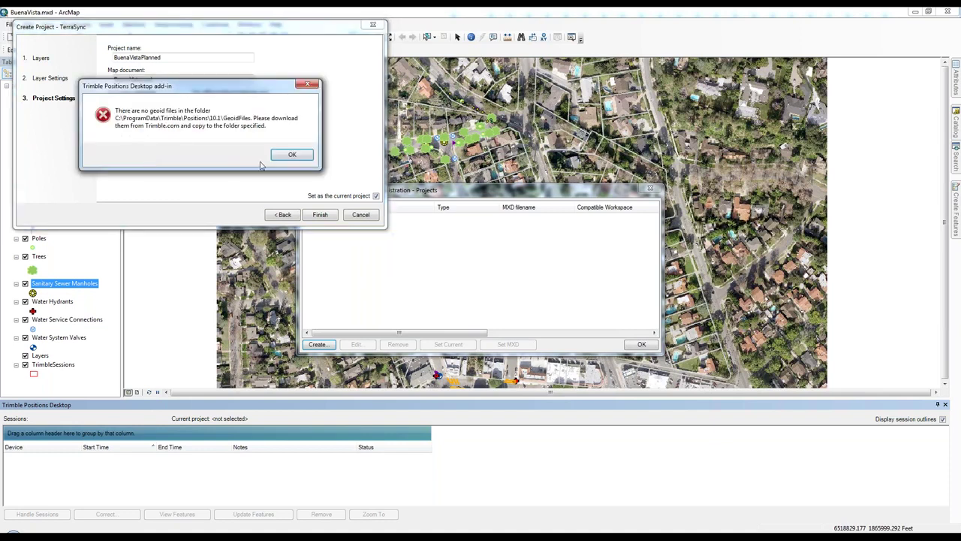
{"action": "left_click", "coordinate": [293, 161]}
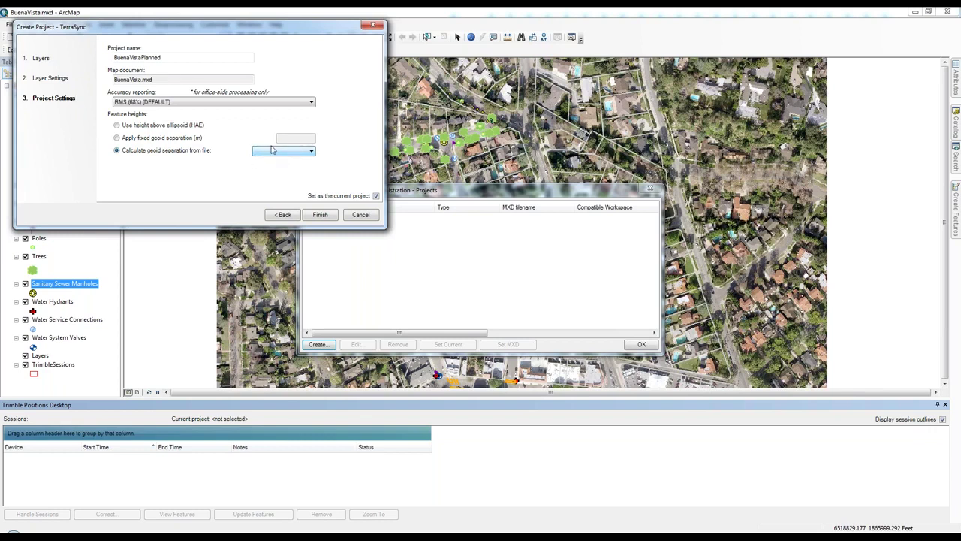
{"action": "left_click", "coordinate": [132, 126]}
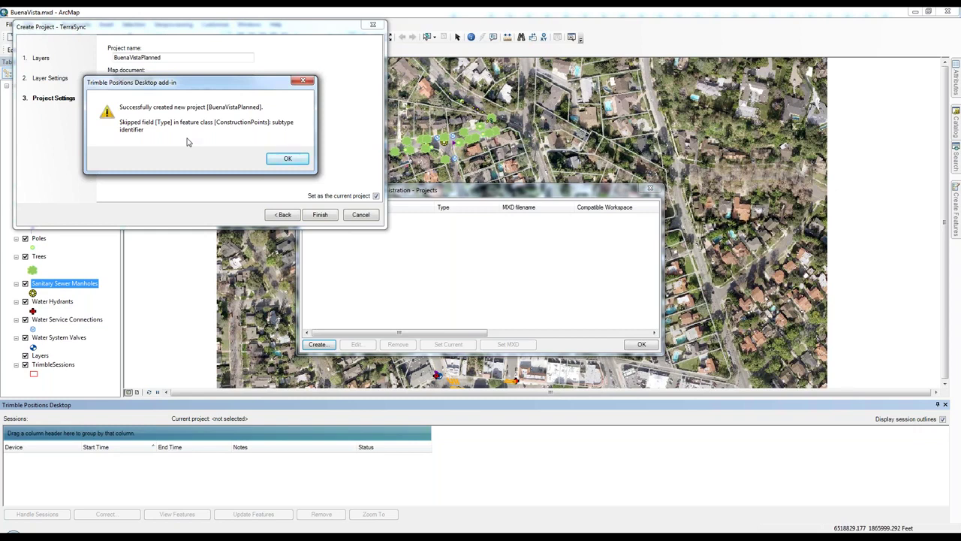
{"action": "left_click", "coordinate": [288, 160]}
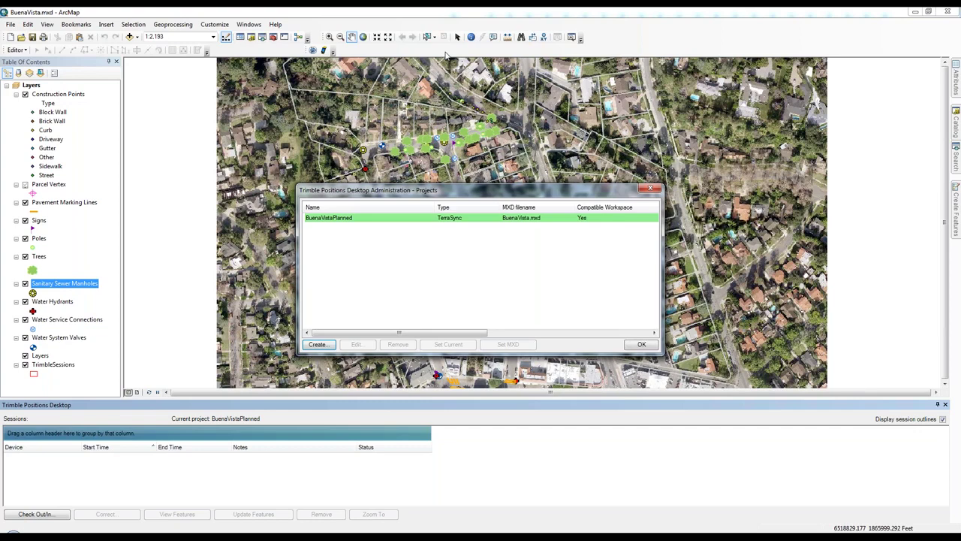
Edit the BuenaVistaPlanned project to save it as a data dictionary file (DDF), and open that file in the Data Dictionary Editor.
{"action": "left_click", "coordinate": [345, 220]}
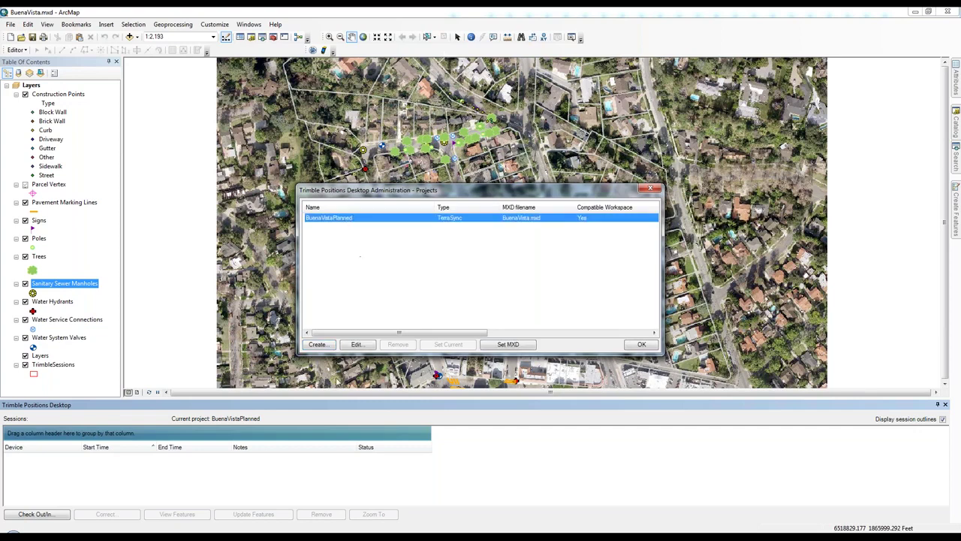
{"action": "left_click", "coordinate": [357, 345]}
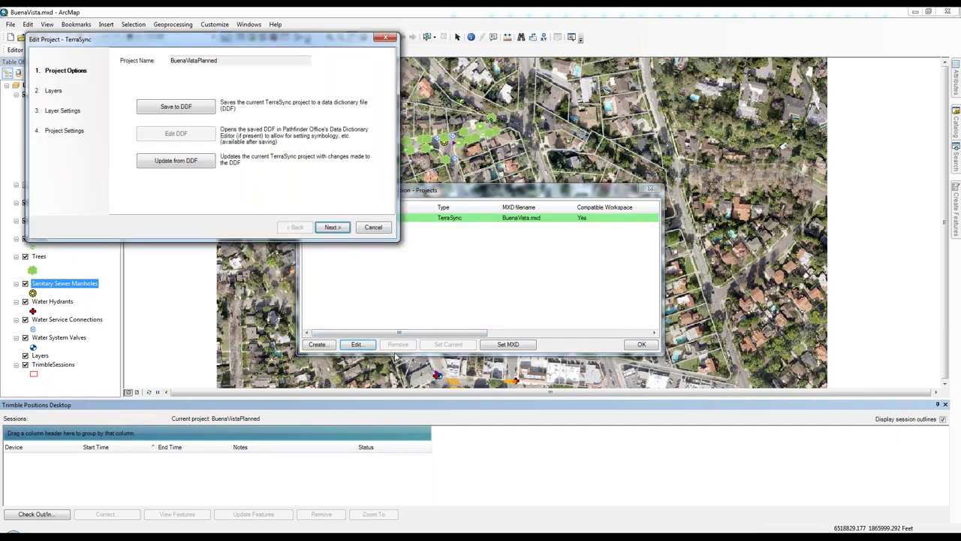
{"action": "left_click_drag", "start_coordinate": [145, 40], "coordinate": [183, 71]}
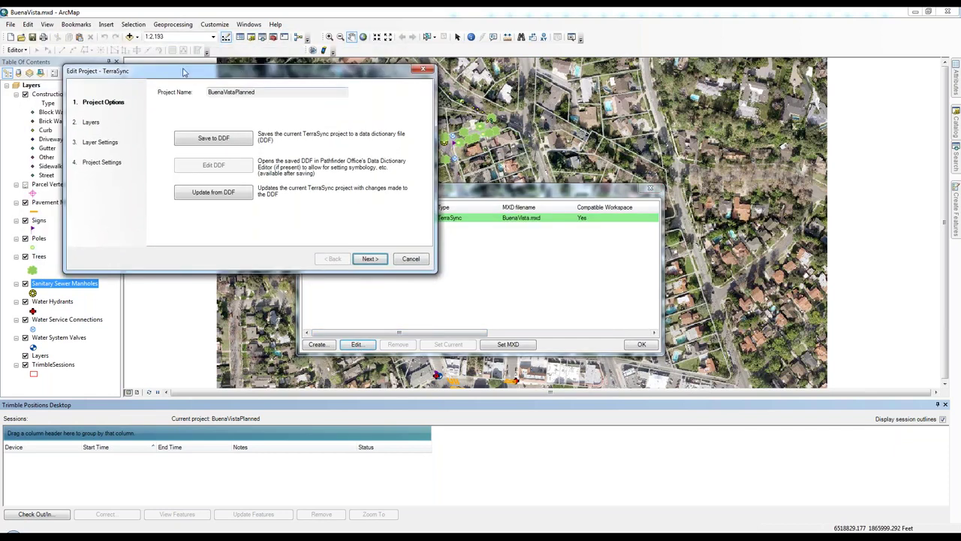
{"action": "left_click", "coordinate": [215, 141]}
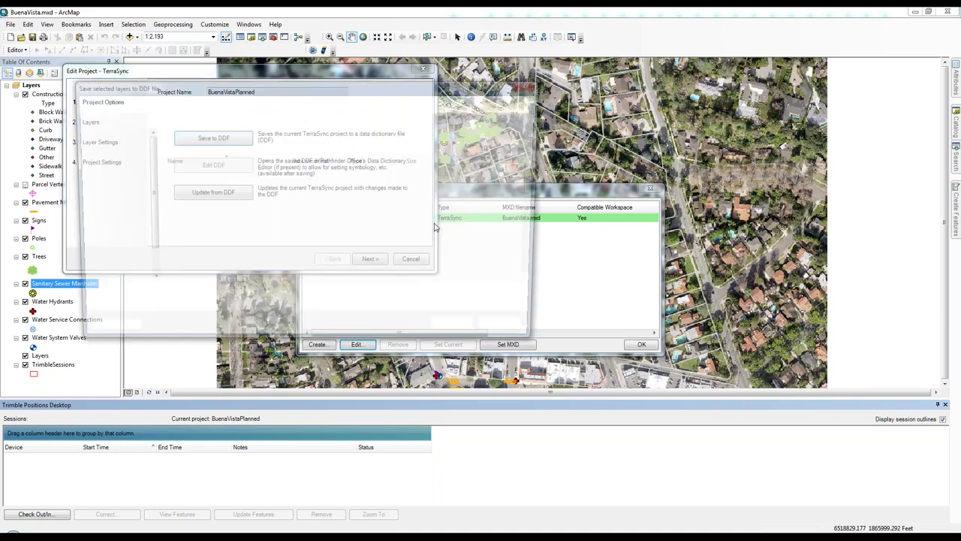
{"action": "left_click", "coordinate": [453, 332]}
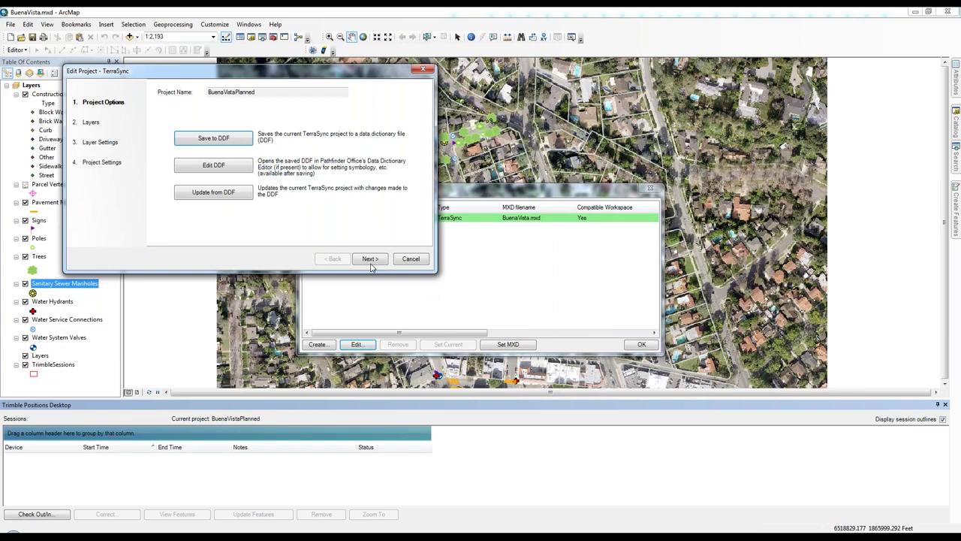
{"action": "left_click", "coordinate": [215, 170]}
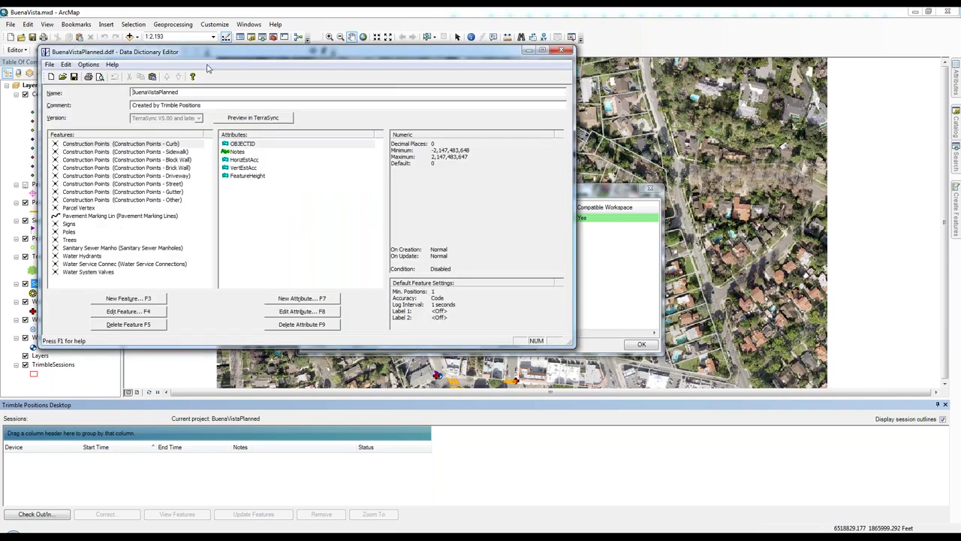
Examine the Construction Points features and the menu choices of the CONDITION and MAINTBY attributes of Pavement Marking Lines.
{"action": "left_click", "coordinate": [111, 144]}
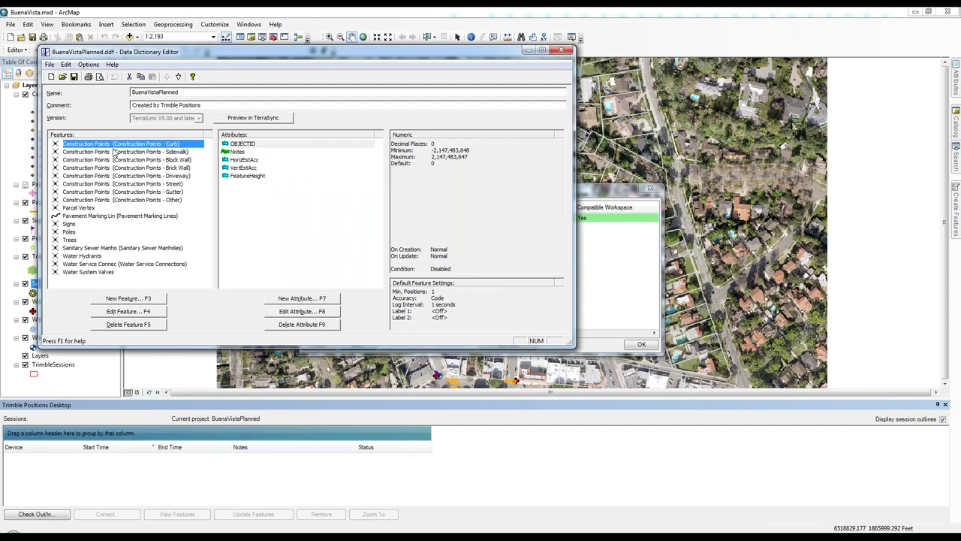
{"action": "left_click", "coordinate": [123, 201]}
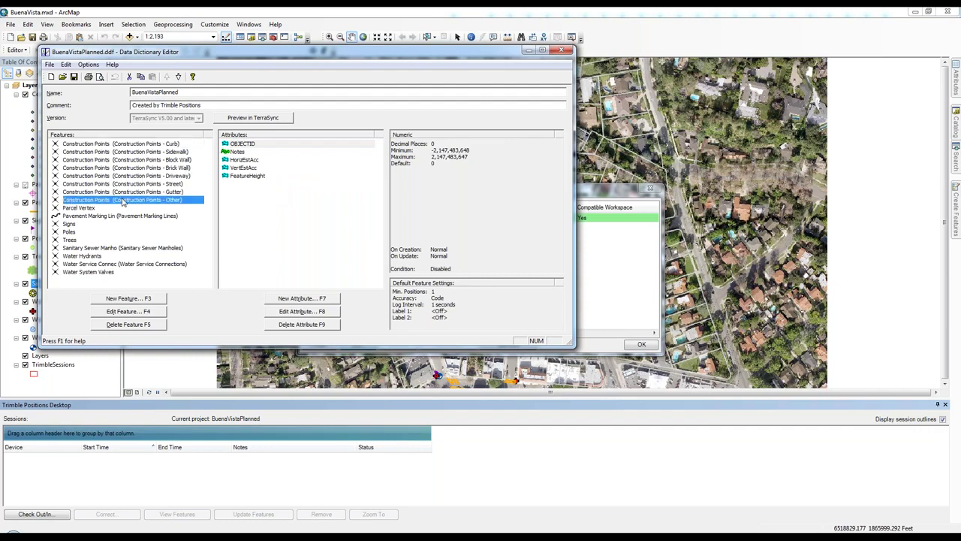
{"action": "left_click", "coordinate": [110, 192]}
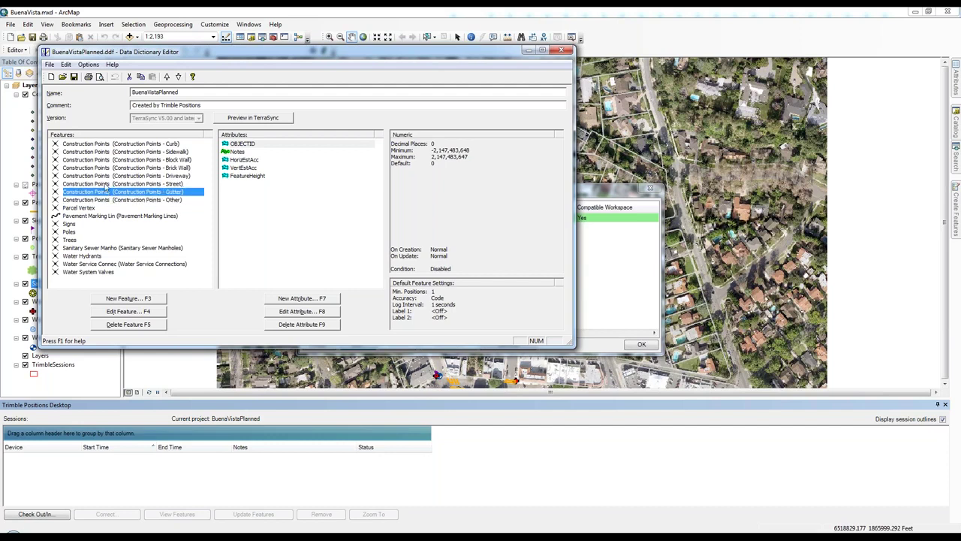
{"action": "left_click", "coordinate": [107, 145]}
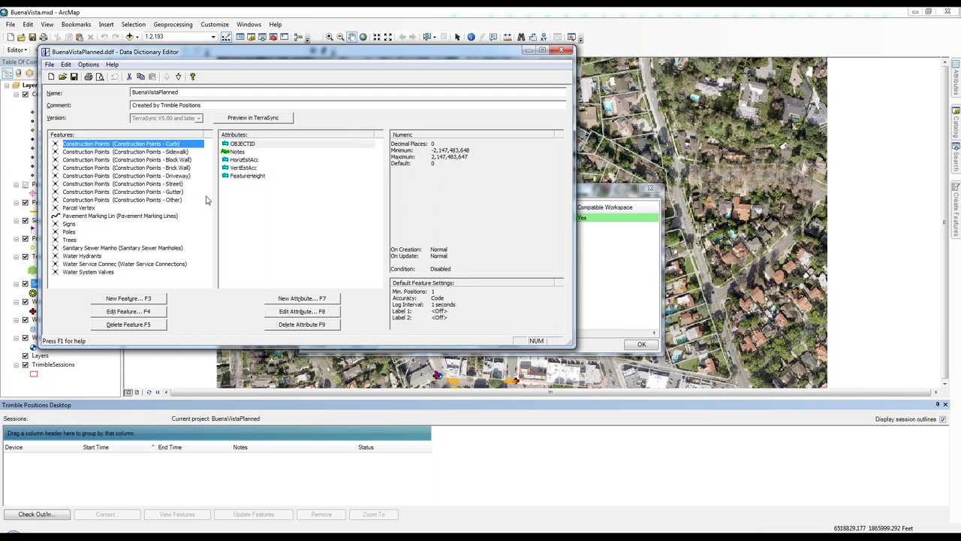
{"action": "left_click", "coordinate": [81, 217]}
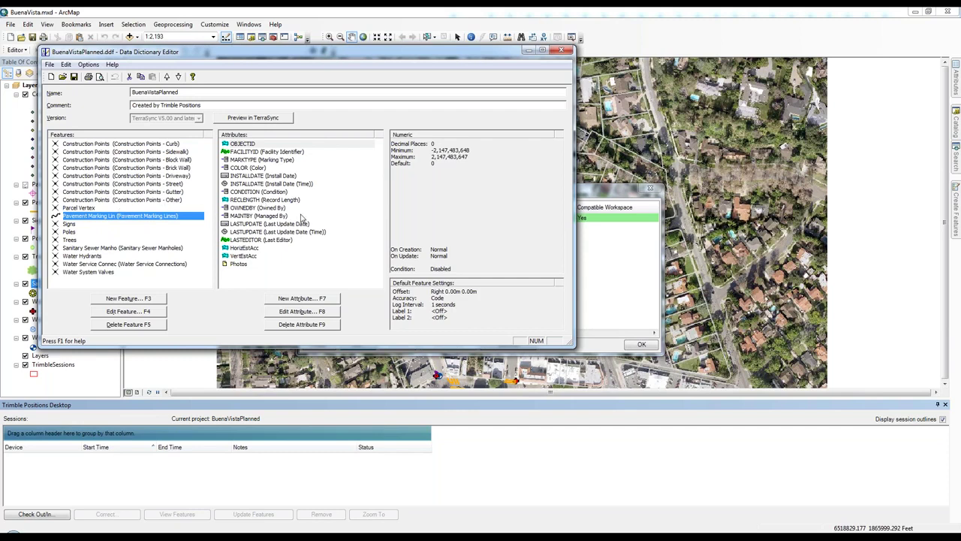
{"action": "left_click", "coordinate": [239, 192]}
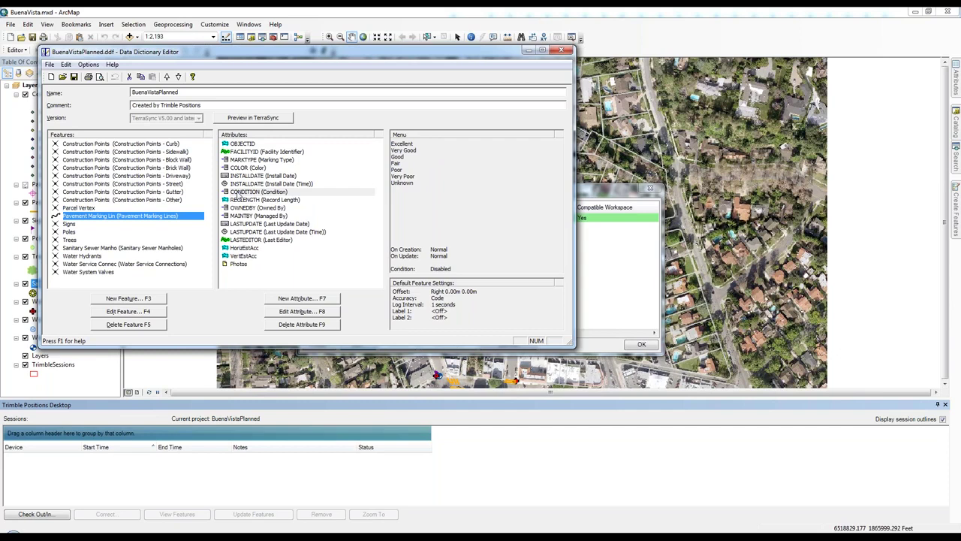
{"action": "left_click", "coordinate": [316, 192]}
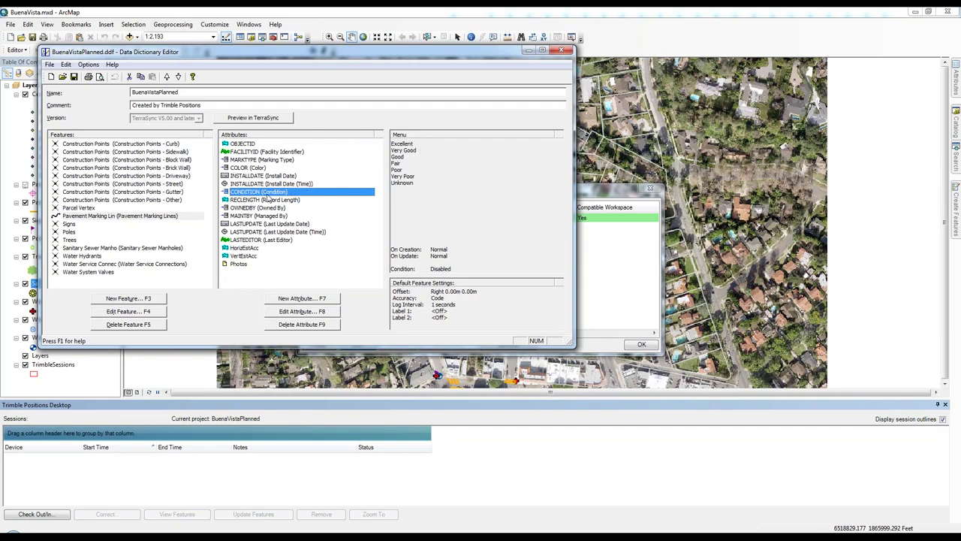
{"action": "left_click", "coordinate": [253, 217]}
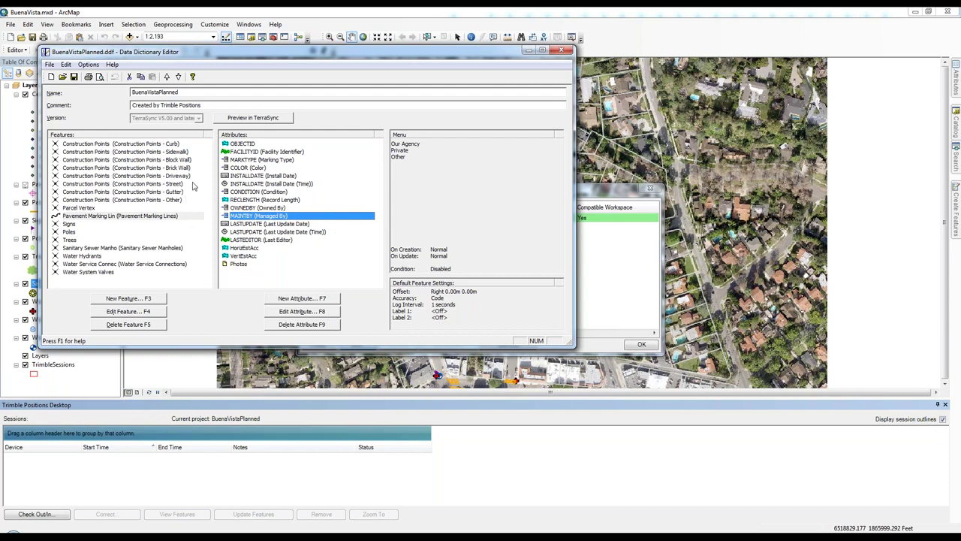
Set the symbol foreground colour of the Poles feature to magenta.
{"action": "left_click", "coordinate": [69, 224]}
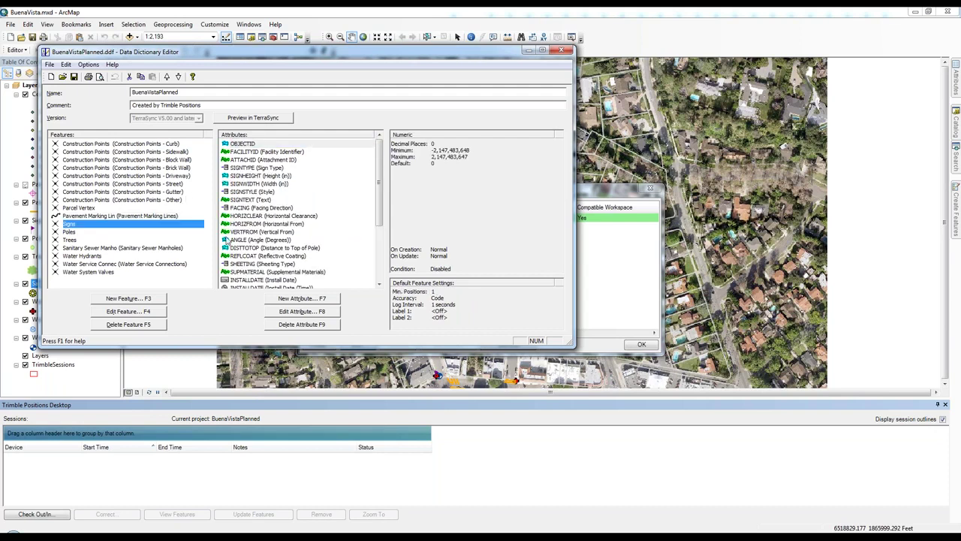
{"action": "left_click", "coordinate": [80, 232]}
{"action": "left_click", "coordinate": [128, 311]}
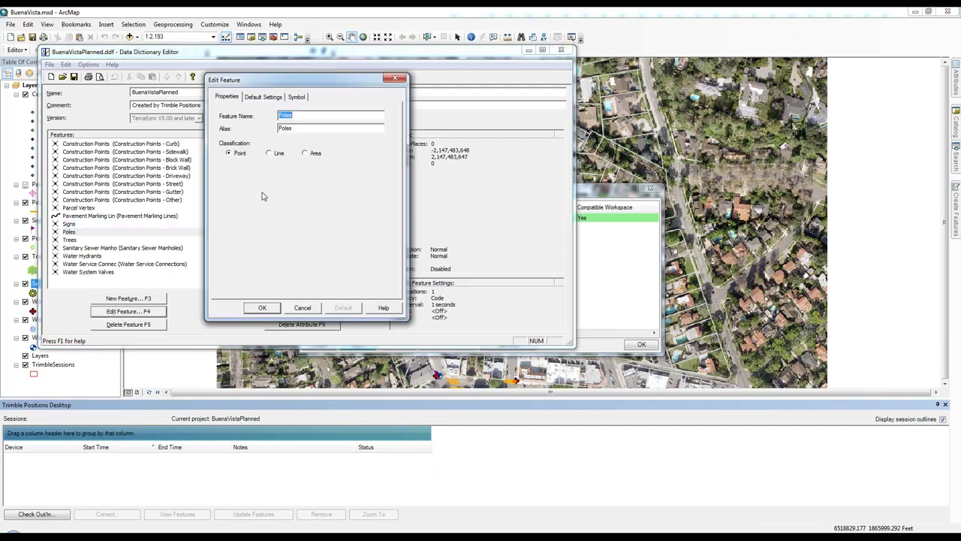
{"action": "left_click", "coordinate": [293, 97]}
{"action": "left_click", "coordinate": [307, 165]}
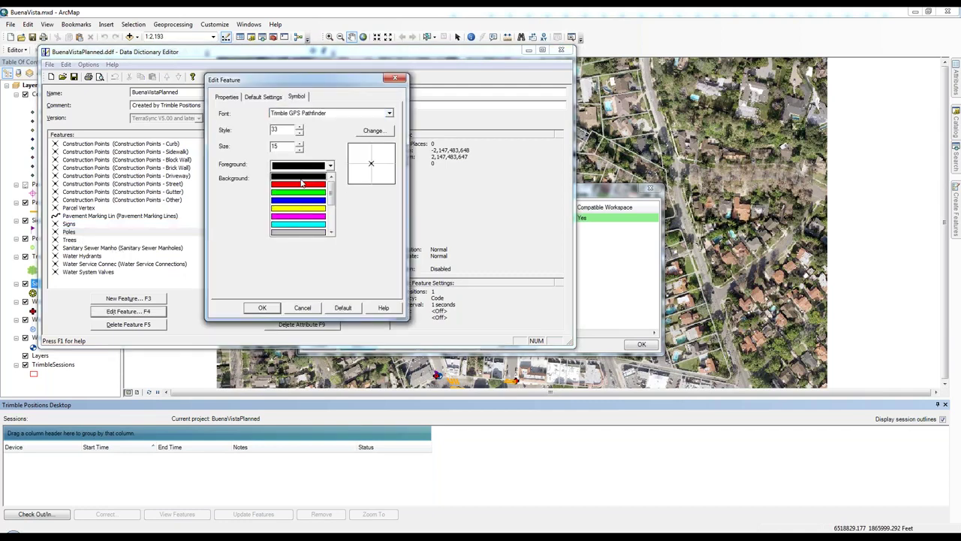
{"action": "left_click", "coordinate": [298, 220]}
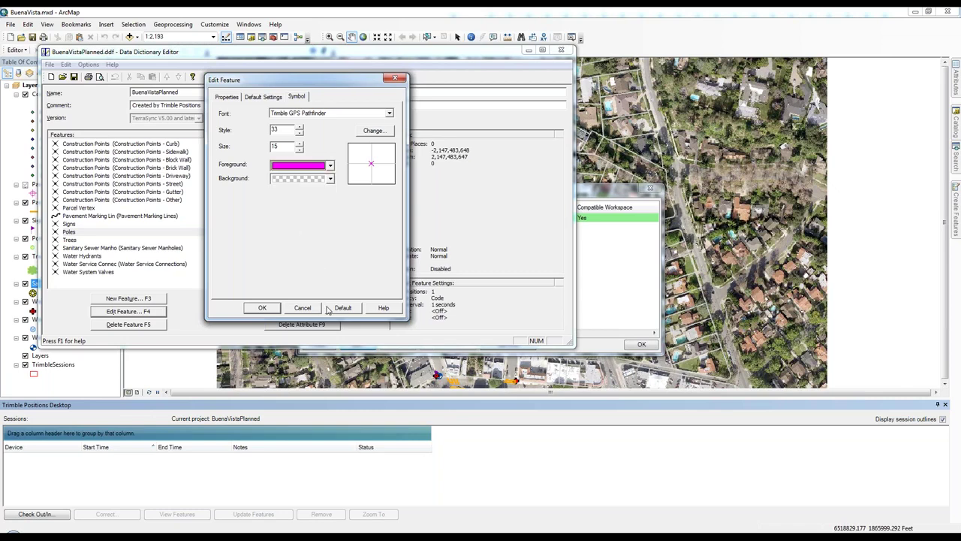
{"action": "left_click", "coordinate": [258, 309]}
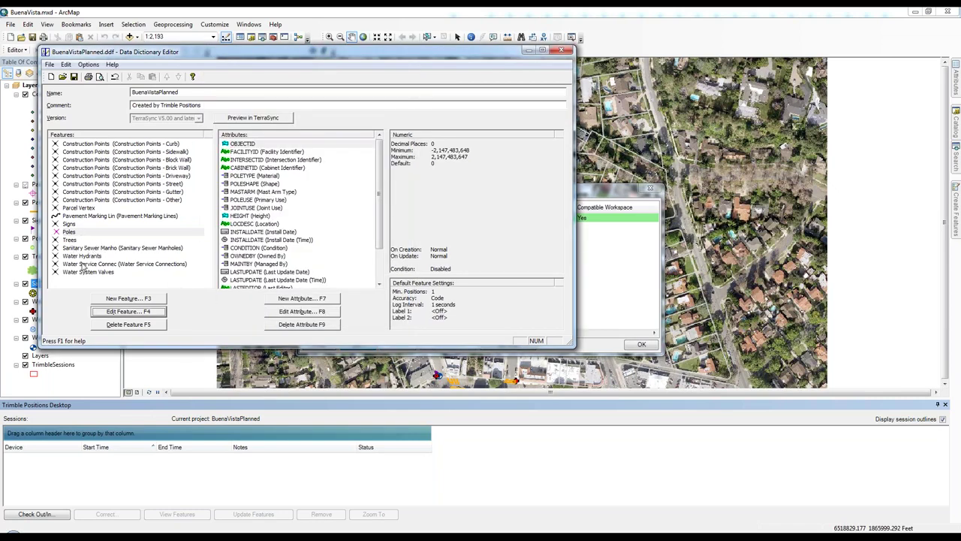
Set the symbol foreground colour of the Sanitary Sewer Manholes feature to cyan.
{"action": "left_click", "coordinate": [91, 249]}
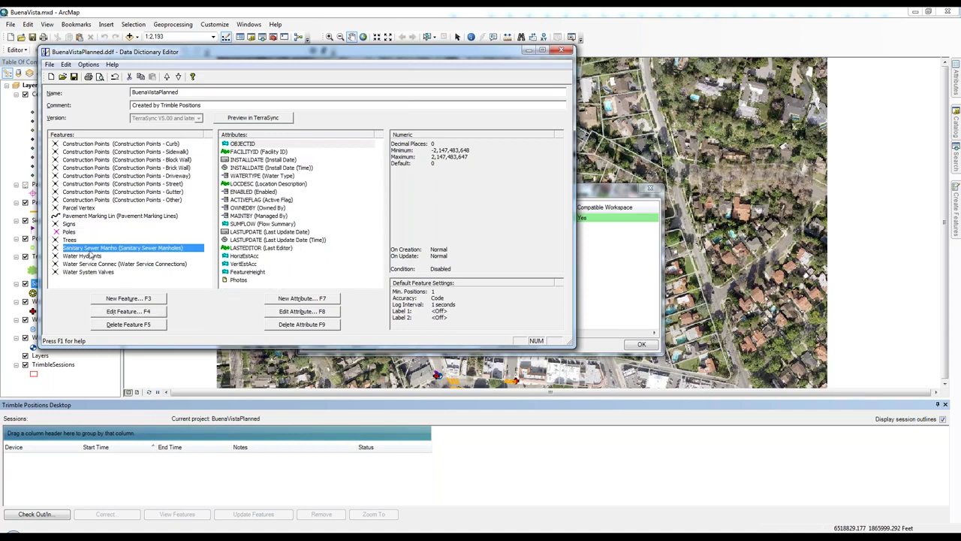
{"action": "left_click", "coordinate": [127, 310]}
{"action": "left_click", "coordinate": [296, 99]}
{"action": "left_click", "coordinate": [300, 167]}
{"action": "left_click", "coordinate": [298, 236]}
{"action": "left_click", "coordinate": [296, 166]}
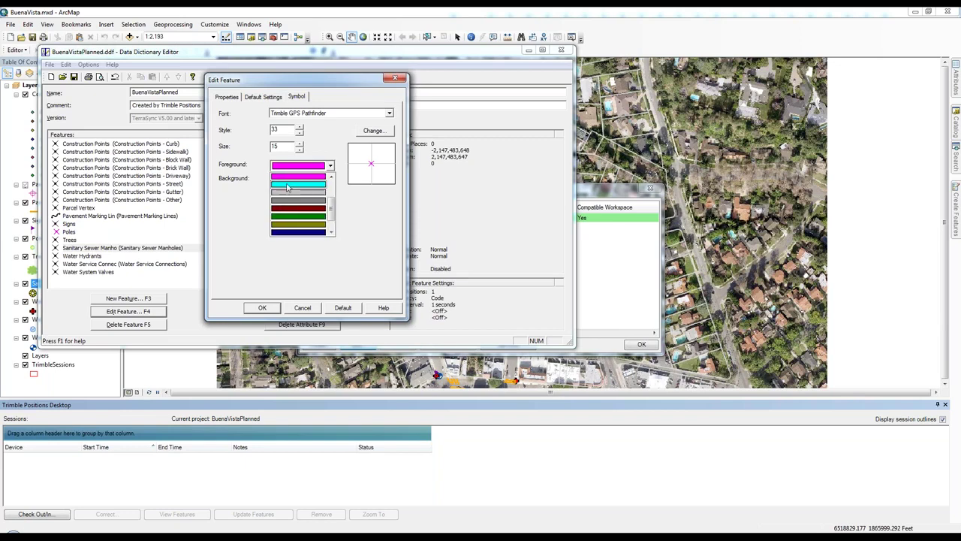
{"action": "left_click", "coordinate": [293, 184]}
{"action": "left_click", "coordinate": [252, 308]}
Set the symbol foreground colour of the Water System Valves feature to dark red.
{"action": "left_click", "coordinate": [84, 272]}
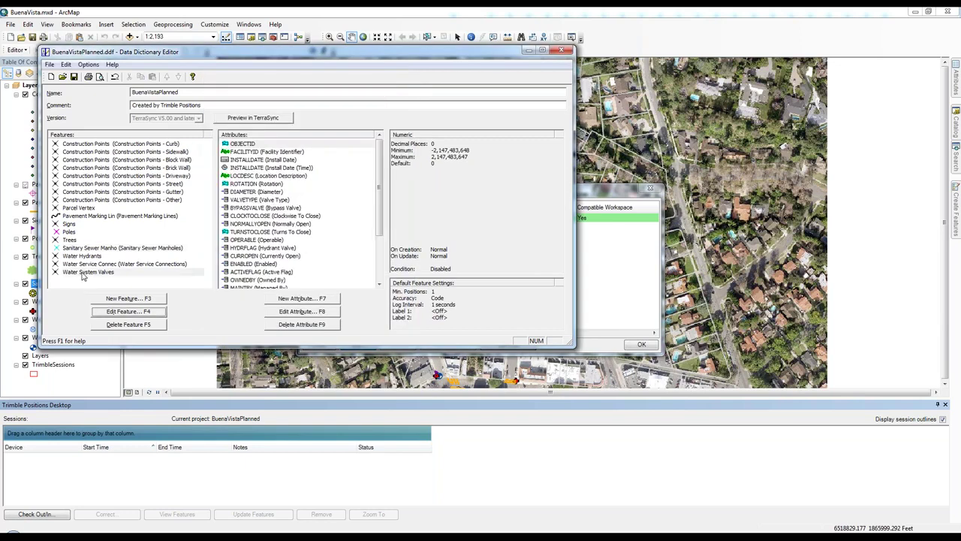
{"action": "left_click", "coordinate": [125, 310]}
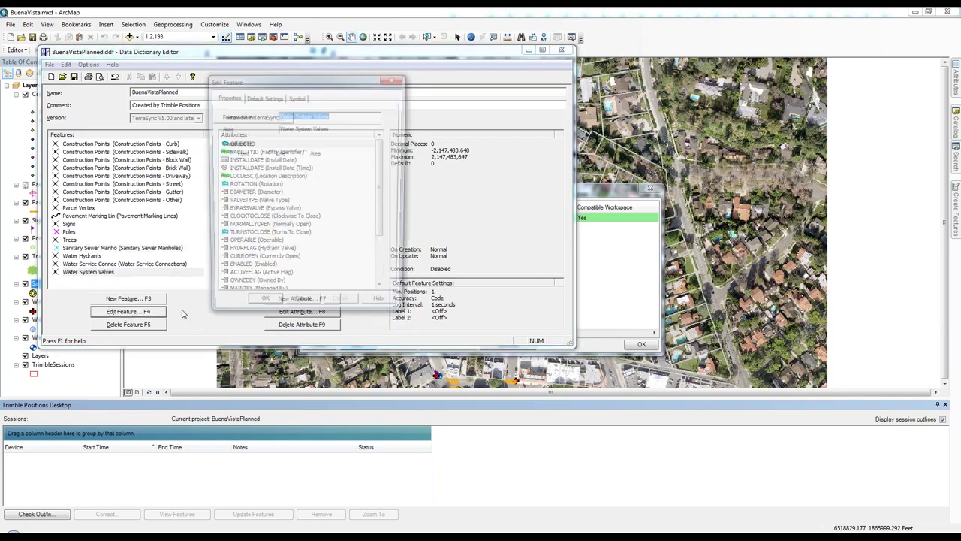
{"action": "left_click", "coordinate": [297, 98]}
{"action": "left_click", "coordinate": [330, 166]}
{"action": "mouse_move", "coordinate": [333, 195]}
{"action": "left_mouse_down"}
{"action": "mouse_move", "coordinate": [333, 216]}
{"action": "mouse_move", "coordinate": [332, 201]}
{"action": "left_mouse_up"}
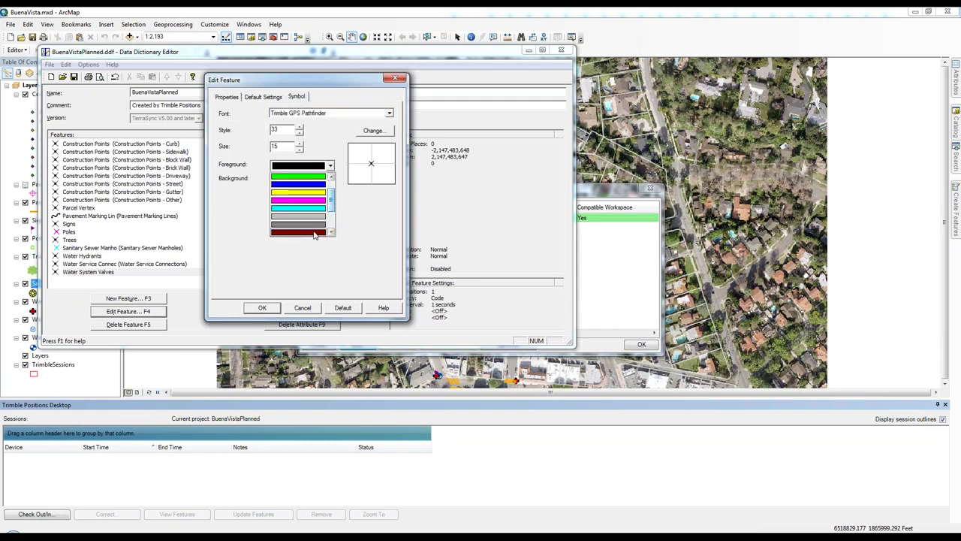
{"action": "left_click", "coordinate": [313, 232]}
{"action": "left_click", "coordinate": [263, 309]}
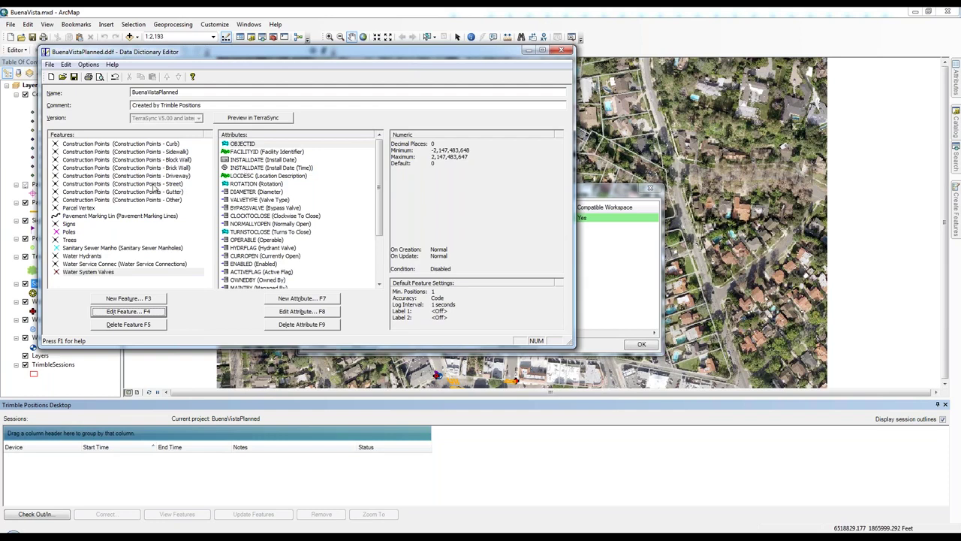
Set the symbol foreground colour of the Signs feature to bright green.
{"action": "left_click", "coordinate": [69, 224]}
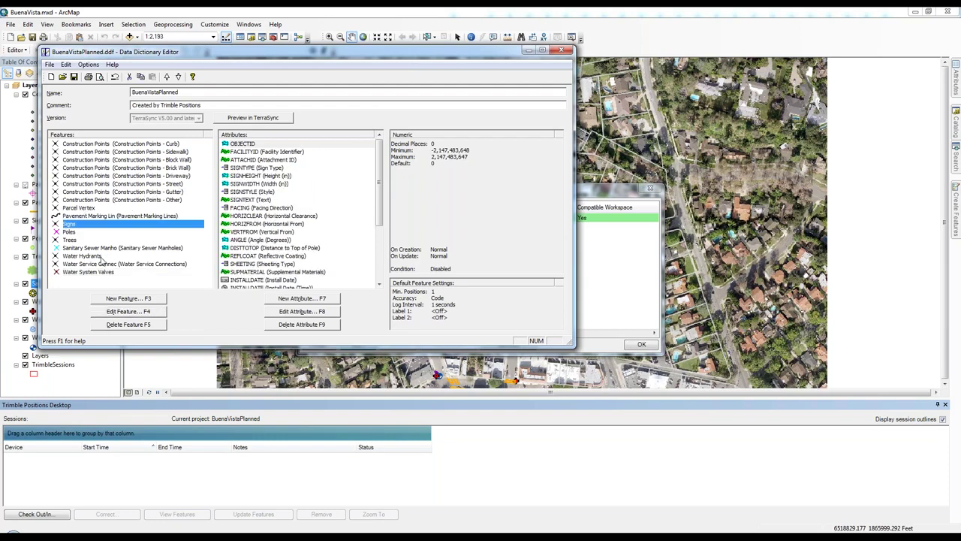
{"action": "left_click", "coordinate": [127, 311]}
{"action": "left_click", "coordinate": [296, 97]}
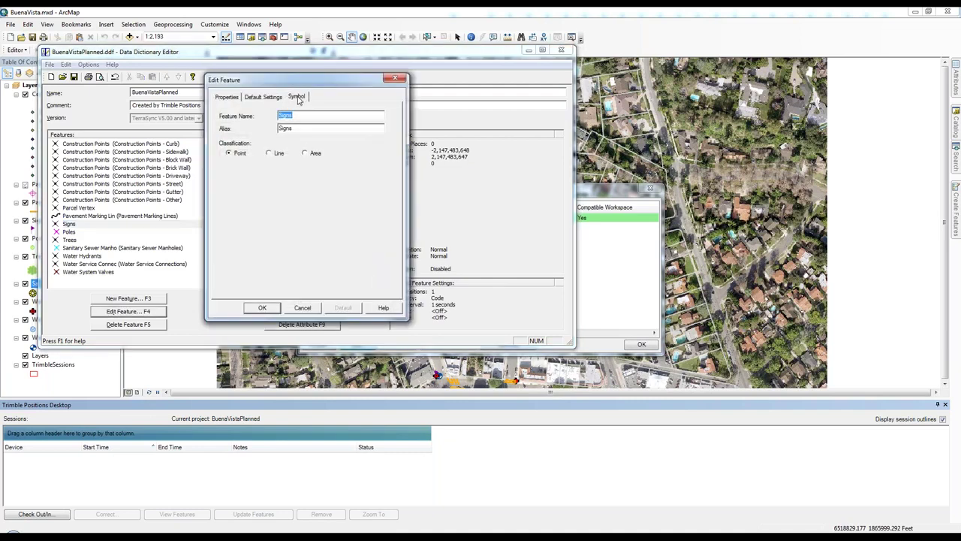
{"action": "left_click", "coordinate": [329, 166]}
{"action": "left_click", "coordinate": [317, 192]}
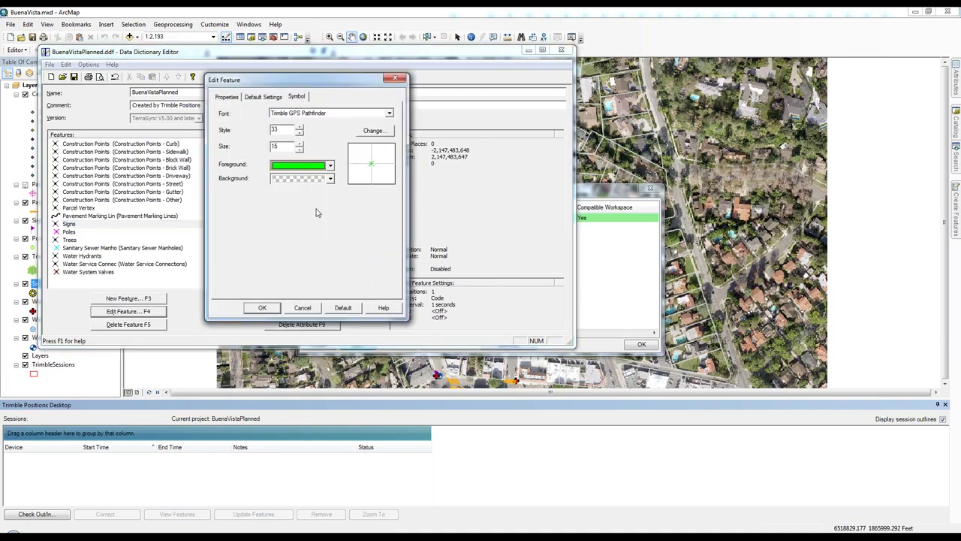
{"action": "left_click", "coordinate": [262, 308]}
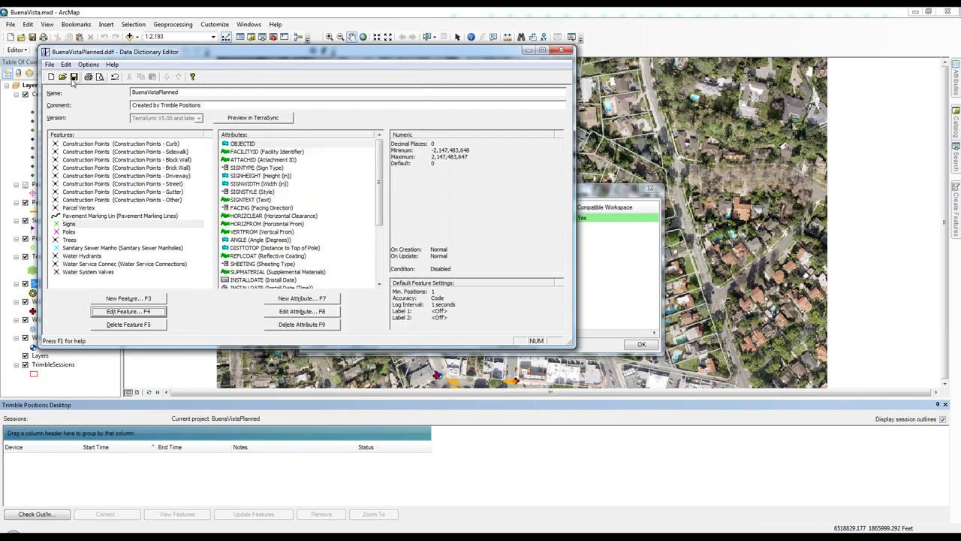
Close the Data Dictionary Editor and update the TerraSync project from the edited BuenaVistaPlanned.ddf file.
{"action": "left_click", "coordinate": [565, 51]}
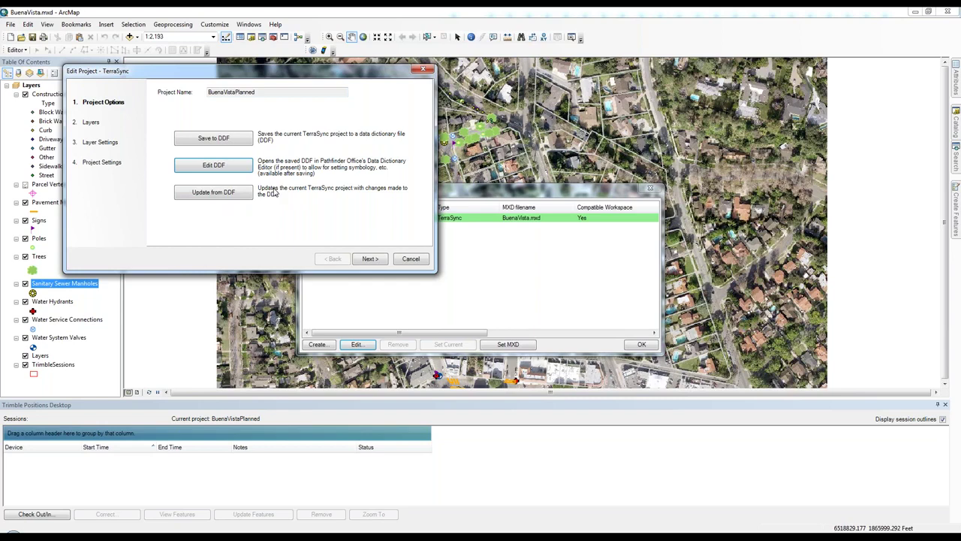
{"action": "left_click", "coordinate": [224, 195]}
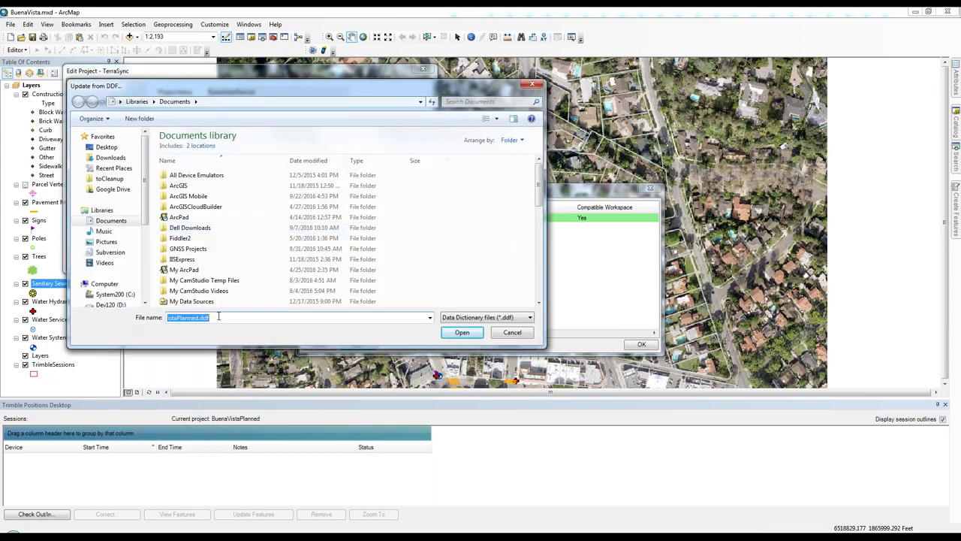
{"action": "left_click", "coordinate": [462, 333]}
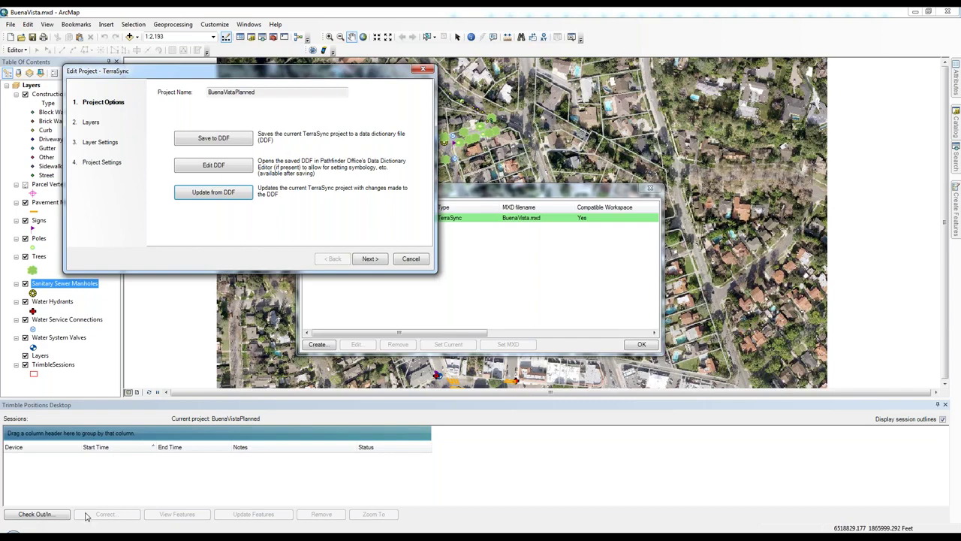
Keep the existing layers, layer settings and project settings, save the BuenaVistaPlanned project, and close the Trimble Positions Desktop administration.
{"action": "left_click", "coordinate": [369, 260]}
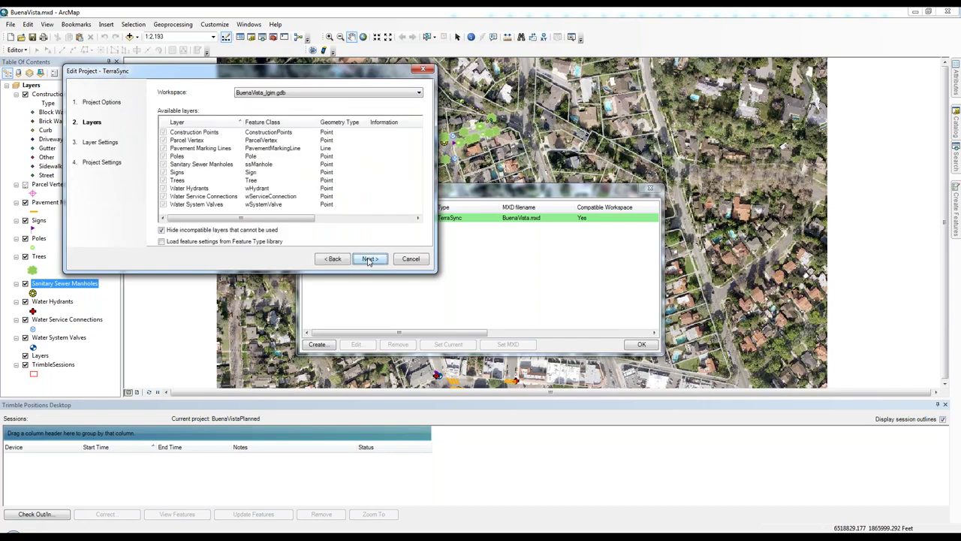
{"action": "left_click", "coordinate": [373, 261]}
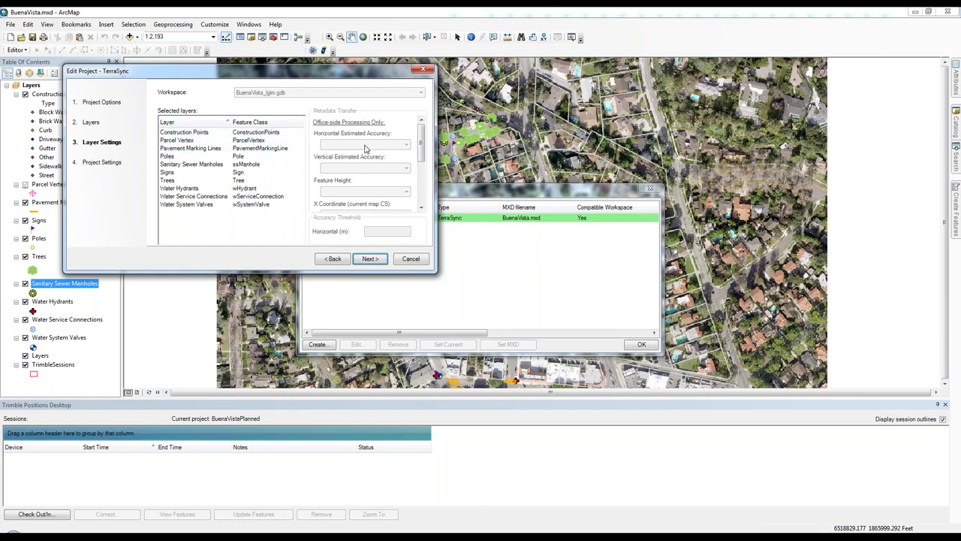
{"action": "left_click", "coordinate": [370, 258]}
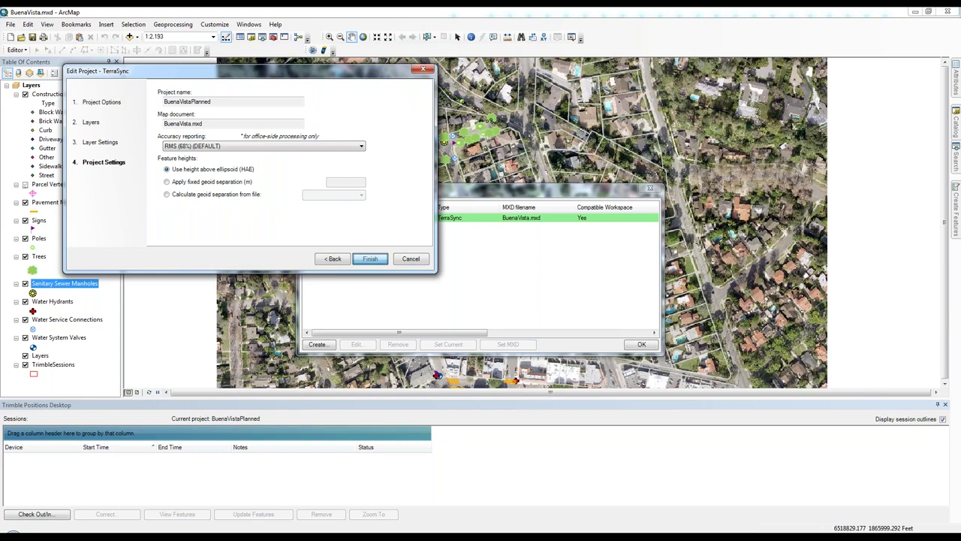
{"action": "left_click", "coordinate": [370, 258]}
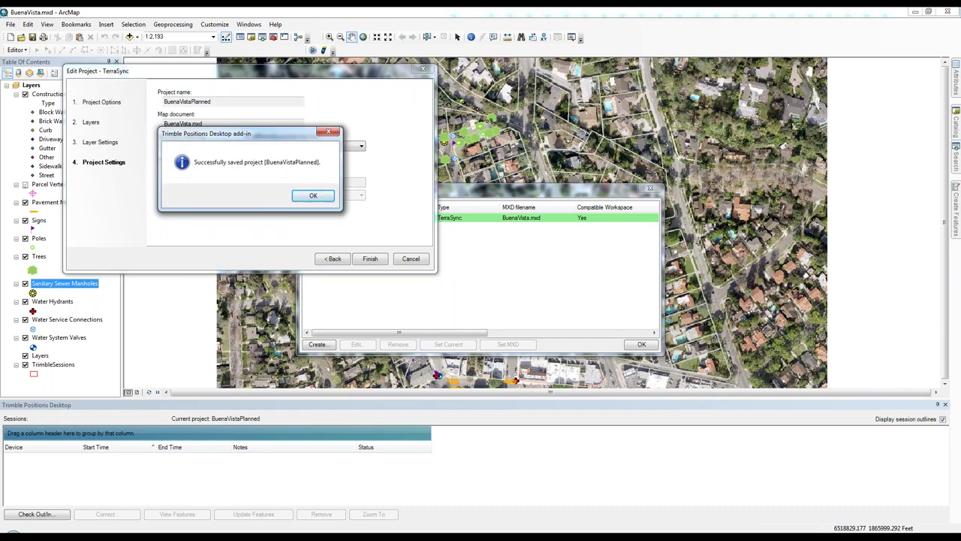
{"action": "left_click", "coordinate": [303, 197]}
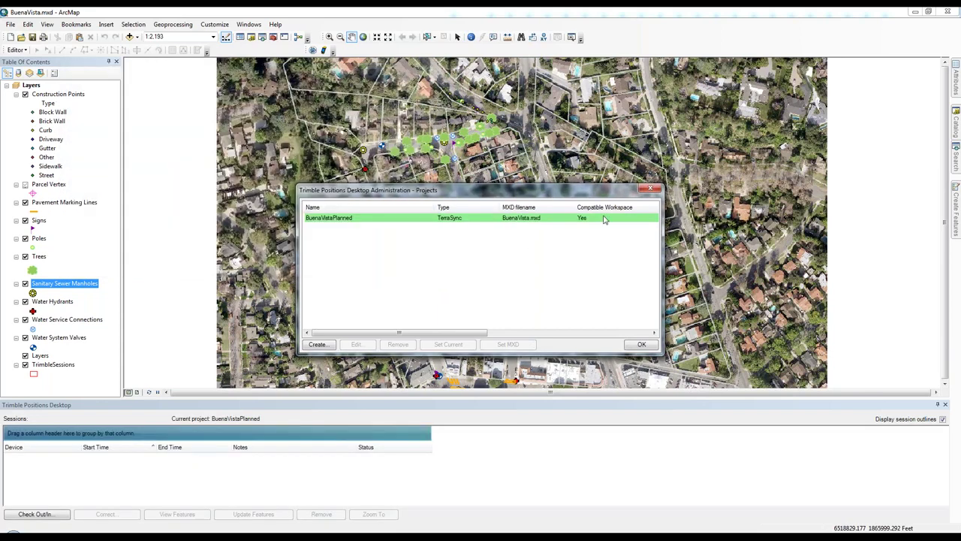
{"action": "left_click", "coordinate": [643, 346]}
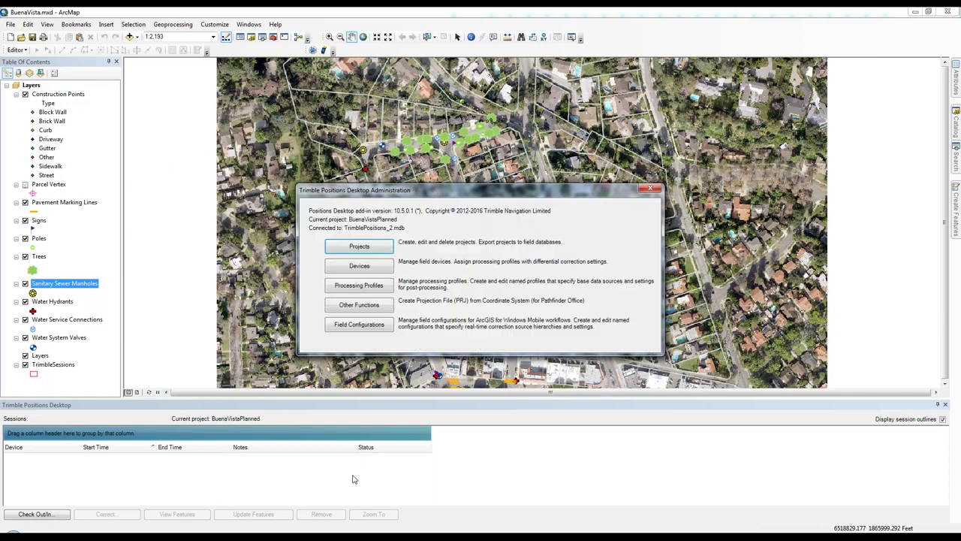
{"action": "left_click", "coordinate": [651, 189]}
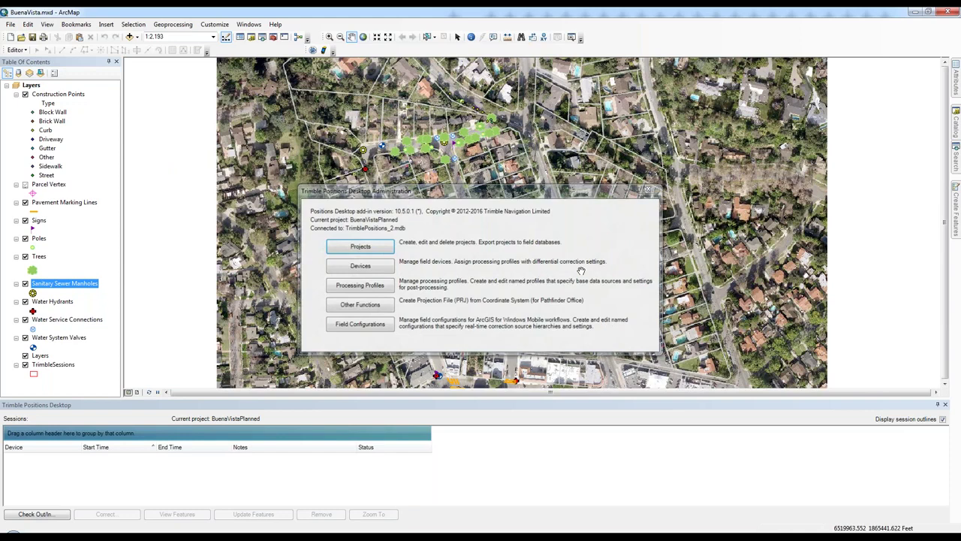
Try to check out an SSF to TerraSync without any features selected.
{"action": "left_click", "coordinate": [35, 513]}
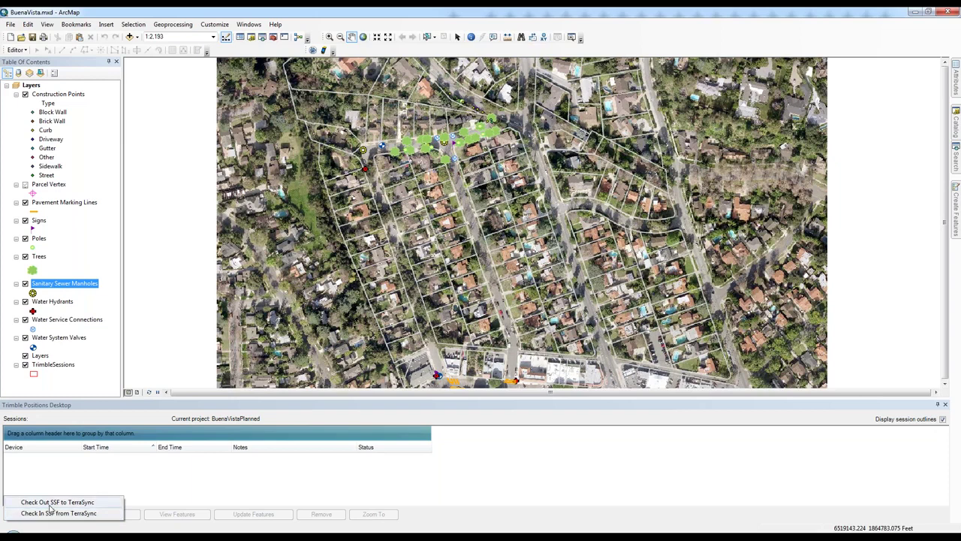
{"action": "left_click", "coordinate": [49, 503]}
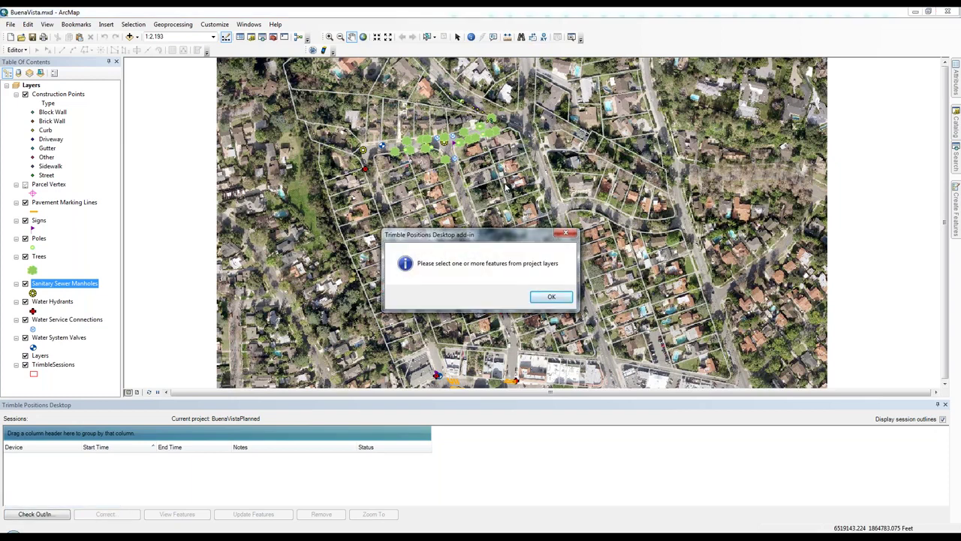
{"action": "left_click", "coordinate": [551, 297]}
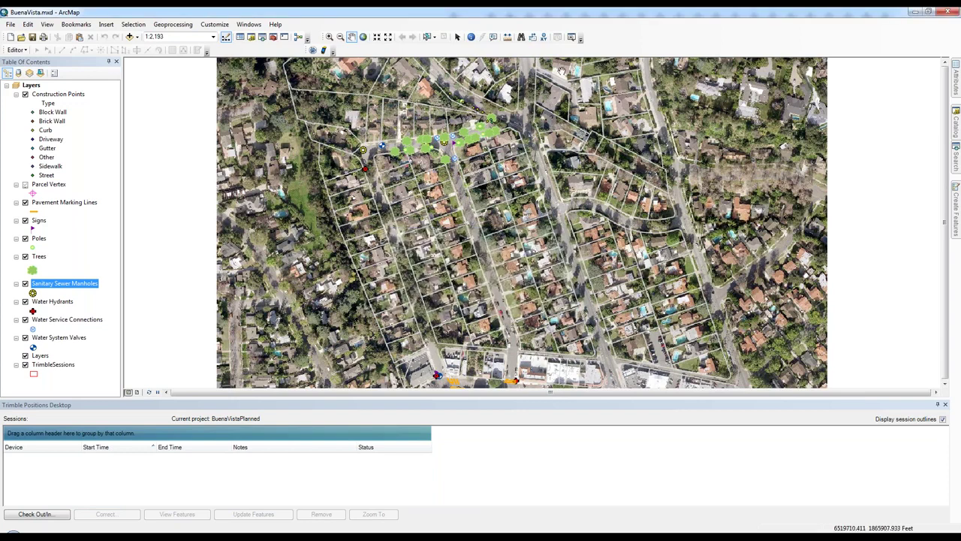
Select the features around the street intersection beside the sanitary sewer manholes using Select by Polygon.
{"action": "left_click", "coordinate": [328, 36]}
{"action": "left_click", "coordinate": [443, 140]}
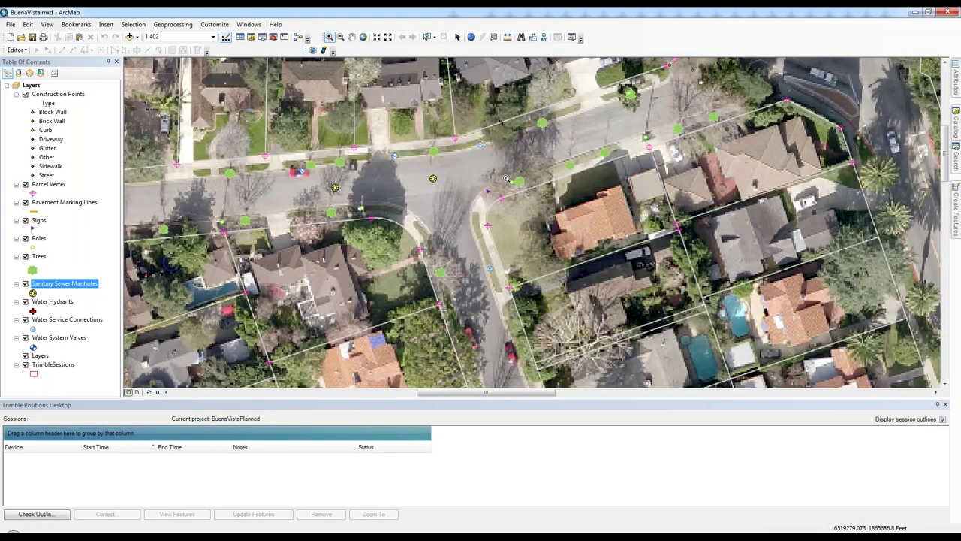
{"action": "left_click", "coordinate": [433, 37]}
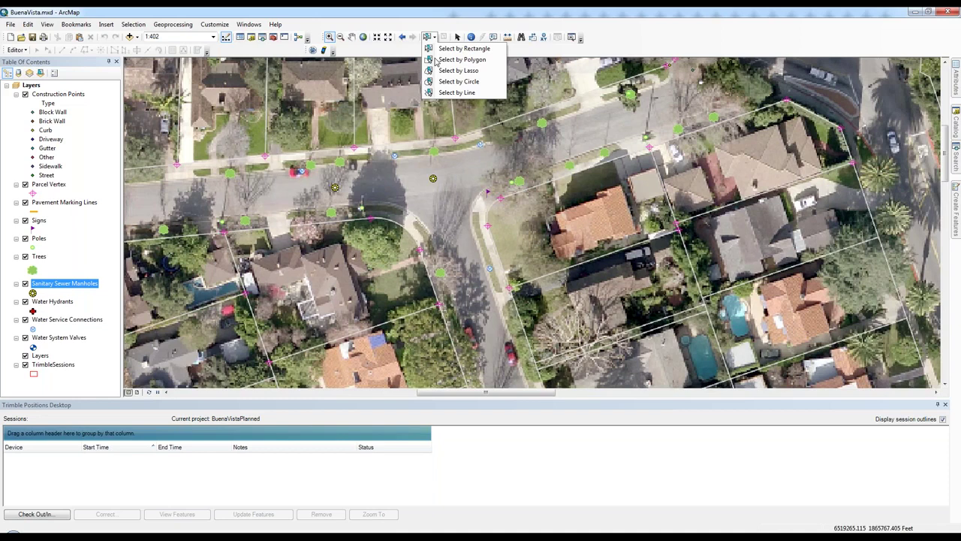
{"action": "left_click", "coordinate": [436, 60]}
{"action": "left_click", "coordinate": [298, 119]}
{"action": "left_click", "coordinate": [283, 237]}
{"action": "left_click", "coordinate": [559, 112]}
{"action": "double_click", "coordinate": [576, 239]}
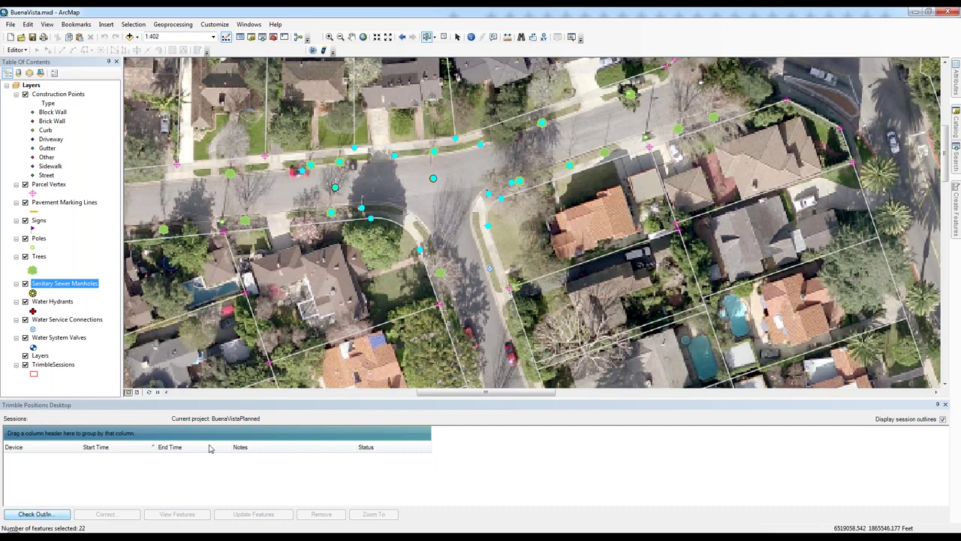
{"action": "left_click", "coordinate": [45, 513]}
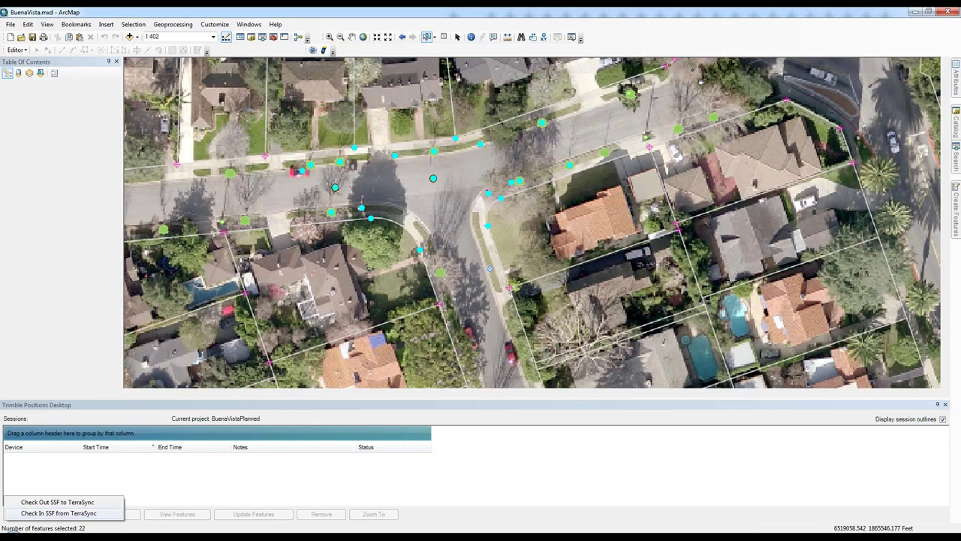
{"action": "left_click", "coordinate": [57, 501]}
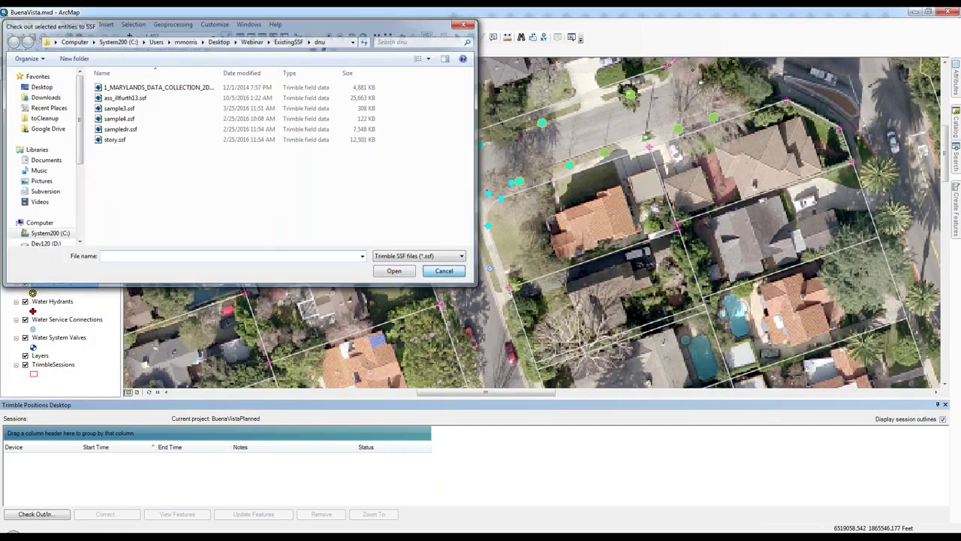
{"action": "left_click", "coordinate": [443, 271]}
Check out the selected features to TerraSync as BuenaVista.ssf on the Desktop.
{"action": "left_click", "coordinate": [57, 515]}
{"action": "left_click", "coordinate": [57, 503]}
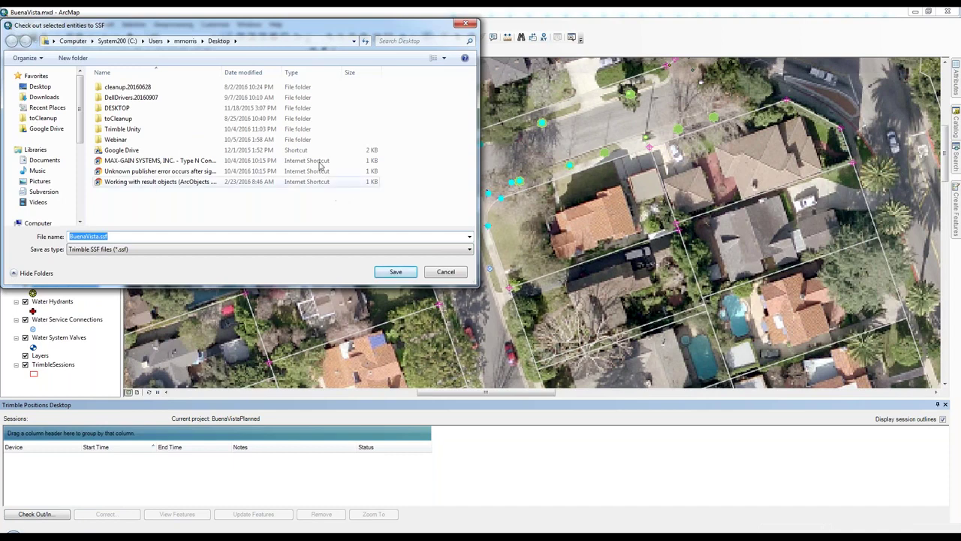
{"action": "left_click", "coordinate": [396, 272]}
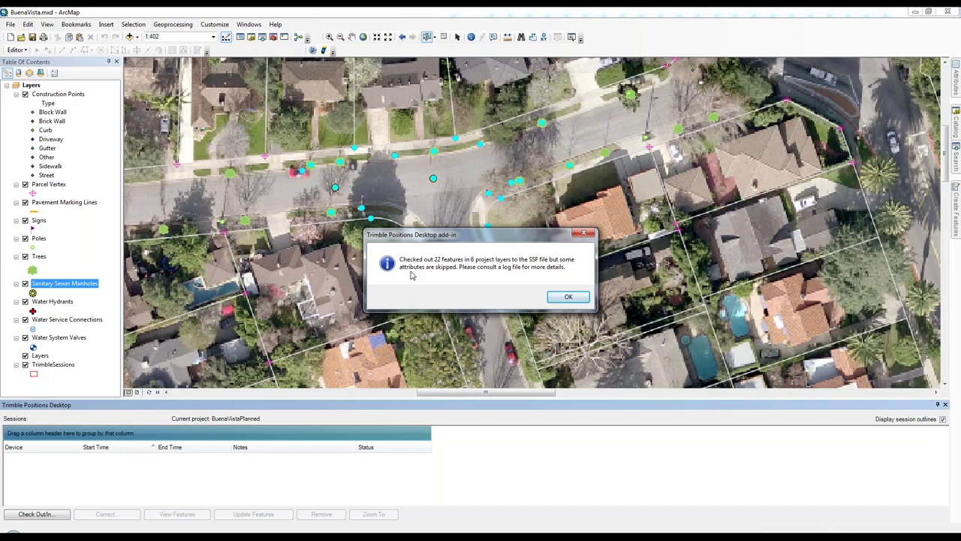
Dismiss the report on the completed feature check-out.
{"action": "left_click", "coordinate": [561, 303]}
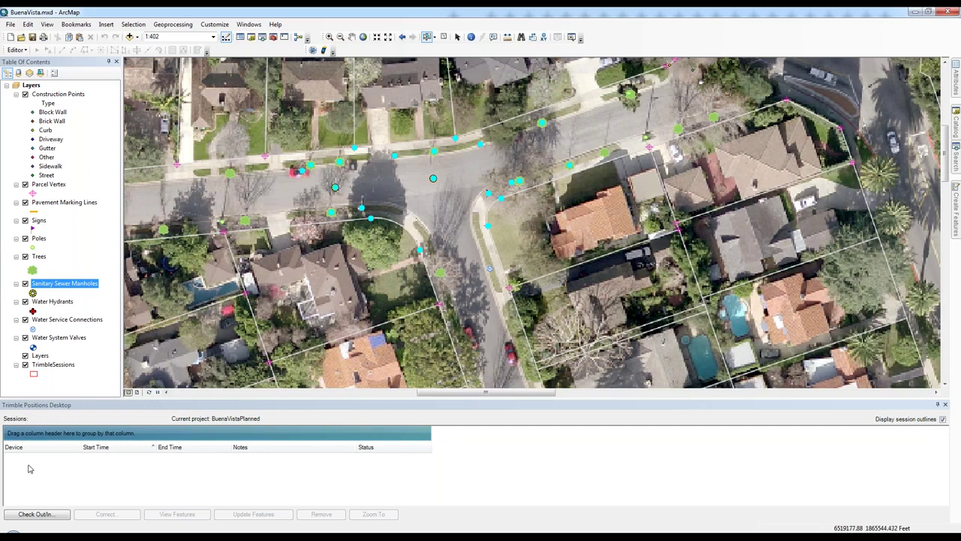
{"action": "left_click", "coordinate": [52, 514]}
{"action": "left_click", "coordinate": [72, 513]}
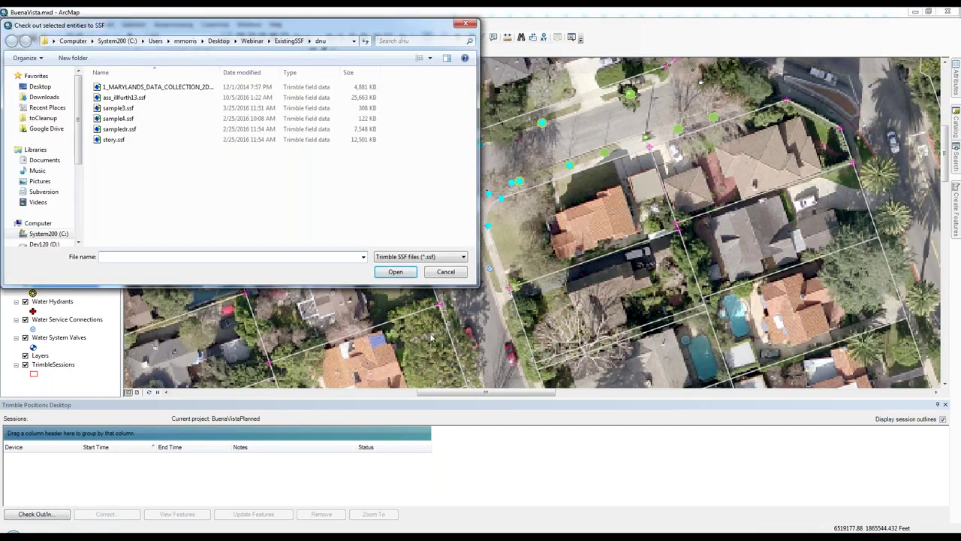
{"action": "left_click", "coordinate": [446, 271]}
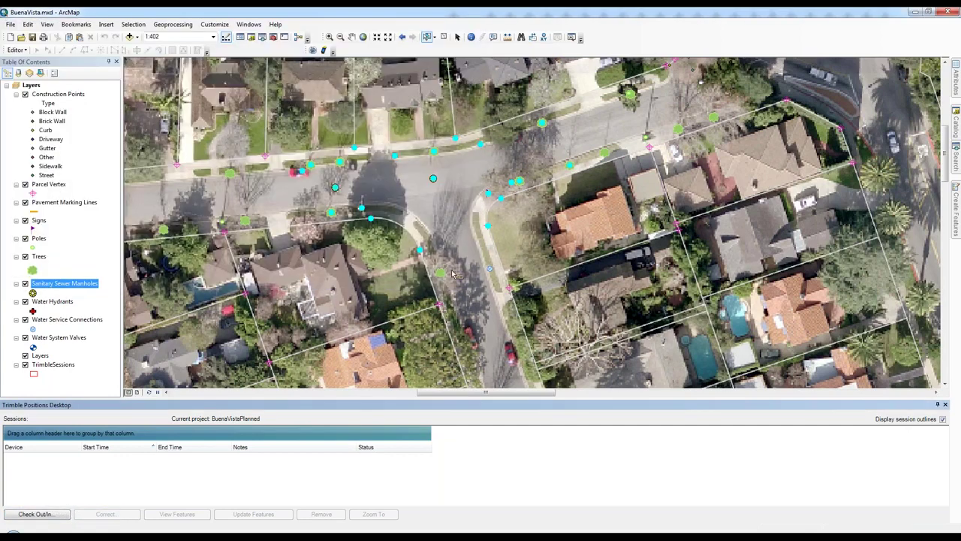
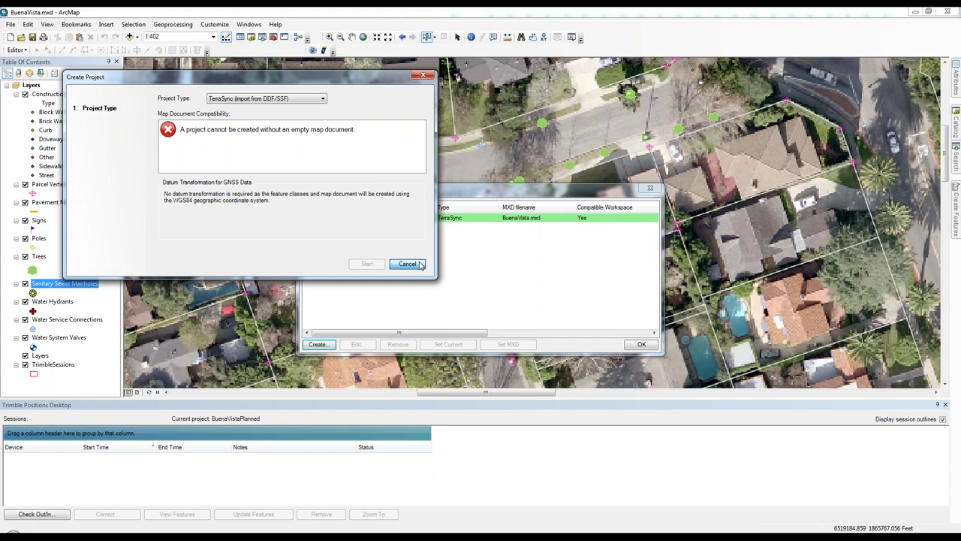
Close the project administration and start a new blank map document, saving the changes to BuenaVista.mxd.
{"action": "left_click", "coordinate": [652, 190]}
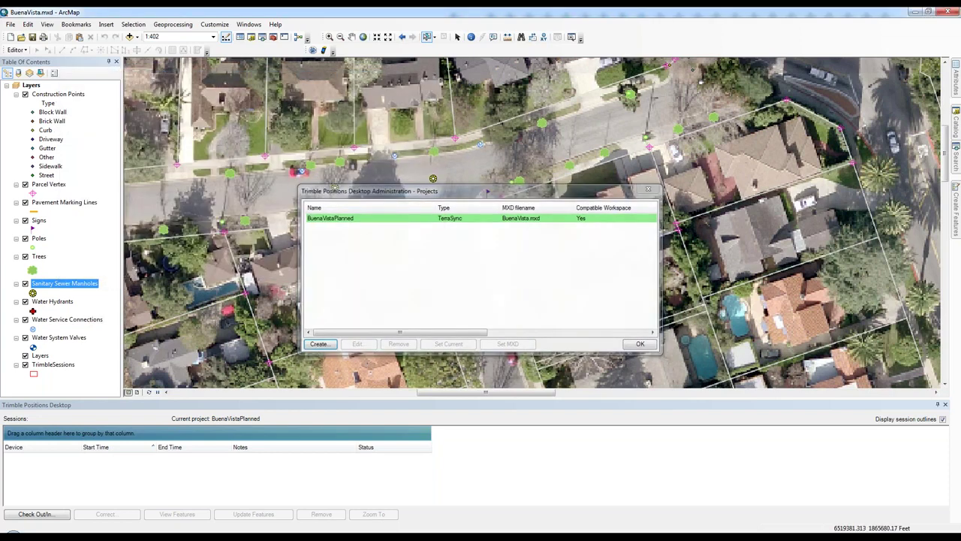
{"action": "left_click", "coordinate": [11, 24]}
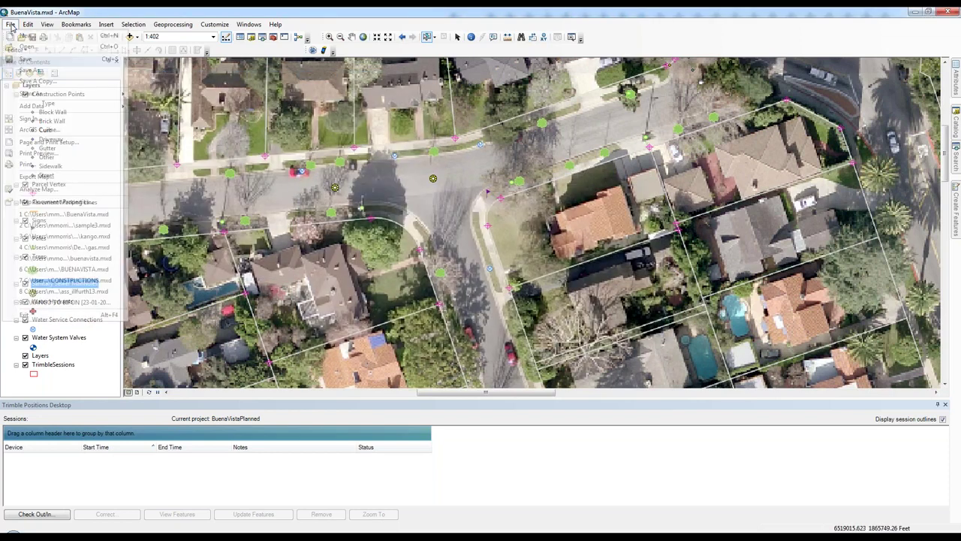
{"action": "left_click", "coordinate": [23, 38]}
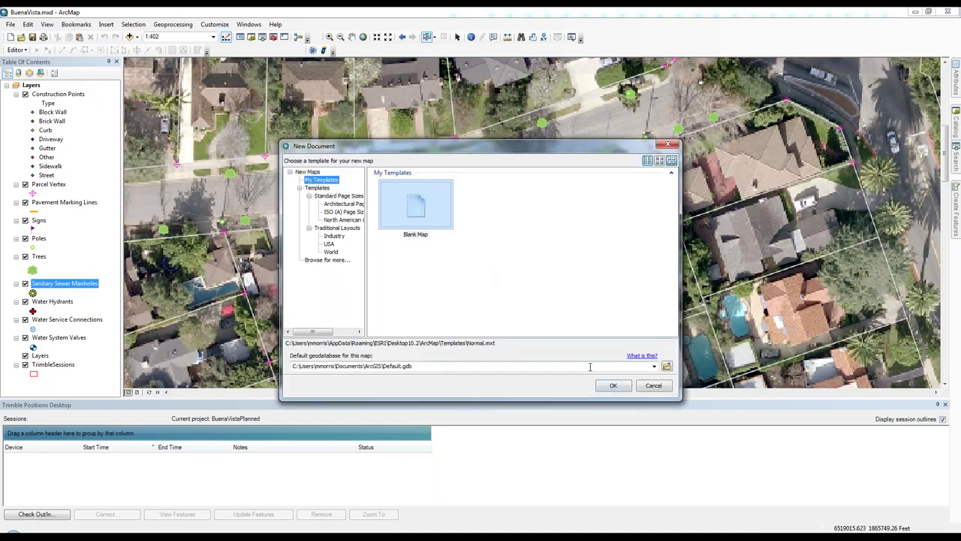
{"action": "left_click", "coordinate": [613, 387]}
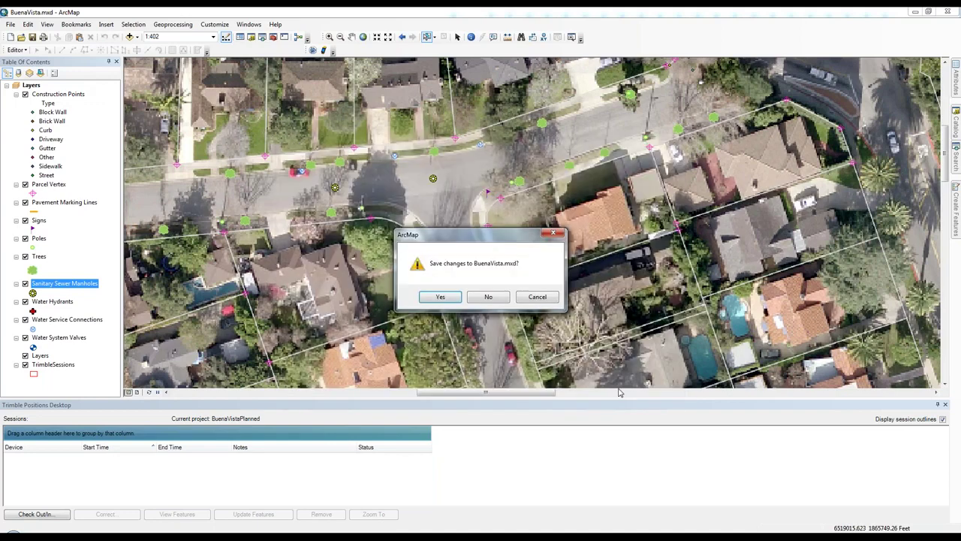
{"action": "left_click", "coordinate": [448, 298]}
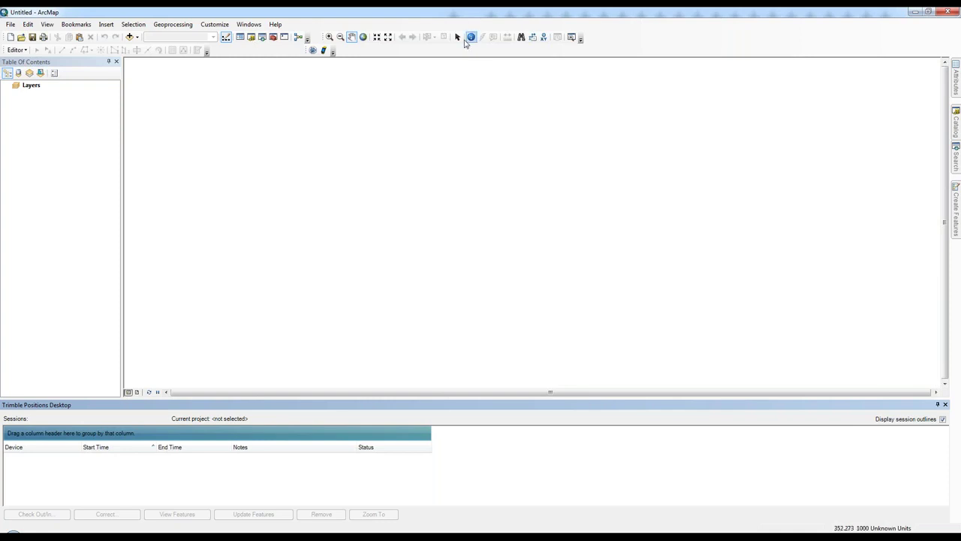
Start a new Trimble Positions project of type TerraSync (import from DDF/SSF) in the empty map document.
{"action": "left_click", "coordinate": [312, 51]}
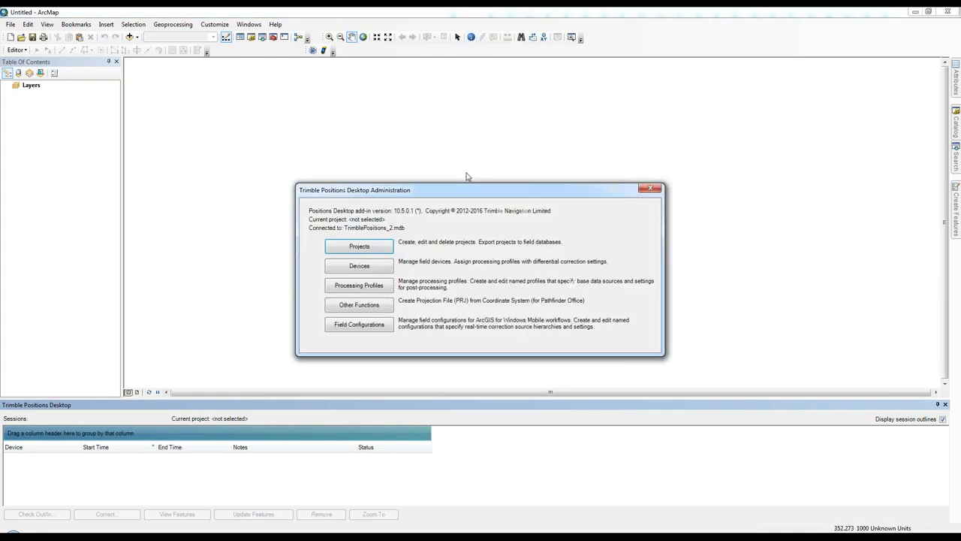
{"action": "left_click", "coordinate": [350, 248]}
{"action": "left_click", "coordinate": [314, 344]}
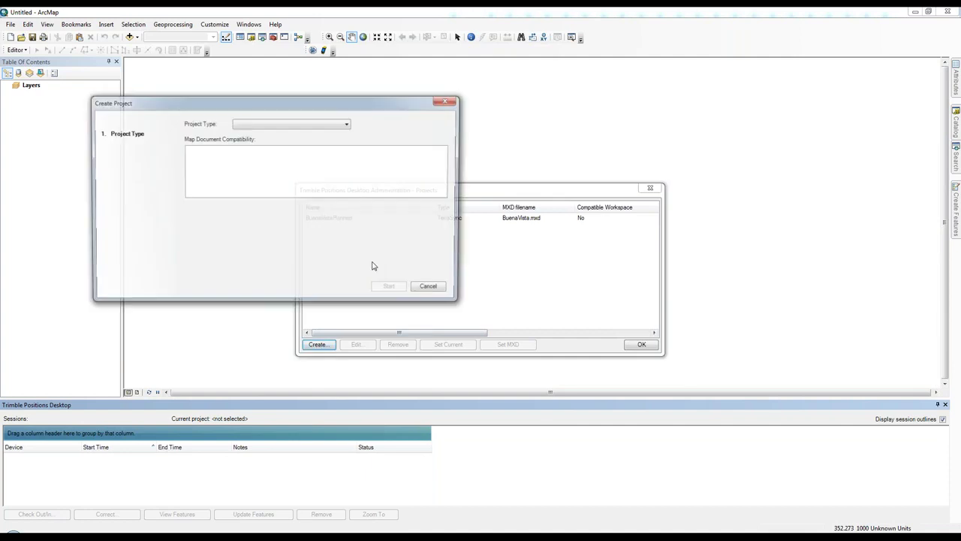
{"action": "left_click", "coordinate": [268, 124]}
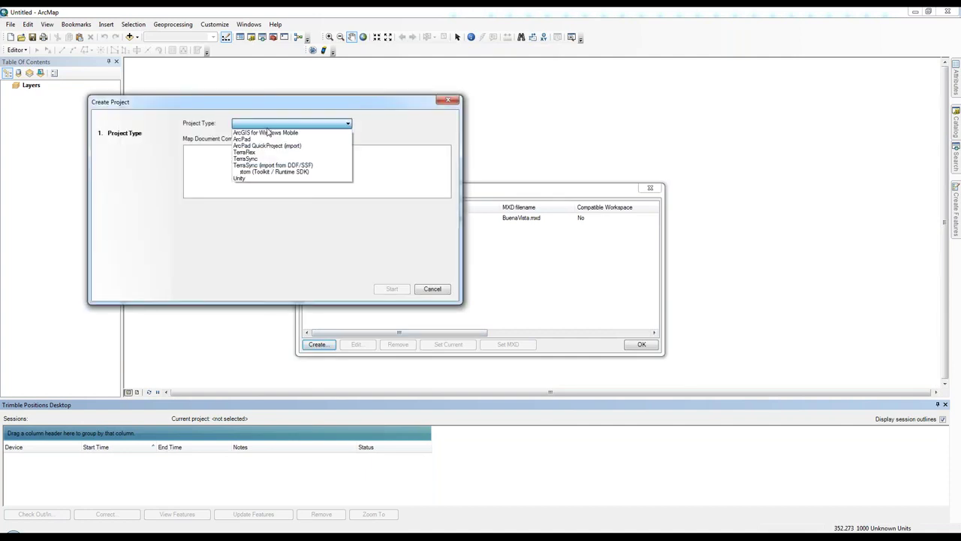
{"action": "left_click", "coordinate": [285, 165]}
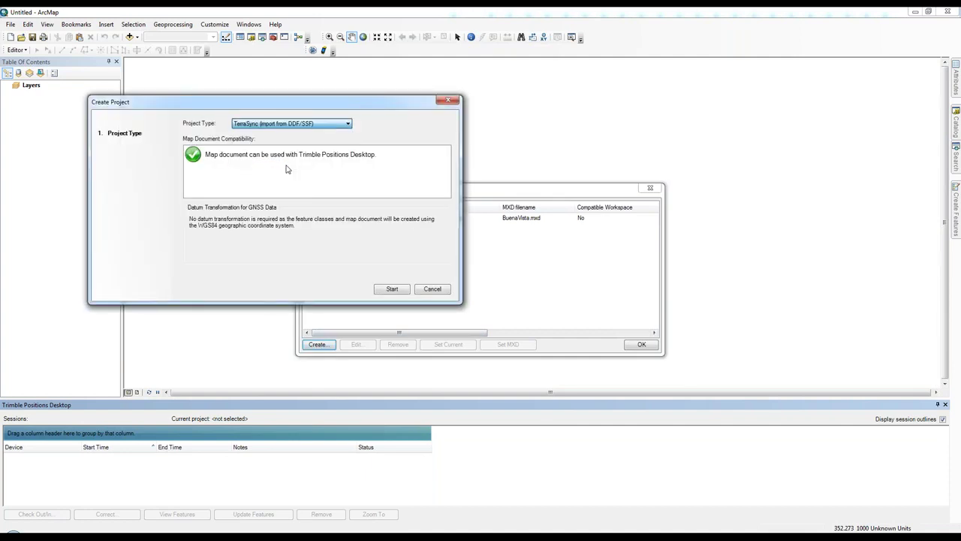
{"action": "left_click", "coordinate": [399, 290]}
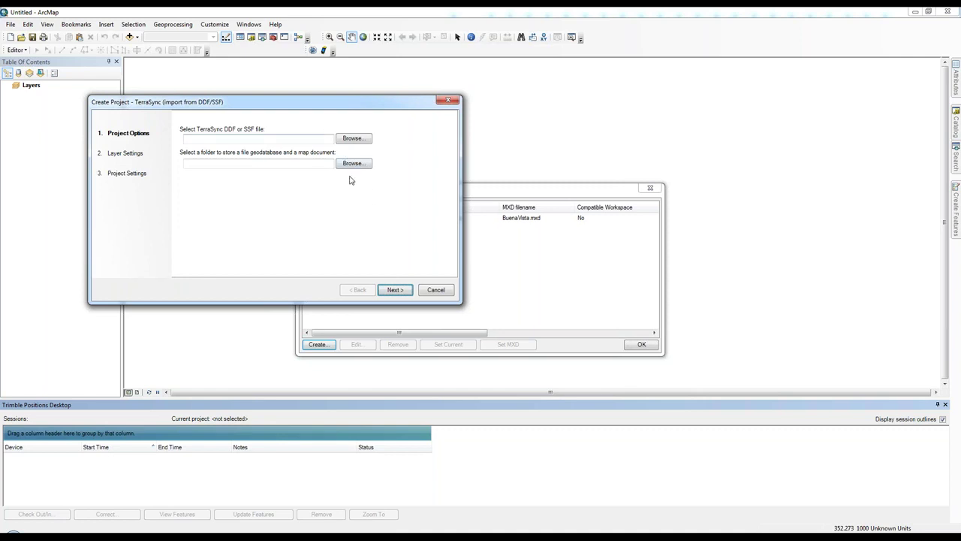
Choose buenavista.ssf from the ExistingSSF folder as the TerraSync file to import.
{"action": "left_click", "coordinate": [354, 139]}
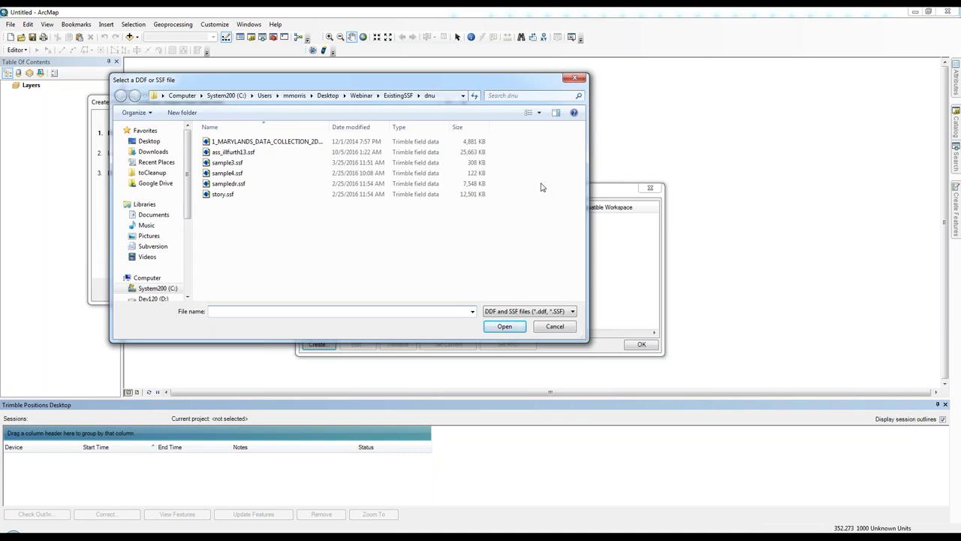
{"action": "left_click", "coordinate": [397, 96]}
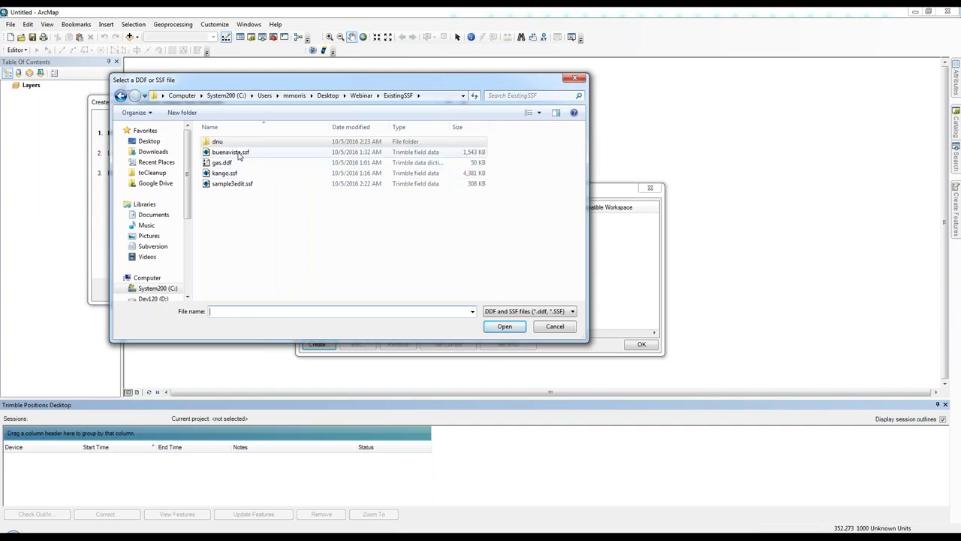
{"action": "left_click", "coordinate": [238, 154]}
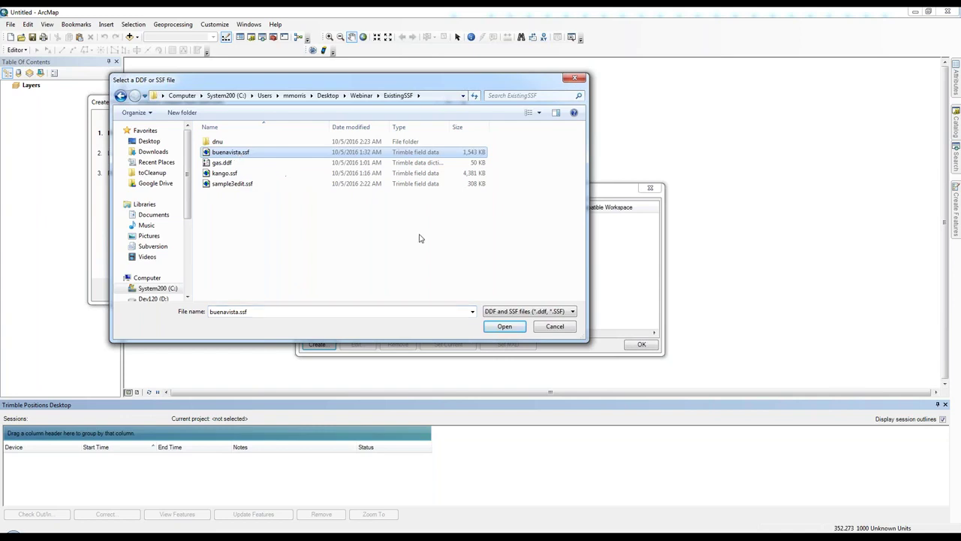
{"action": "left_click", "coordinate": [505, 327]}
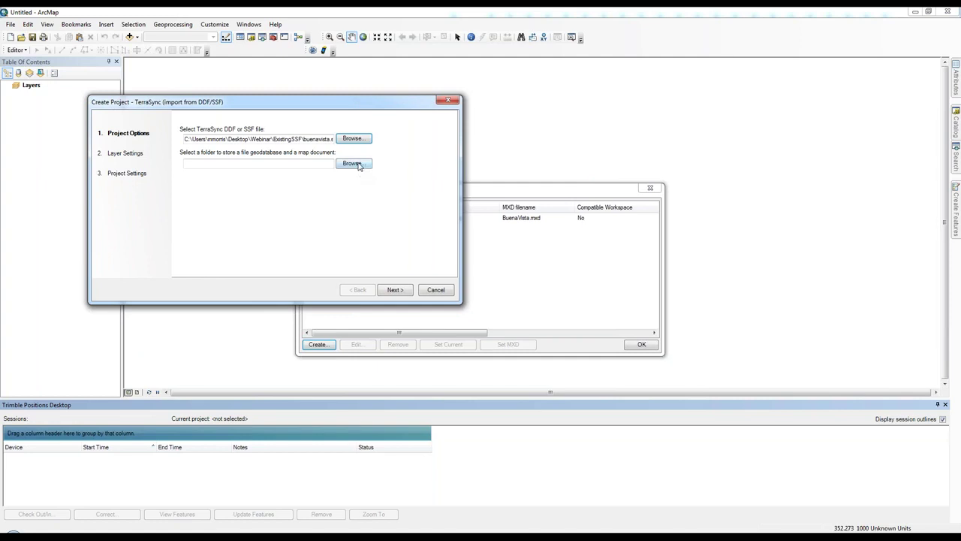
Create the folder importbuenavista inside Webinar's ExistingSSF folder, use it for the geodatabase and map document, and continue to the layer settings.
{"action": "left_click", "coordinate": [359, 166]}
{"action": "left_click_drag", "start_coordinate": [343, 195], "coordinate": [343, 217]}
{"action": "left_click", "coordinate": [211, 257]}
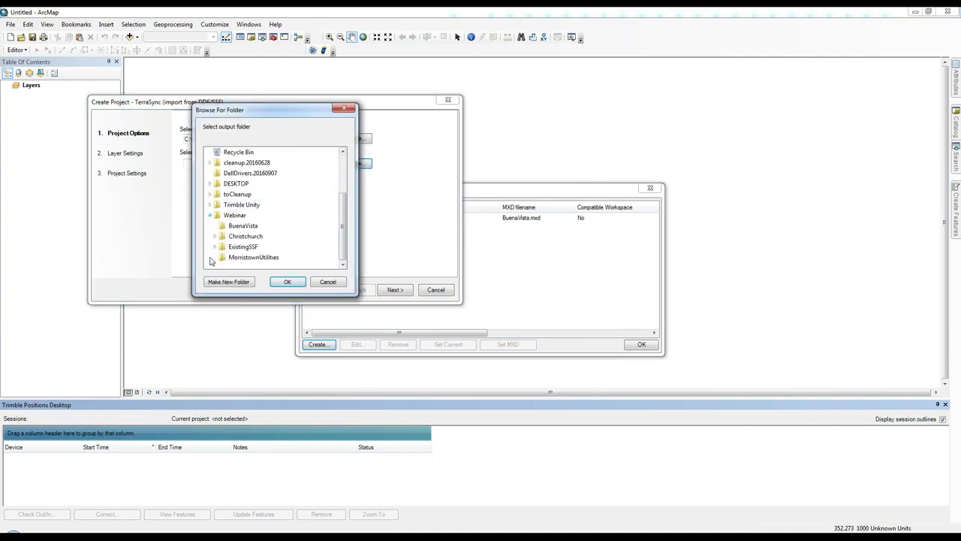
{"action": "left_click", "coordinate": [215, 246]}
{"action": "left_click", "coordinate": [242, 246]}
{"action": "left_click", "coordinate": [229, 281]}
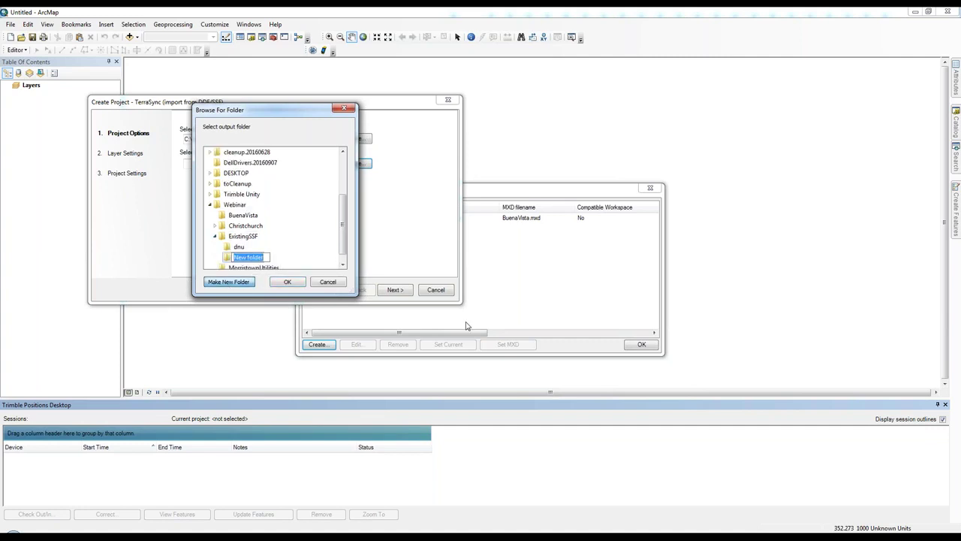
{"action": "type", "text": "import ba"}
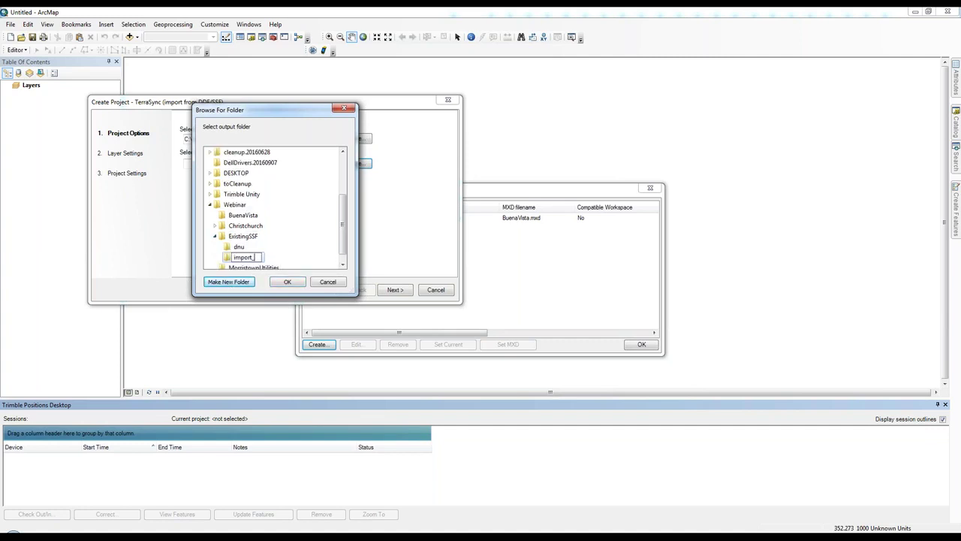
{"action": "key", "text": "BackSpace"}
{"action": "key", "text": "BackSpace"}
{"action": "key", "text": "BackSpace"}
{"action": "type", "text": "buenaiv"}
{"action": "key", "text": "BackSpace"}
{"action": "key", "text": "BackSpace"}
{"action": "type", "text": "vista"}
{"action": "left_click", "coordinate": [286, 281]}
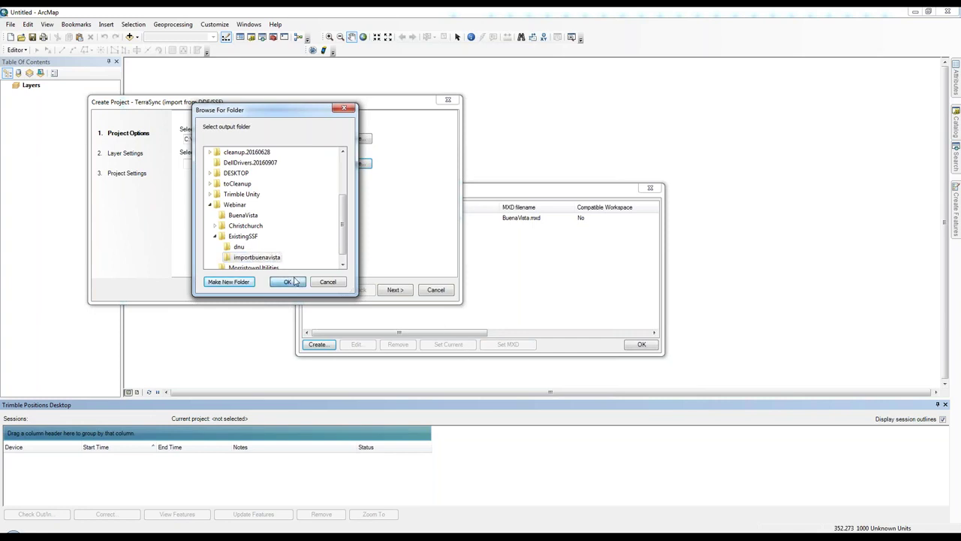
{"action": "left_click", "coordinate": [395, 290]}
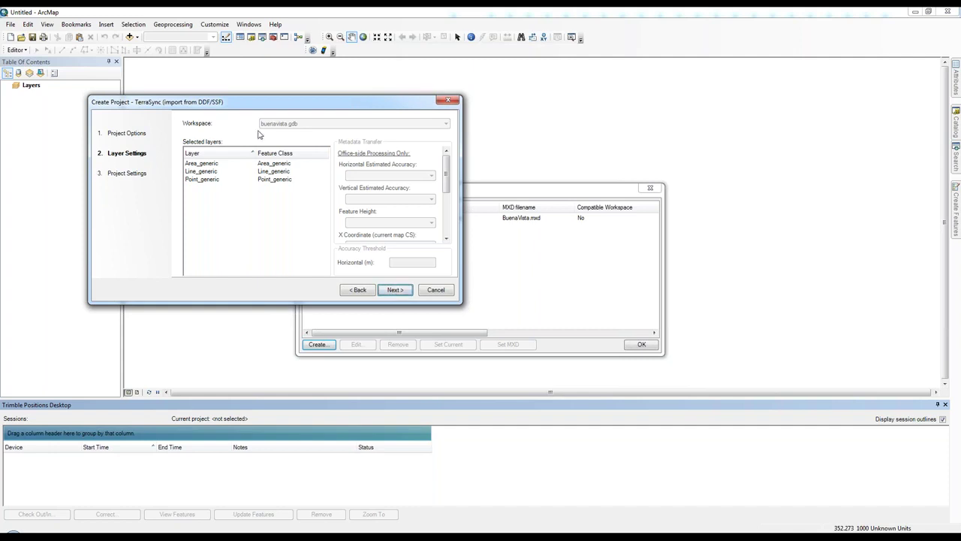
For the Point_generic layer, assign new HorizEstAcc, VertEstAcc and FeatureHeight fields to the estimated accuracies and feature height.
{"action": "left_click", "coordinate": [201, 180]}
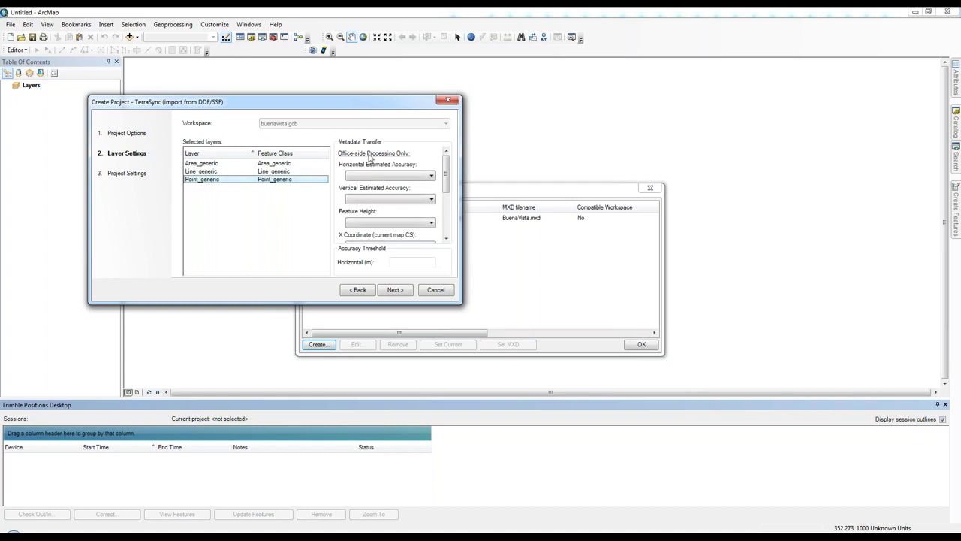
{"action": "left_click", "coordinate": [376, 176]}
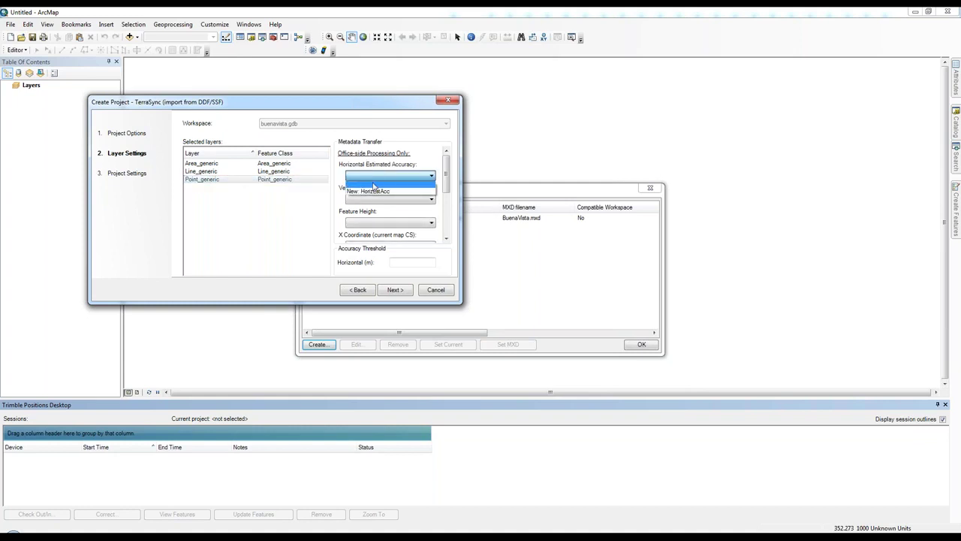
{"action": "left_click", "coordinate": [375, 191]}
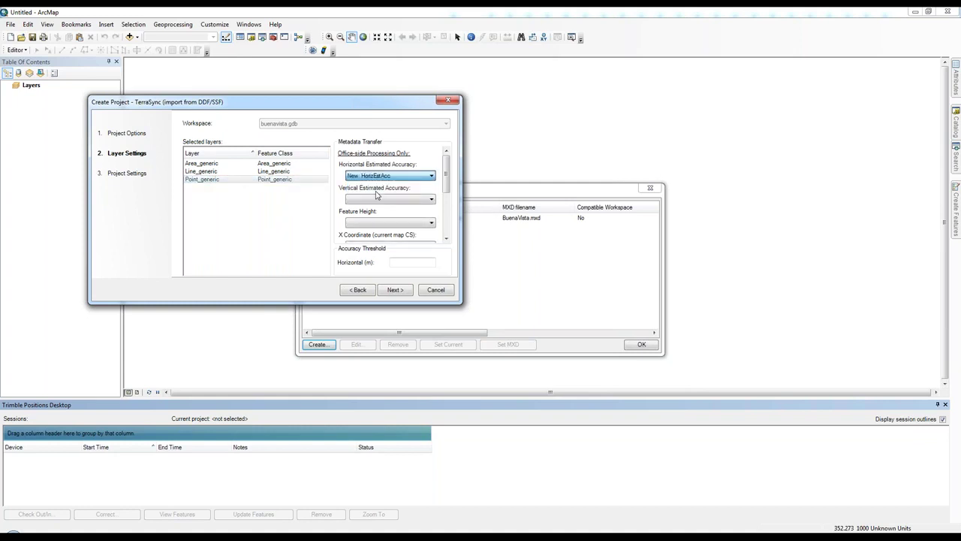
{"action": "left_click", "coordinate": [374, 200]}
{"action": "left_click", "coordinate": [375, 214]}
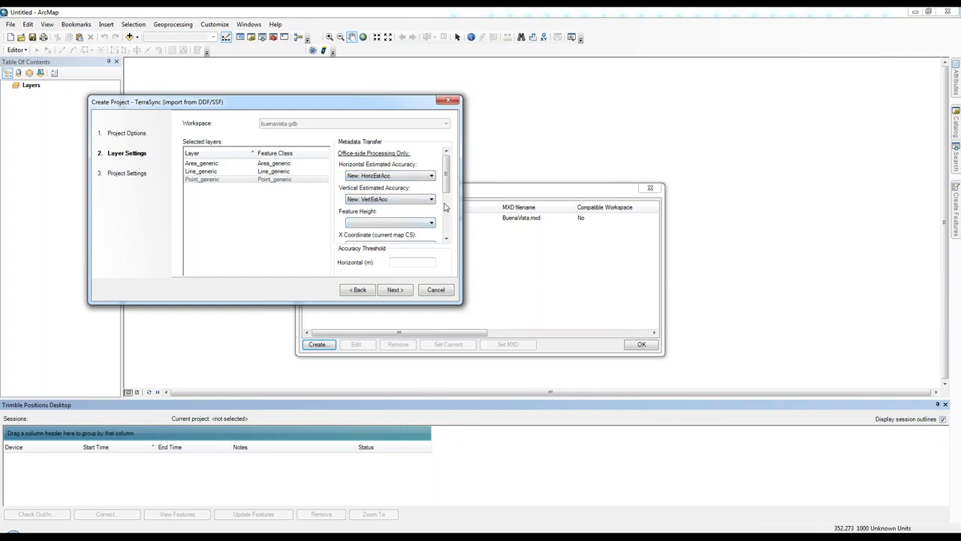
{"action": "left_click", "coordinate": [406, 222]}
{"action": "left_click", "coordinate": [383, 236]}
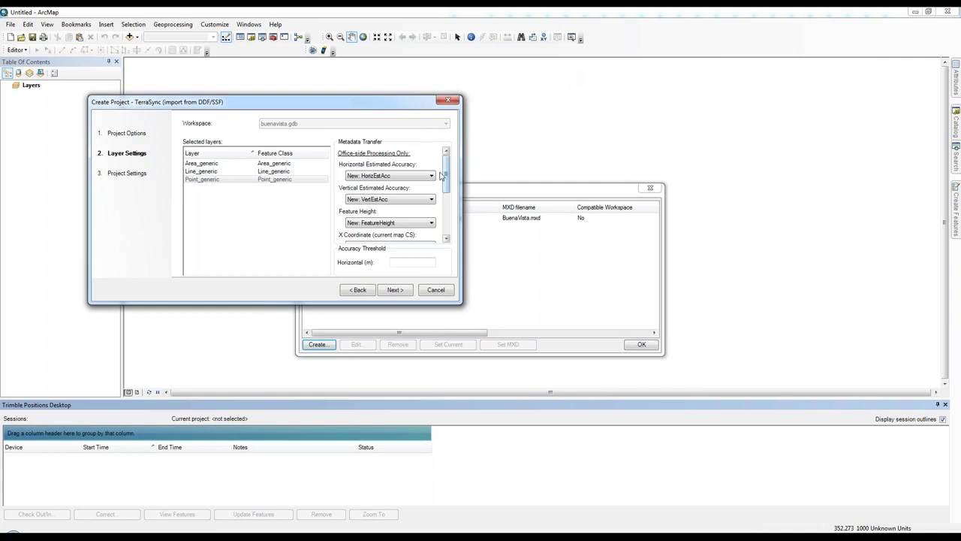
Assign new ProjectName, SessionName and DeviceType fields to the Point_generic layer's project name, session name and device type metadata.
{"action": "scroll", "coordinate": [447, 172], "scroll_direction": "down", "scroll_amount": 1}
{"action": "left_click_drag", "start_coordinate": [447, 172], "coordinate": [449, 197]}
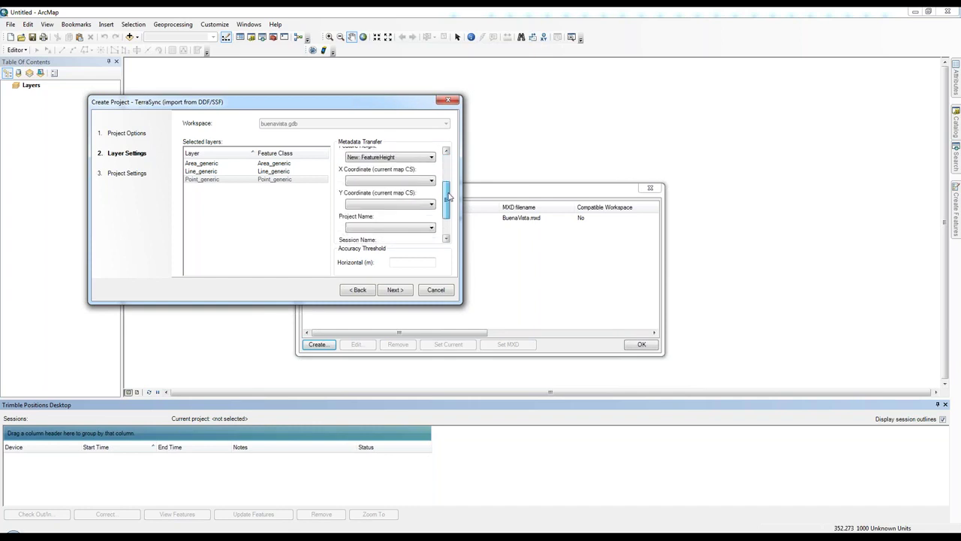
{"action": "scroll", "coordinate": [448, 197], "scroll_direction": "down", "scroll_amount": 1}
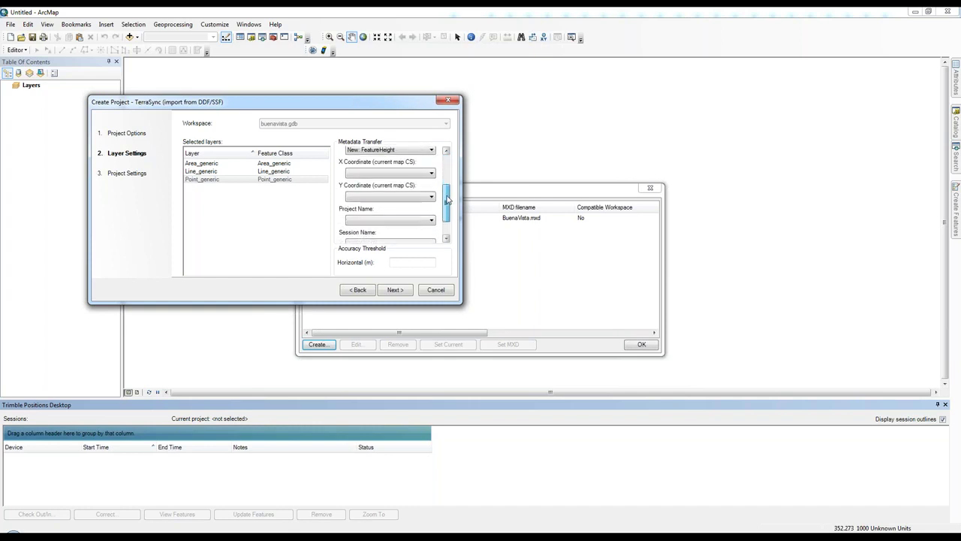
{"action": "scroll", "coordinate": [448, 197], "scroll_direction": "down", "scroll_amount": 5}
{"action": "left_click", "coordinate": [383, 189]}
{"action": "left_click", "coordinate": [382, 213]}
{"action": "left_click", "coordinate": [381, 214]}
{"action": "left_click", "coordinate": [382, 236]}
{"action": "left_click", "coordinate": [387, 236]}
{"action": "left_click", "coordinate": [432, 260]}
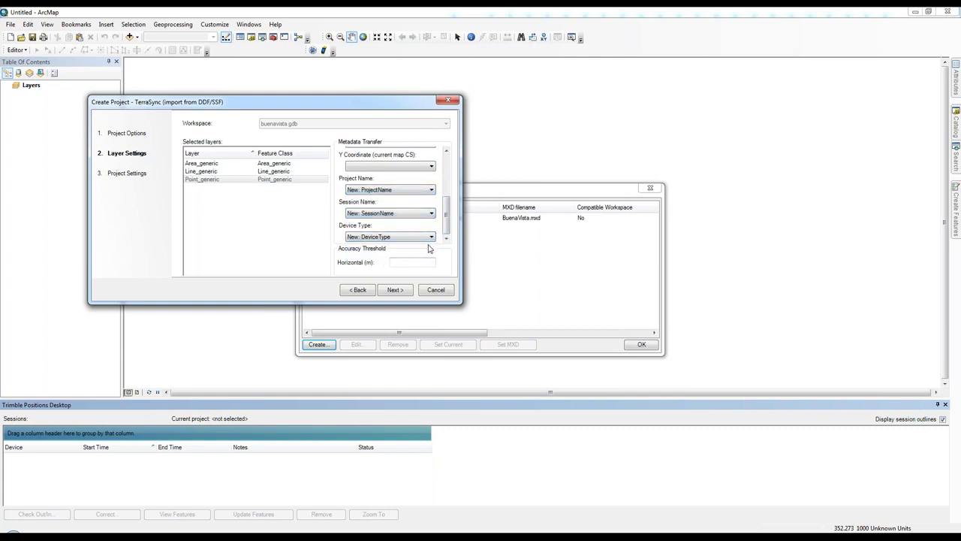
Set the Point_generic layer's horizontal accuracy threshold to 2 m and continue to the project settings.
{"action": "left_click", "coordinate": [403, 264]}
{"action": "type", "text": "2"}
{"action": "left_click", "coordinate": [395, 290]}
Name the project buenavistaSSF, create it as the current project with the default settings, and close the project administration.
{"action": "left_click", "coordinate": [287, 133]}
{"action": "type", "text": "SSF"}
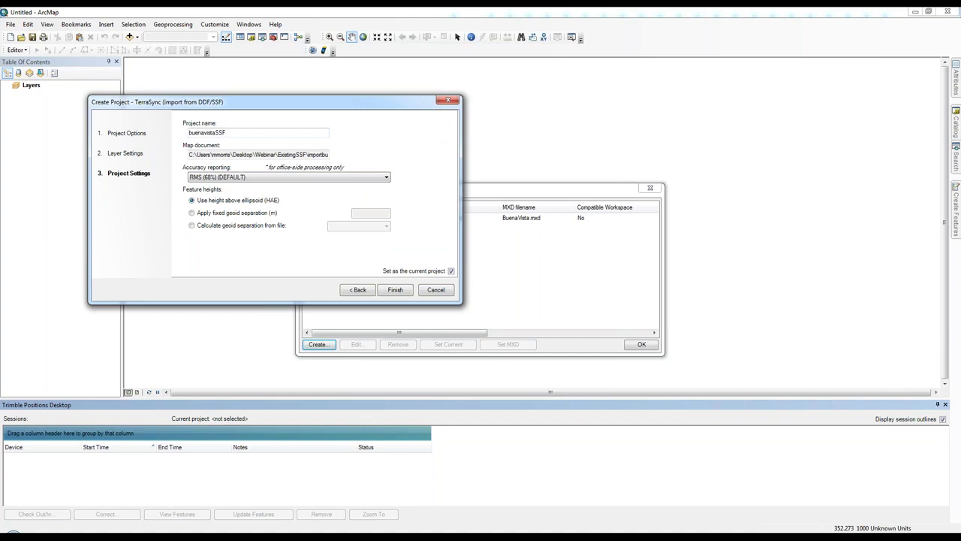
{"action": "left_click", "coordinate": [395, 290]}
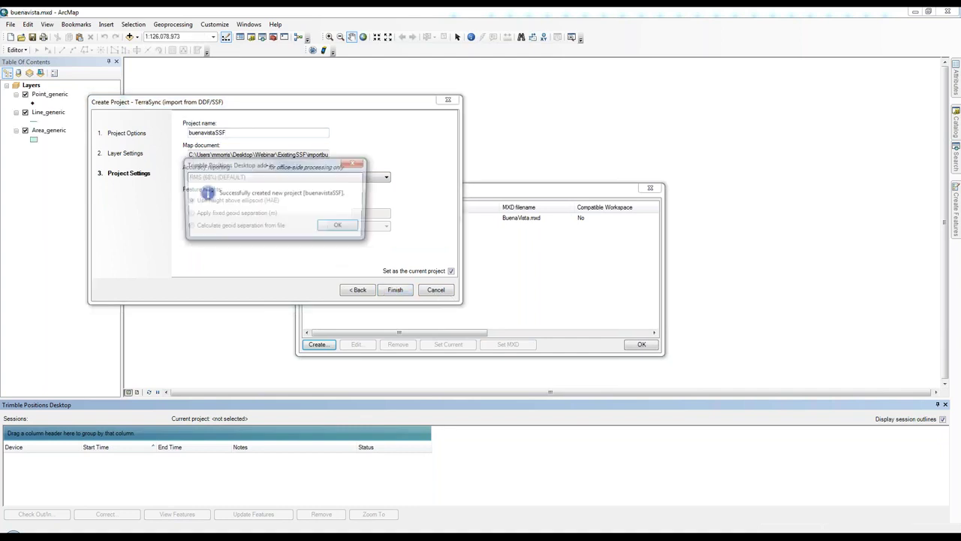
{"action": "key", "text": "Return"}
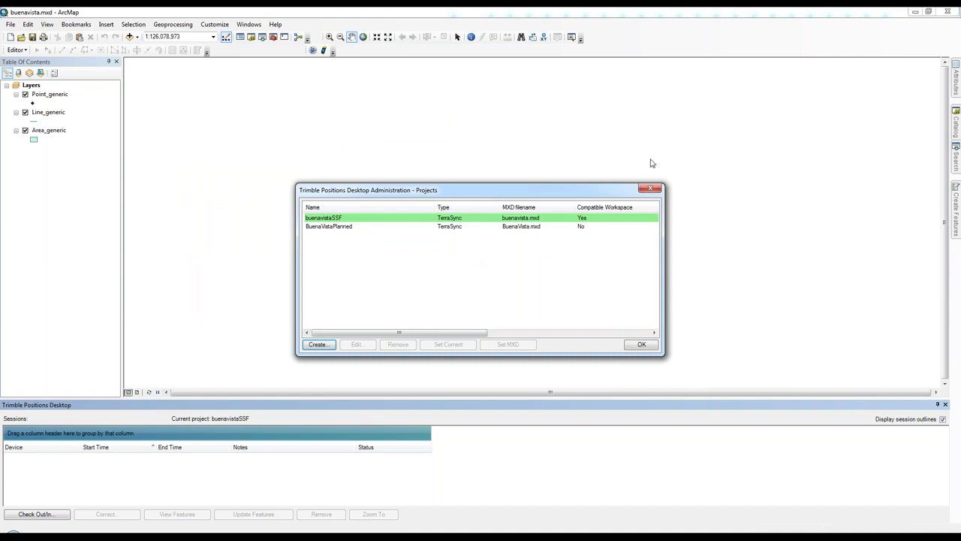
{"action": "left_click", "coordinate": [650, 188]}
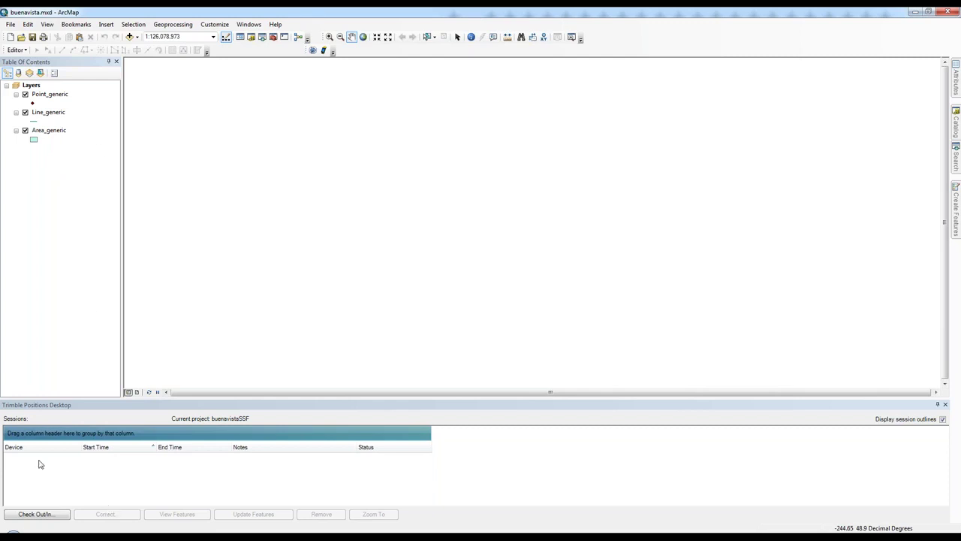
Check in the existing buenavista.ssf file from the ExistingSSF folder as a TerraSync session.
{"action": "left_click", "coordinate": [35, 513]}
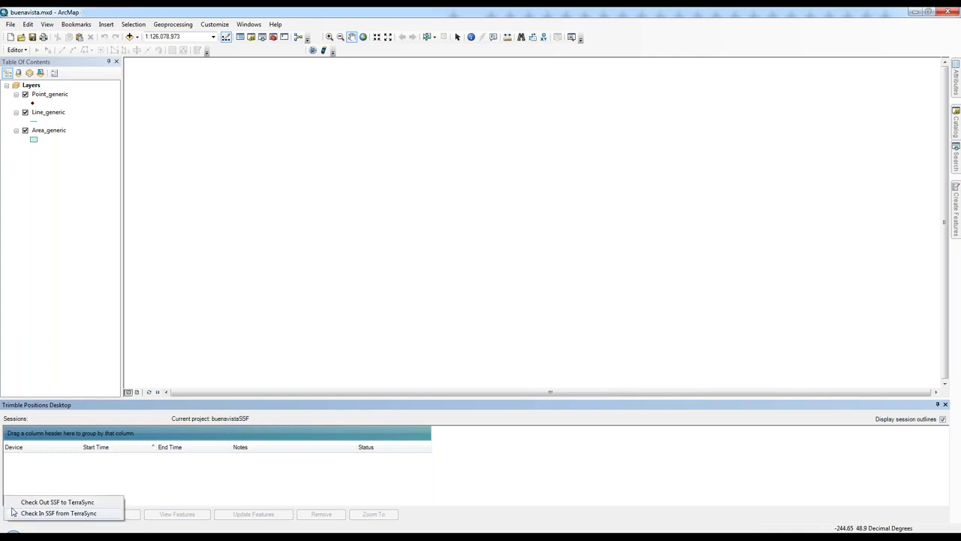
{"action": "left_click", "coordinate": [33, 515]}
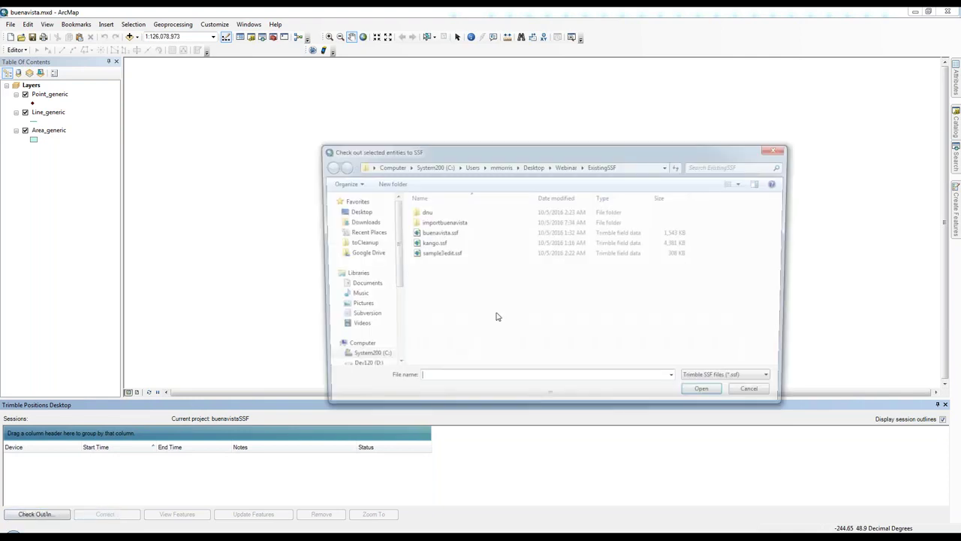
{"action": "left_click", "coordinate": [443, 233]}
{"action": "left_click", "coordinate": [699, 397]}
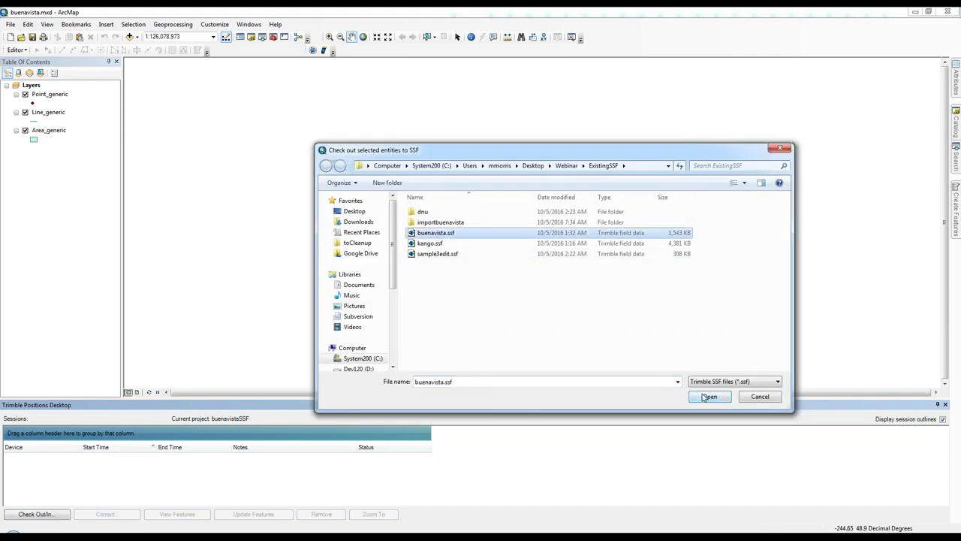
{"action": "left_click", "coordinate": [552, 297]}
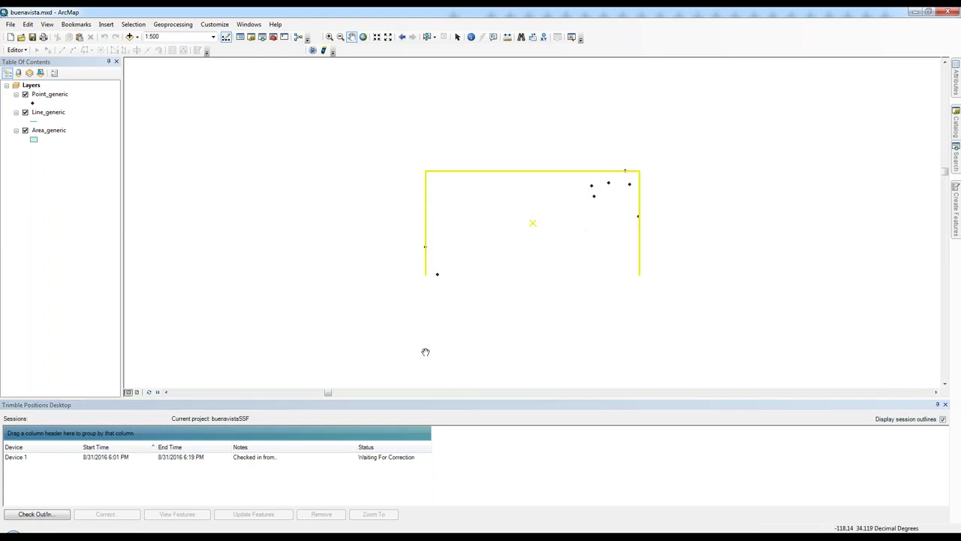
Select the checked-in Device 1 session and inspect its session properties.
{"action": "left_click", "coordinate": [76, 461]}
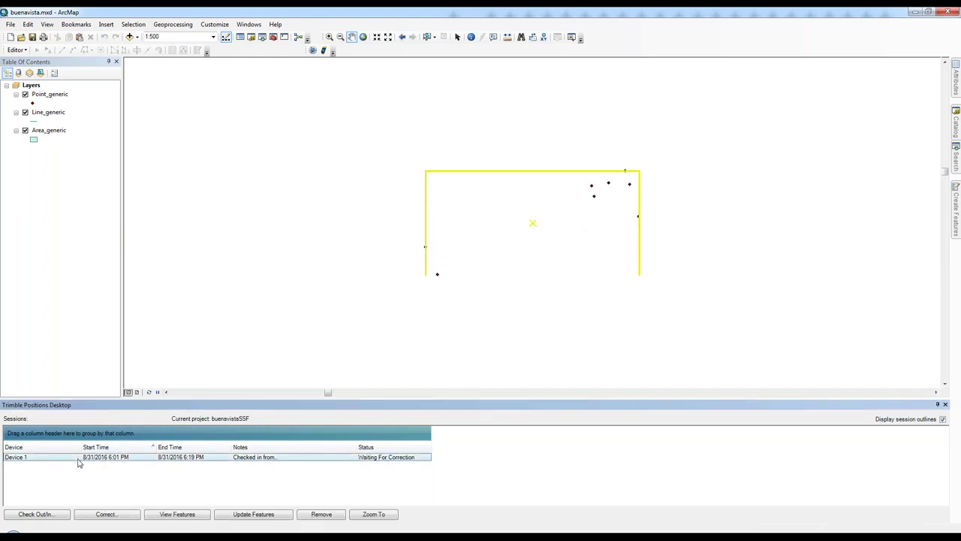
{"action": "left_click", "coordinate": [188, 514]}
{"action": "scroll", "coordinate": [478, 238], "scroll_direction": "up", "scroll_amount": 2}
{"action": "scroll", "coordinate": [477, 238], "scroll_direction": "down", "scroll_amount": 2}
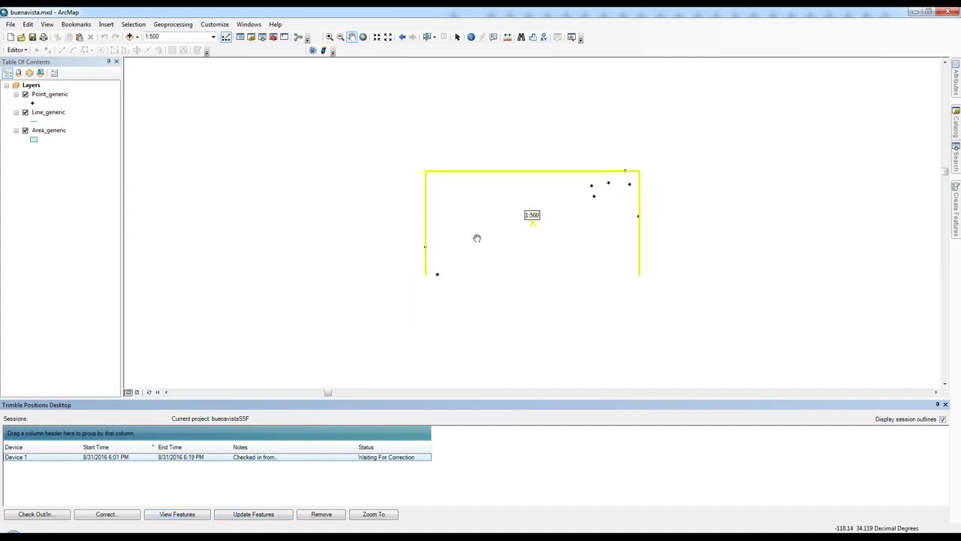
{"action": "scroll", "coordinate": [476, 236], "scroll_direction": "down", "scroll_amount": 1}
{"action": "scroll", "coordinate": [476, 235], "scroll_direction": "up", "scroll_amount": 1}
{"action": "right_click", "coordinate": [228, 459]}
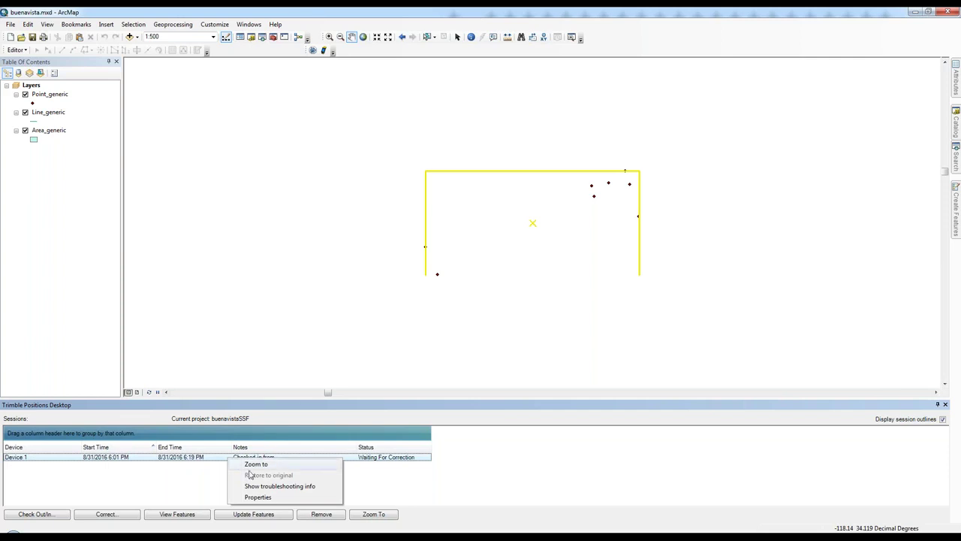
{"action": "left_click", "coordinate": [259, 497]}
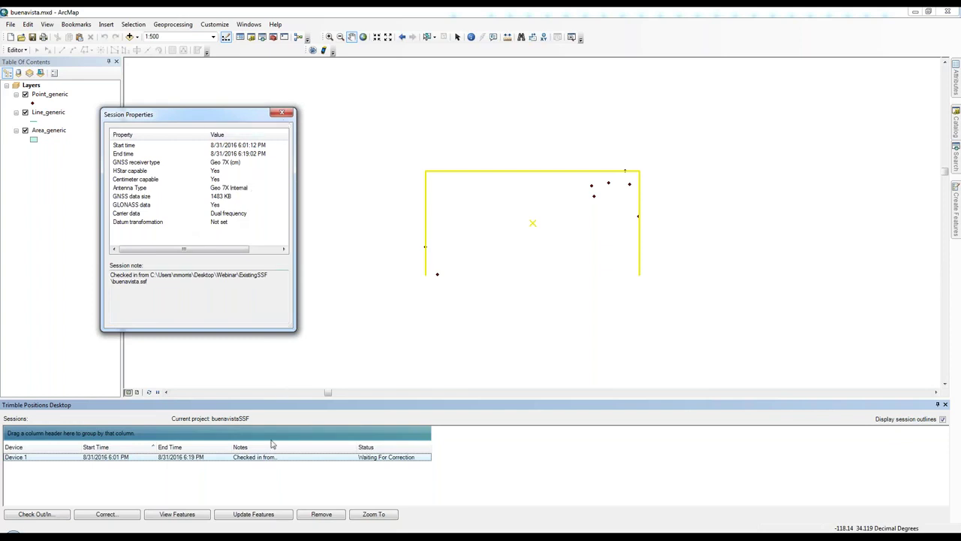
{"action": "left_click", "coordinate": [283, 114]}
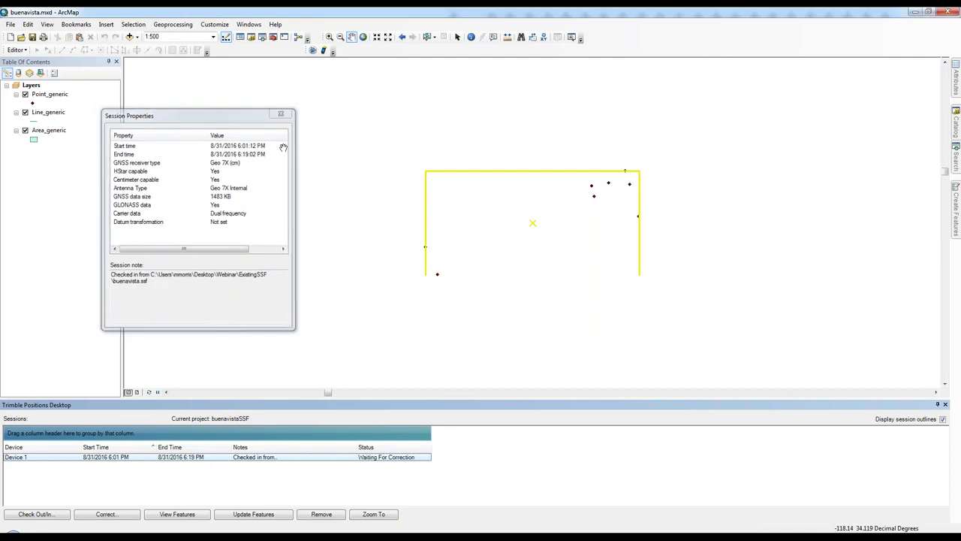
Review the Device 1 session's troubleshooting graph of satellite count and average SNR.
{"action": "right_click", "coordinate": [234, 457]}
{"action": "left_click", "coordinate": [259, 485]}
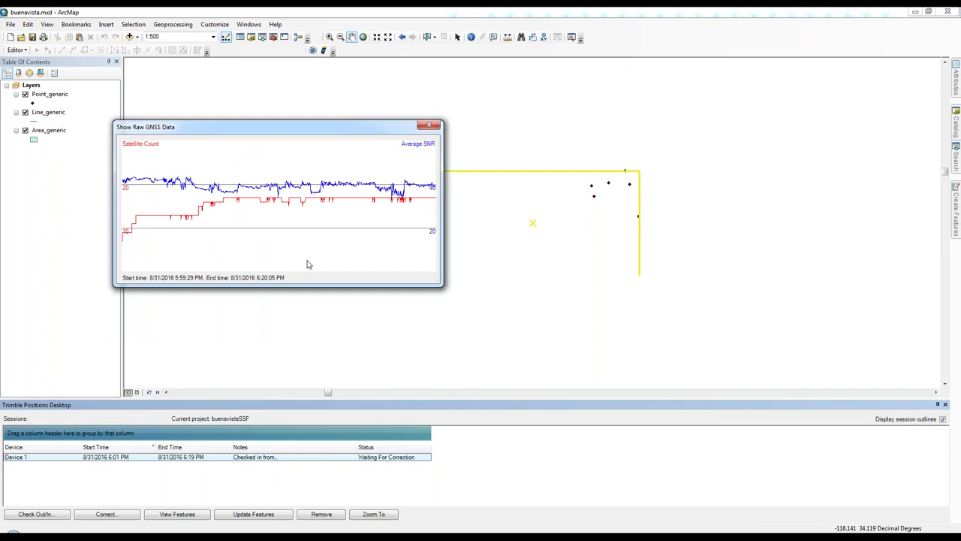
{"action": "left_click", "coordinate": [428, 124]}
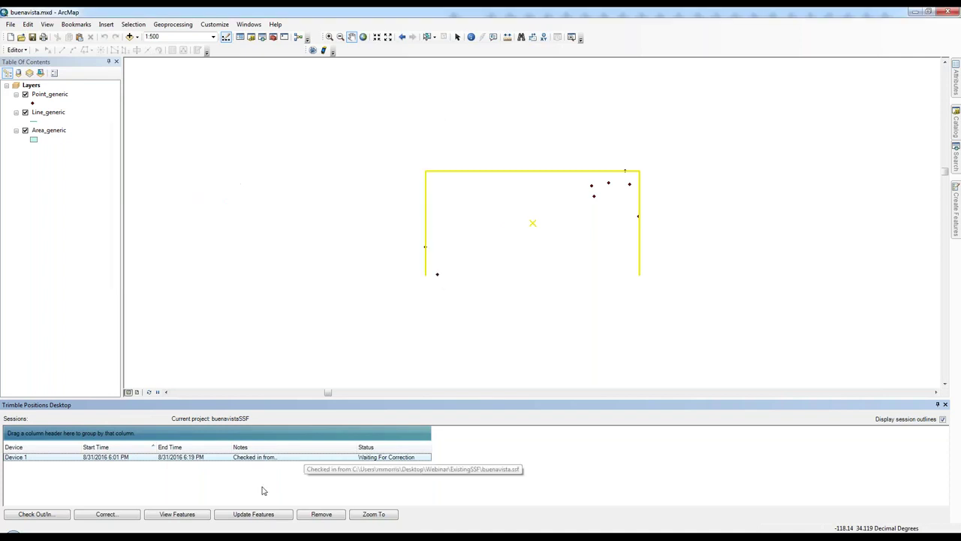
View the session's features and examine the individual positions recorded for Point_generic_OID:2 up close on the map.
{"action": "left_click", "coordinate": [183, 515]}
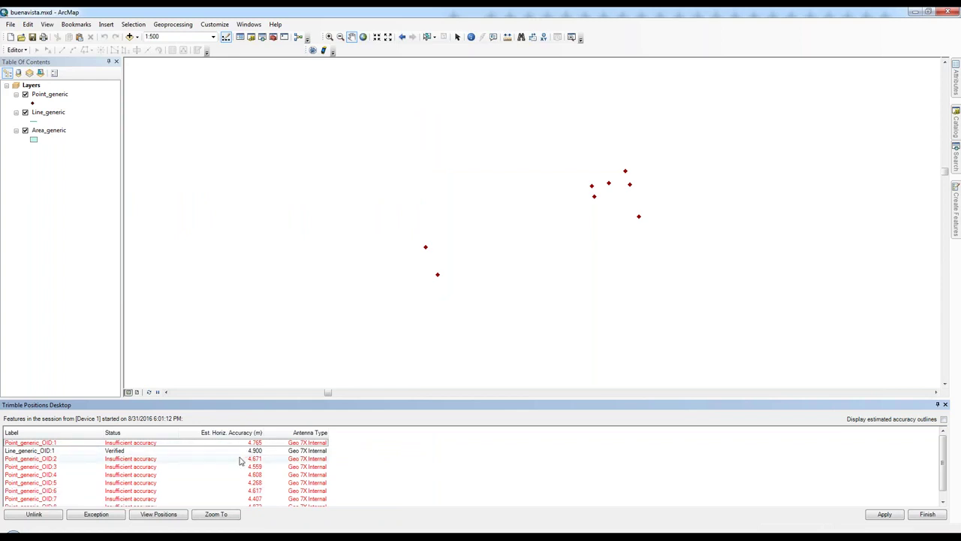
{"action": "left_click", "coordinate": [131, 460]}
{"action": "left_click", "coordinate": [157, 514]}
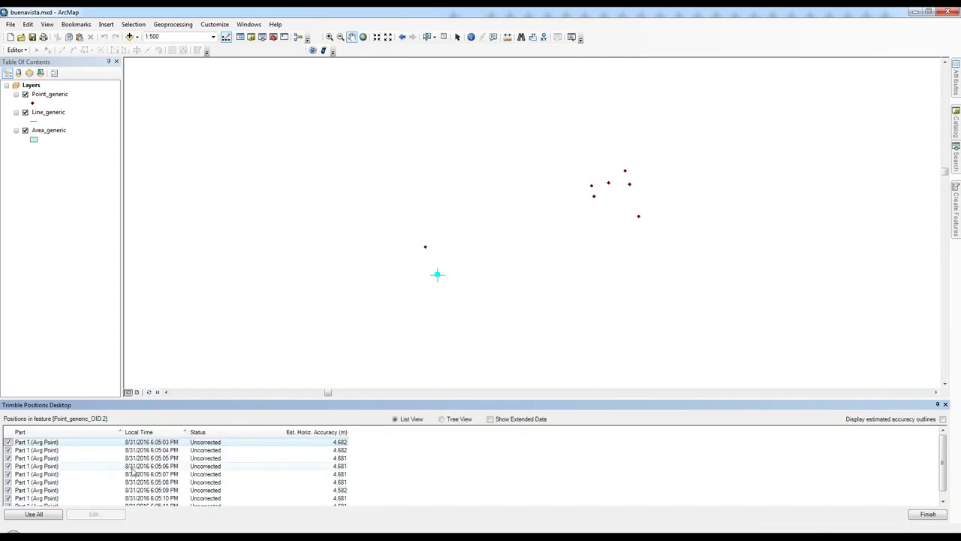
{"action": "left_click", "coordinate": [328, 37]}
{"action": "left_click_drag", "start_coordinate": [425, 264], "coordinate": [462, 302]}
{"action": "left_click_drag", "start_coordinate": [448, 122], "coordinate": [505, 163]}
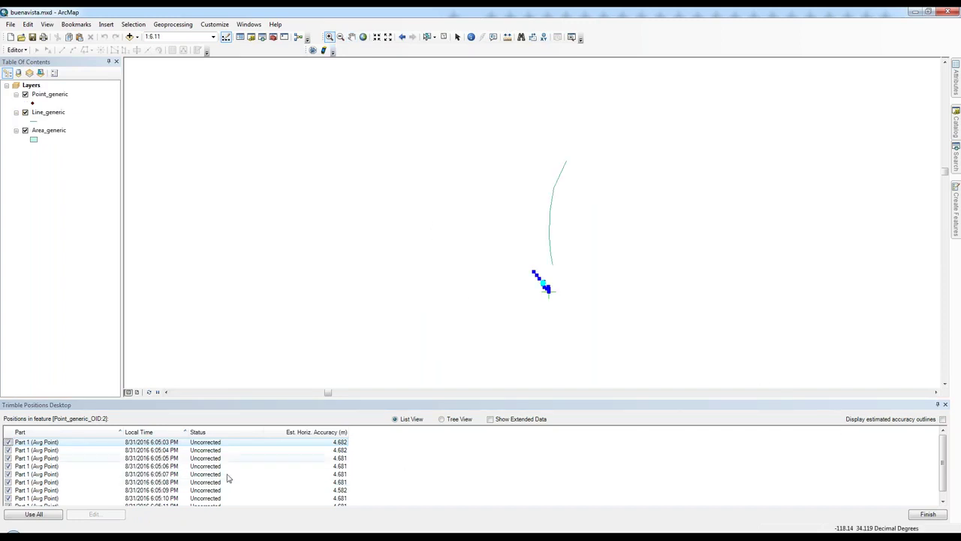
Display the estimated accuracy outlines for the point's positions, check them in tree and list view, and return to the sessions list.
{"action": "left_click", "coordinate": [942, 419]}
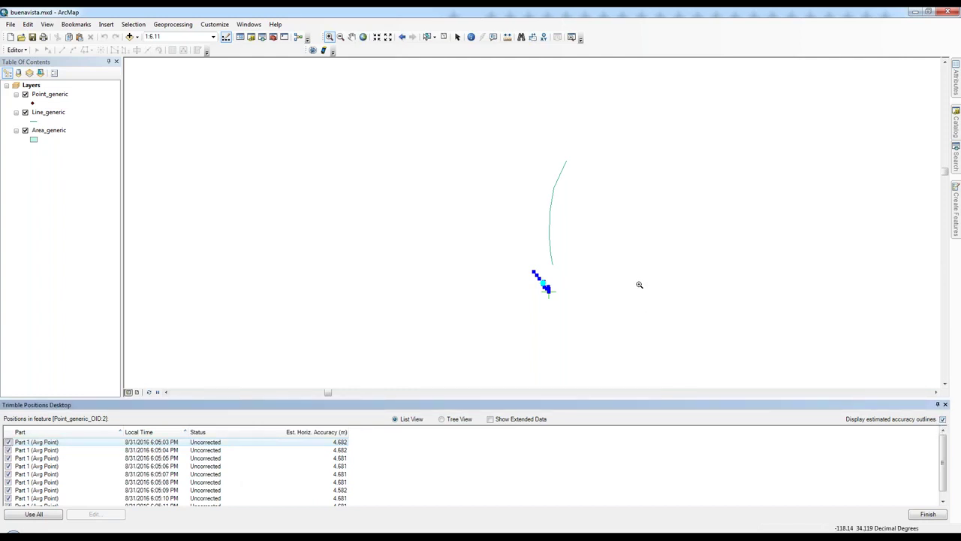
{"action": "scroll", "coordinate": [639, 284], "scroll_direction": "up", "scroll_amount": 5}
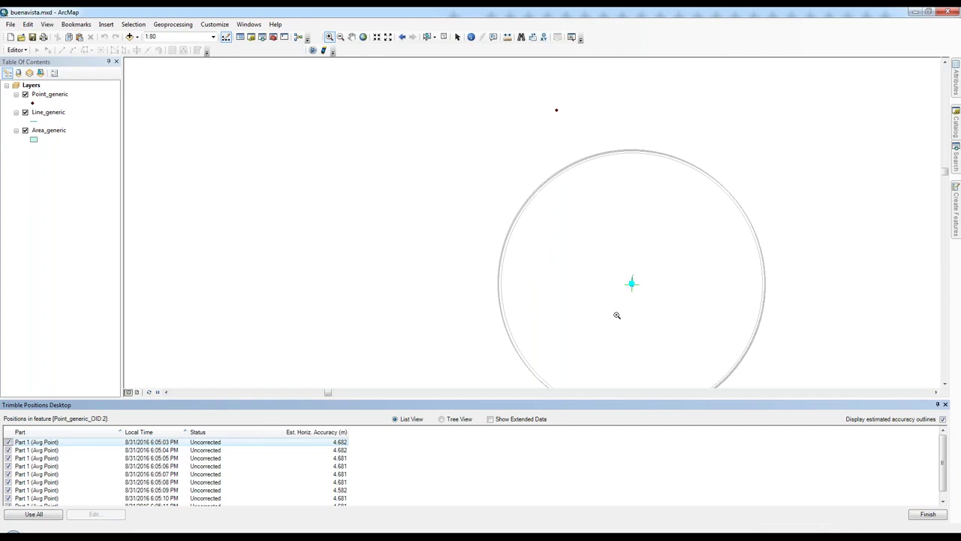
{"action": "left_click", "coordinate": [47, 450]}
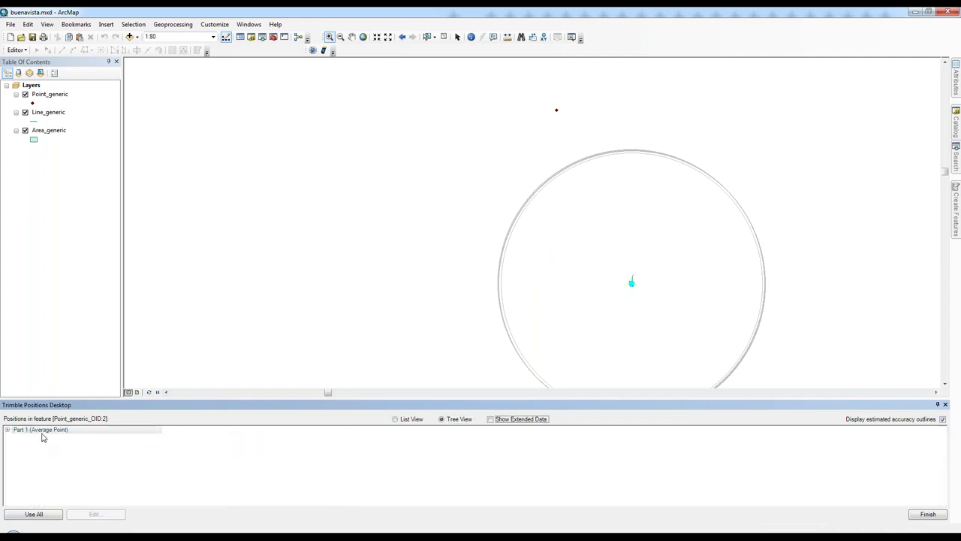
{"action": "left_click", "coordinate": [7, 429]}
{"action": "left_click", "coordinate": [403, 420]}
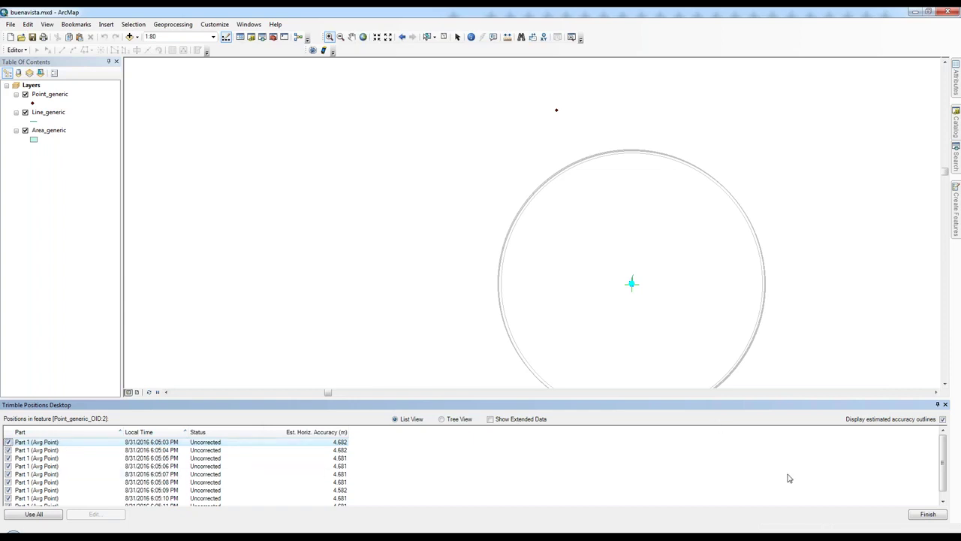
{"action": "left_click", "coordinate": [929, 515]}
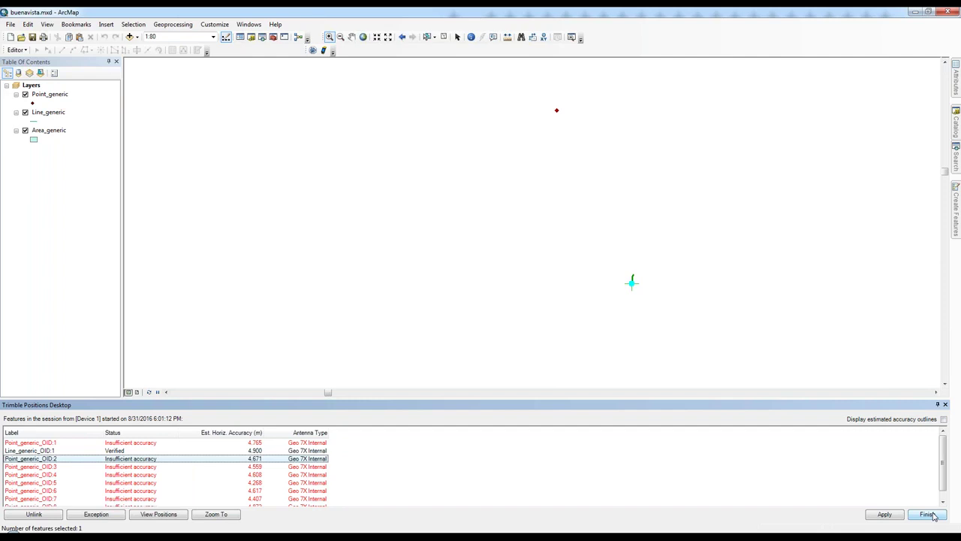
{"action": "left_click", "coordinate": [931, 514]}
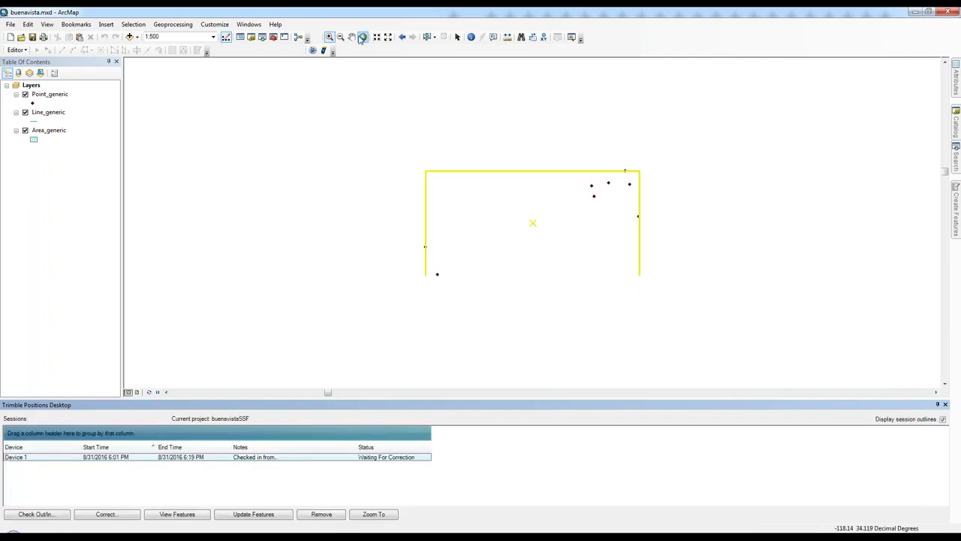
Start a new processing profile in the Trimble Positions administration and name it bv (CORS).
{"action": "left_click", "coordinate": [312, 50]}
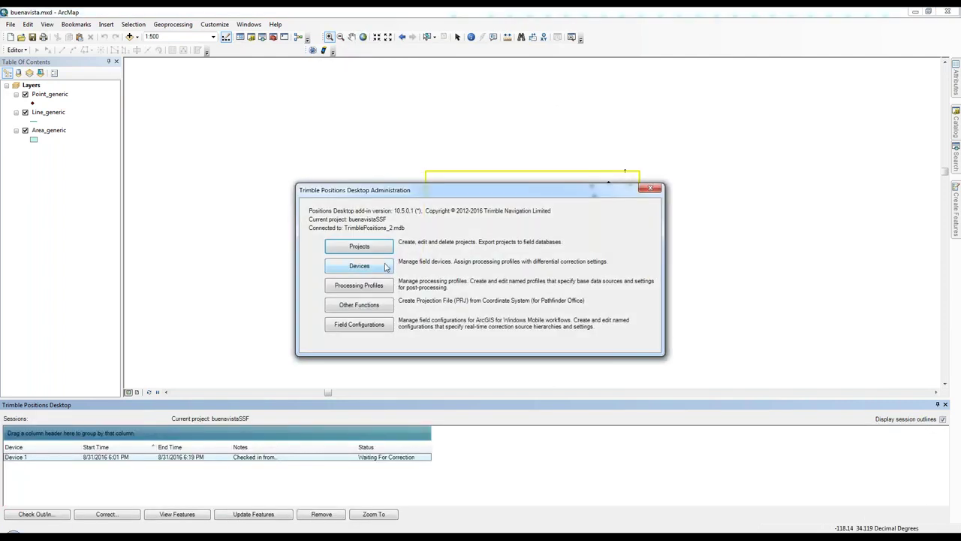
{"action": "left_click", "coordinate": [376, 289]}
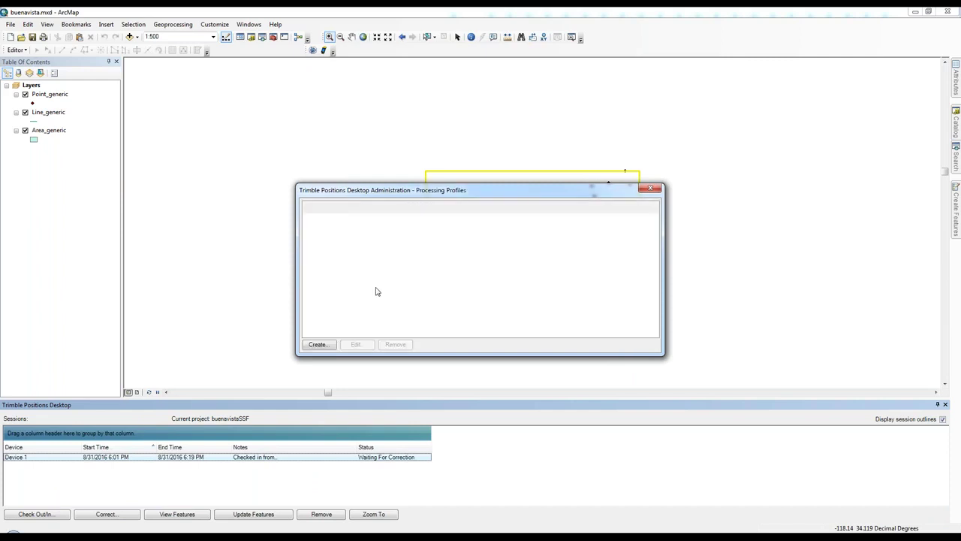
{"action": "left_click", "coordinate": [319, 345]}
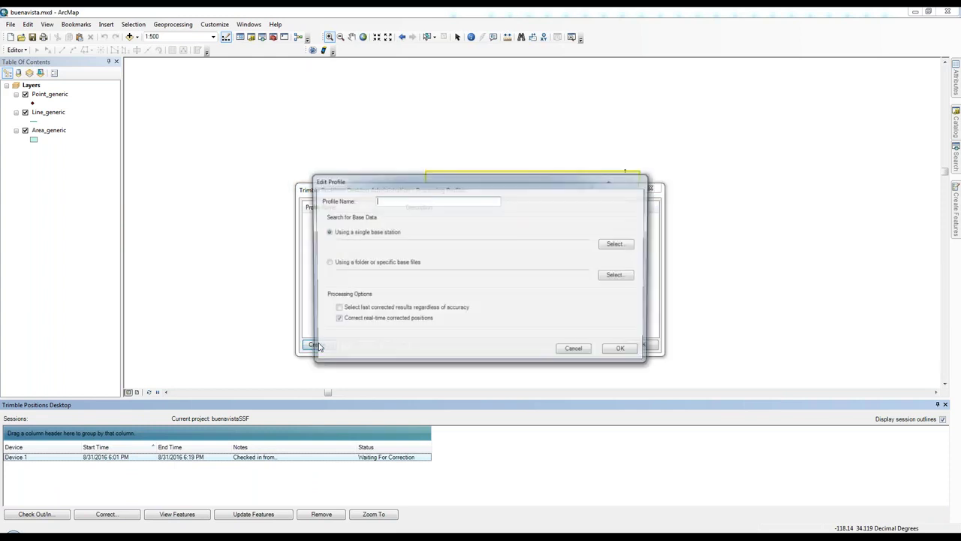
{"action": "type", "text": "bv"}
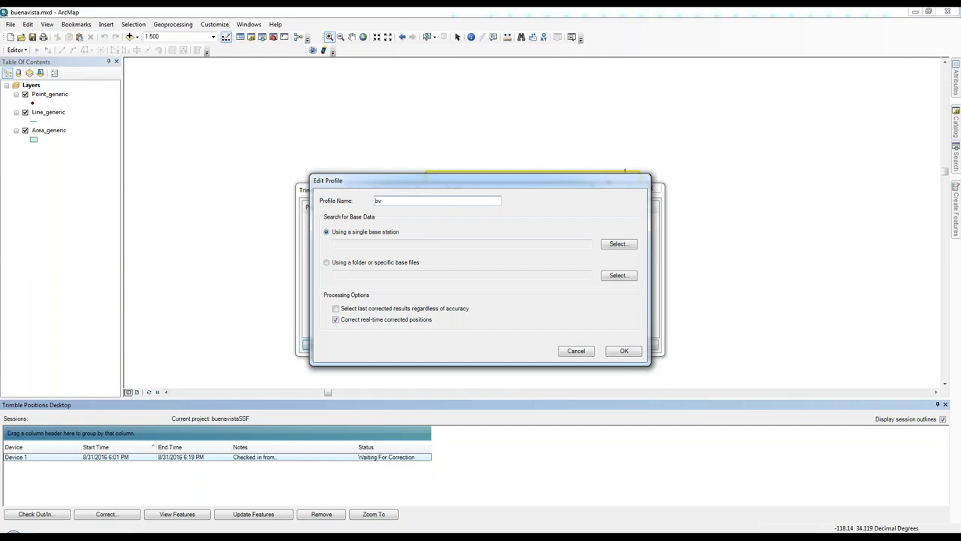
{"action": "key", "text": "BackSpace"}
{"action": "type", "text": "bv (CORS)"}
Use CORS, JPL MESA (JPLM), CALIFORNIA as the profile's single base station, save the profile and close the administration.
{"action": "left_click", "coordinate": [630, 247]}
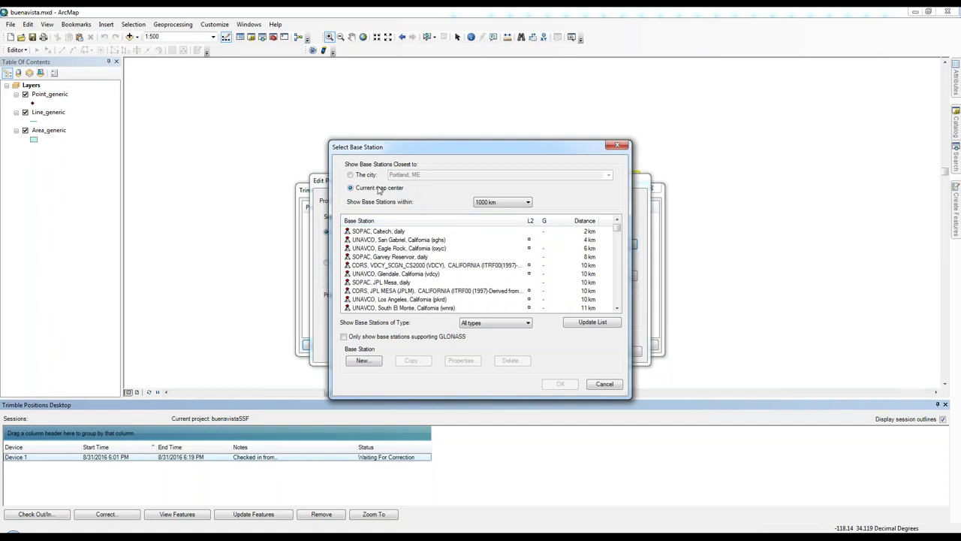
{"action": "left_click", "coordinate": [406, 292]}
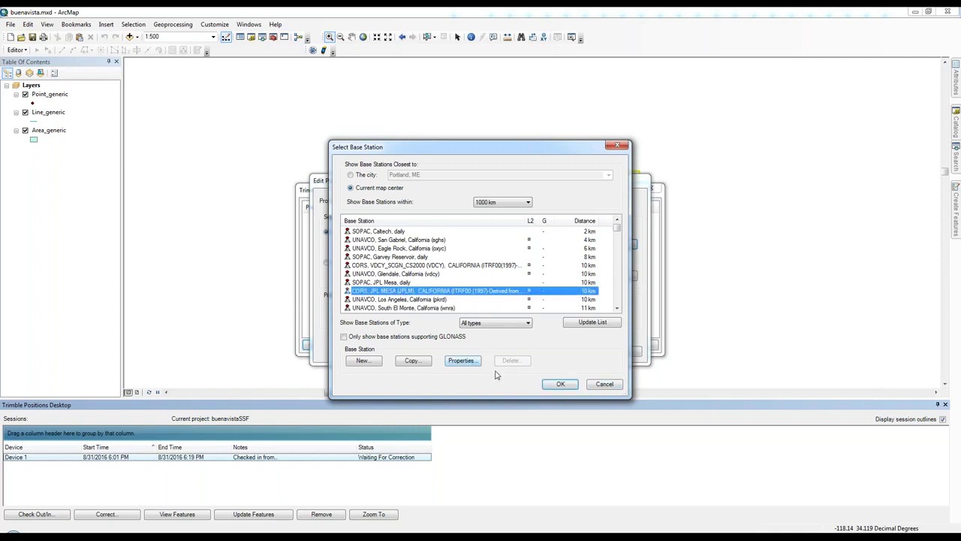
{"action": "left_click", "coordinate": [560, 384]}
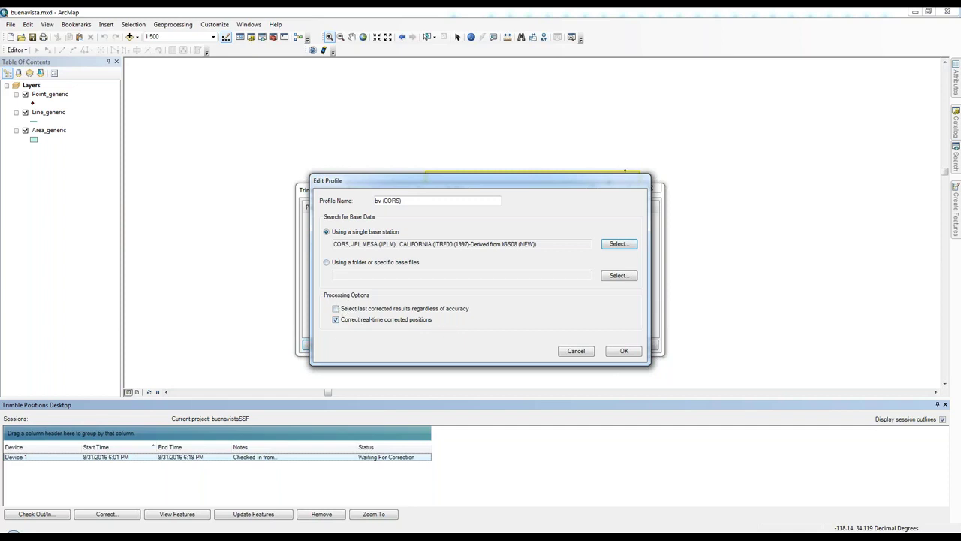
{"action": "left_click", "coordinate": [624, 351]}
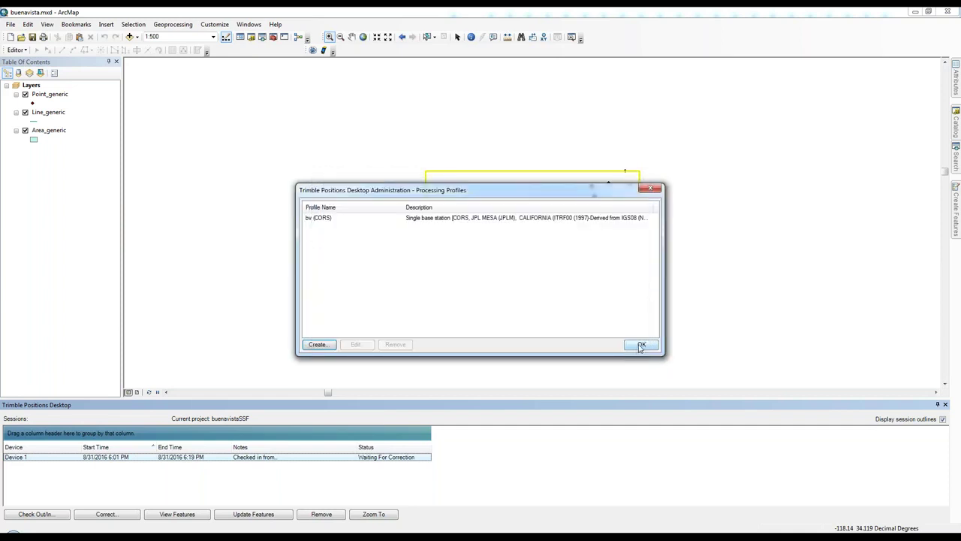
{"action": "left_click", "coordinate": [640, 347]}
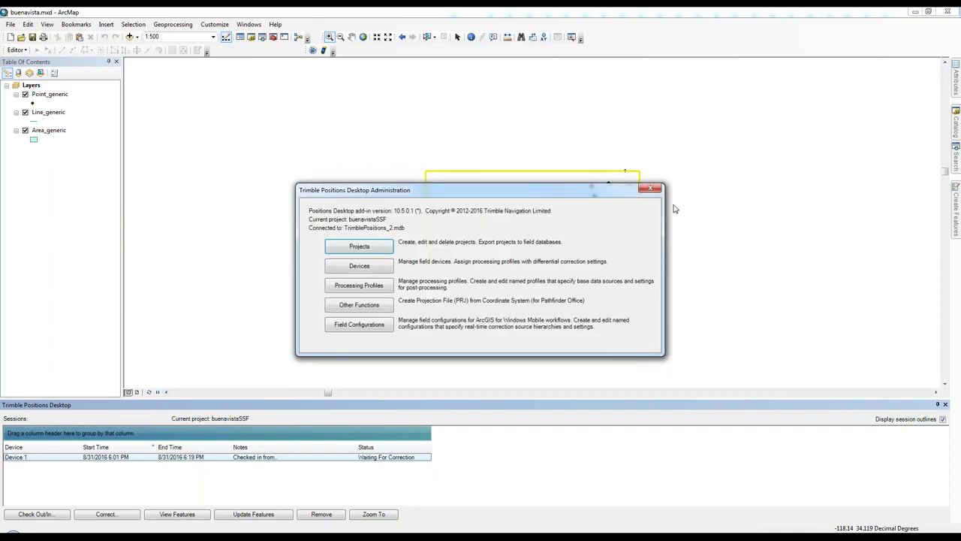
{"action": "left_click", "coordinate": [650, 188]}
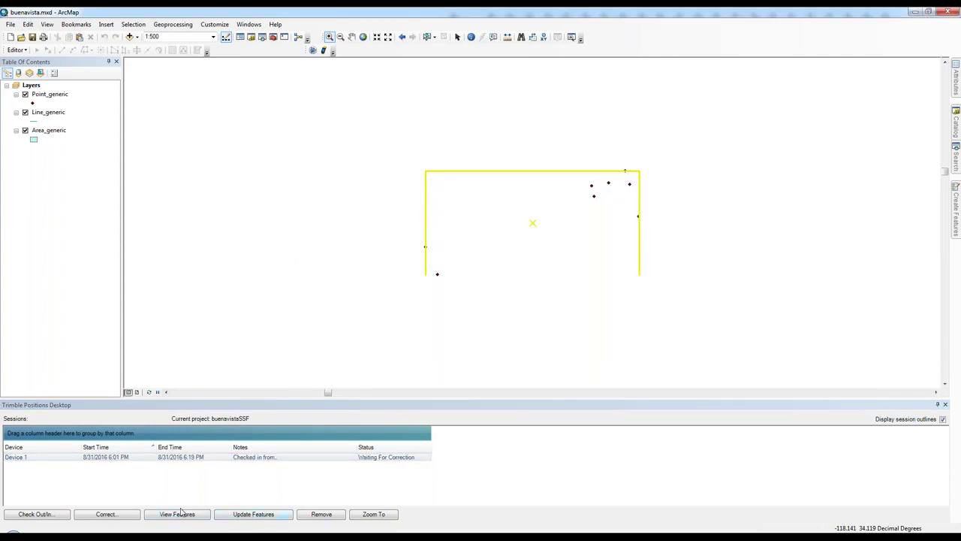
Differentially correct the Device 1 session with the bv (CORS) processing profile.
{"action": "left_click", "coordinate": [105, 514]}
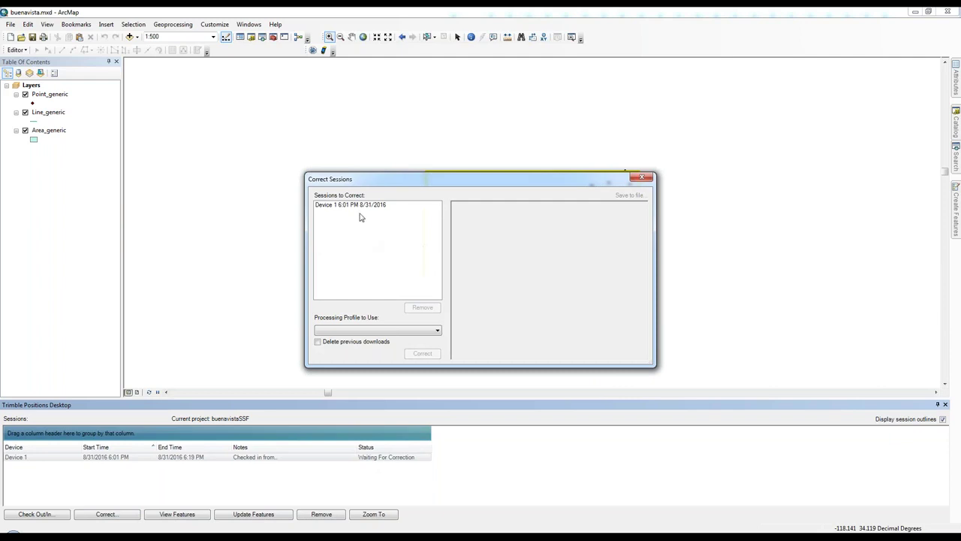
{"action": "left_click", "coordinate": [386, 331]}
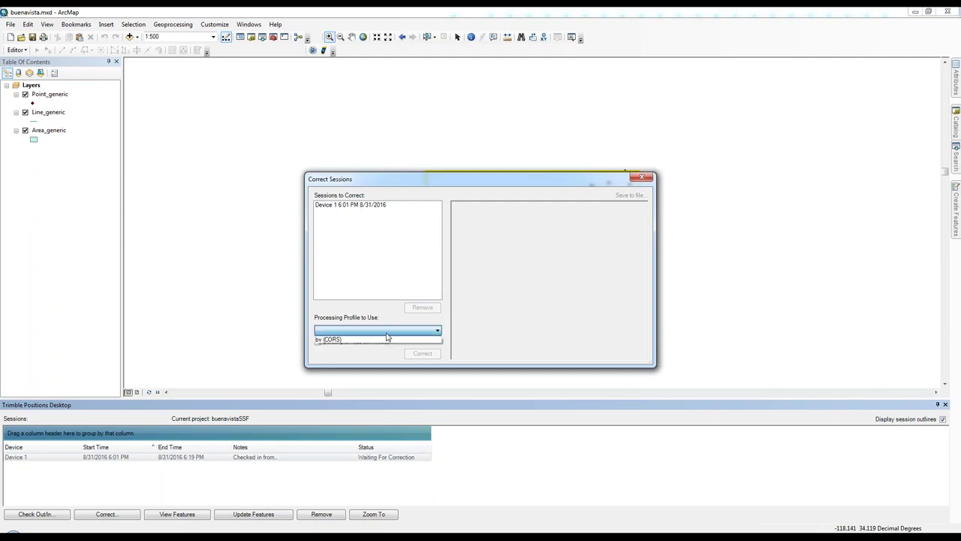
{"action": "left_click", "coordinate": [338, 339]}
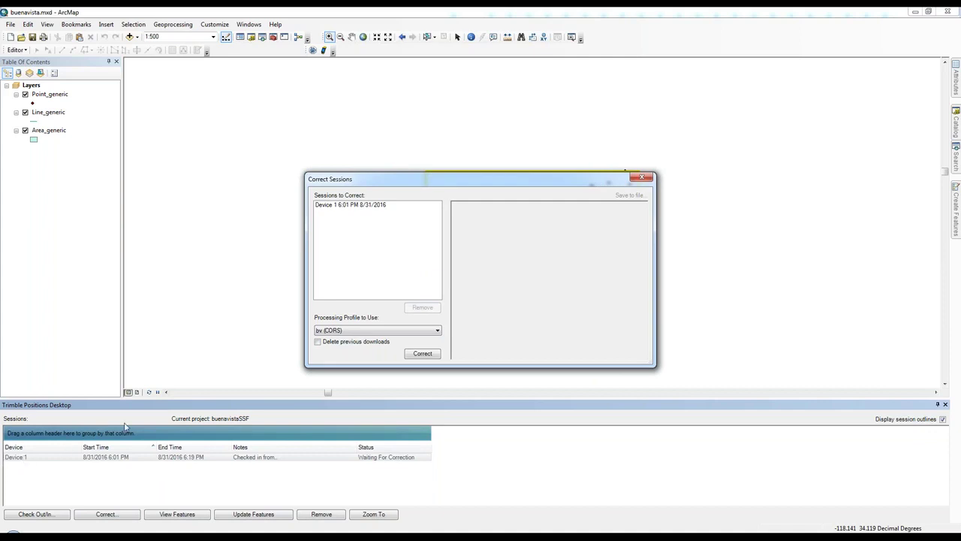
{"action": "left_click", "coordinate": [333, 331]}
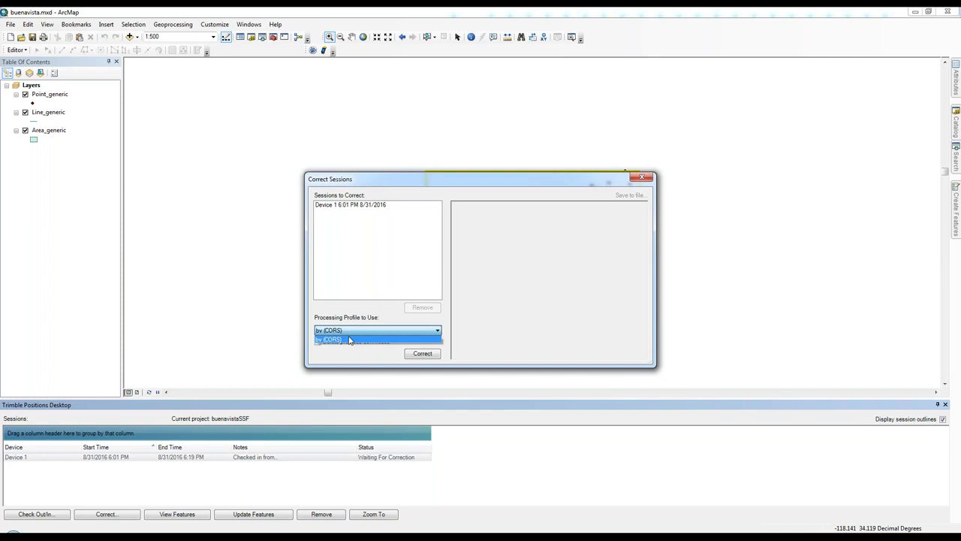
{"action": "left_click", "coordinate": [348, 339]}
{"action": "left_click", "coordinate": [417, 354]}
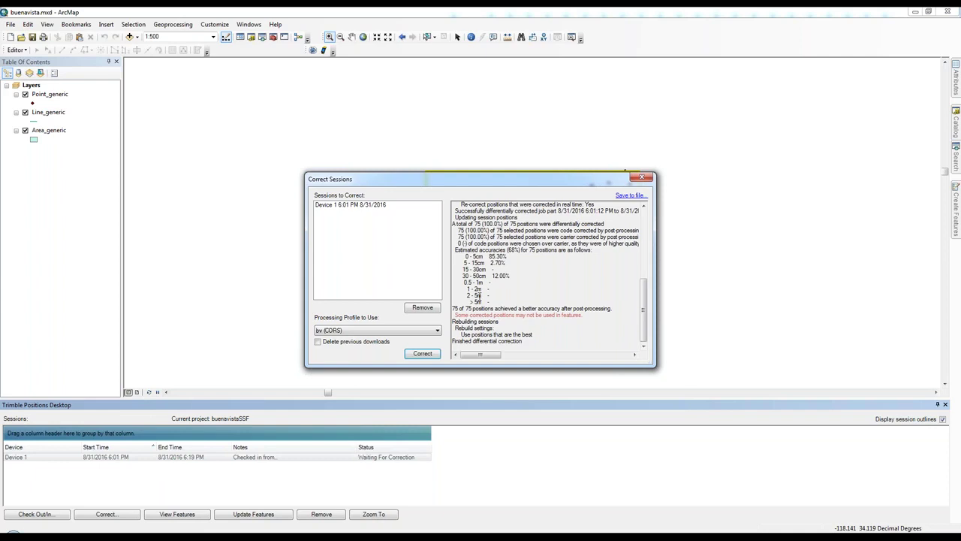
Close the correction report and list the Device 1 session's features sorted by estimated horizontal accuracy, largest value first.
{"action": "left_click", "coordinate": [644, 178]}
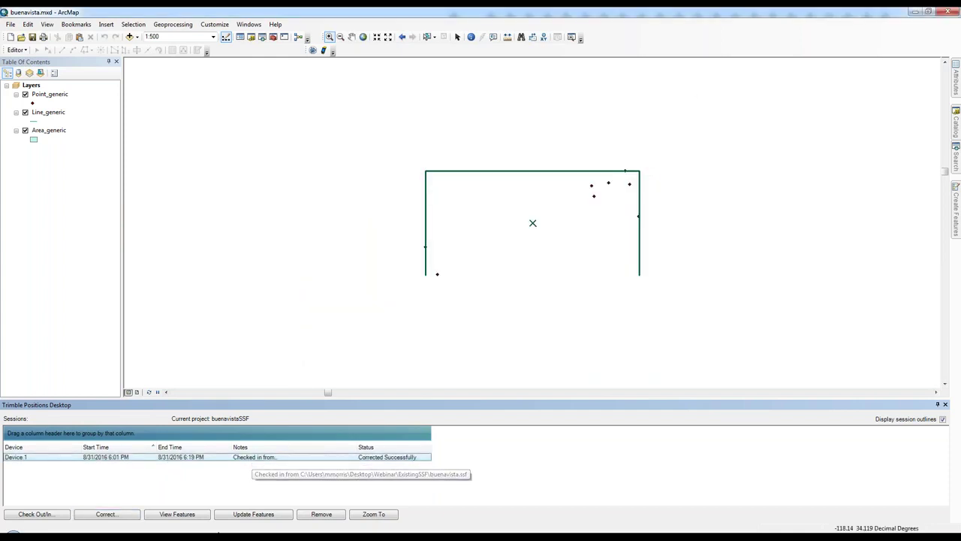
{"action": "left_click", "coordinate": [182, 518]}
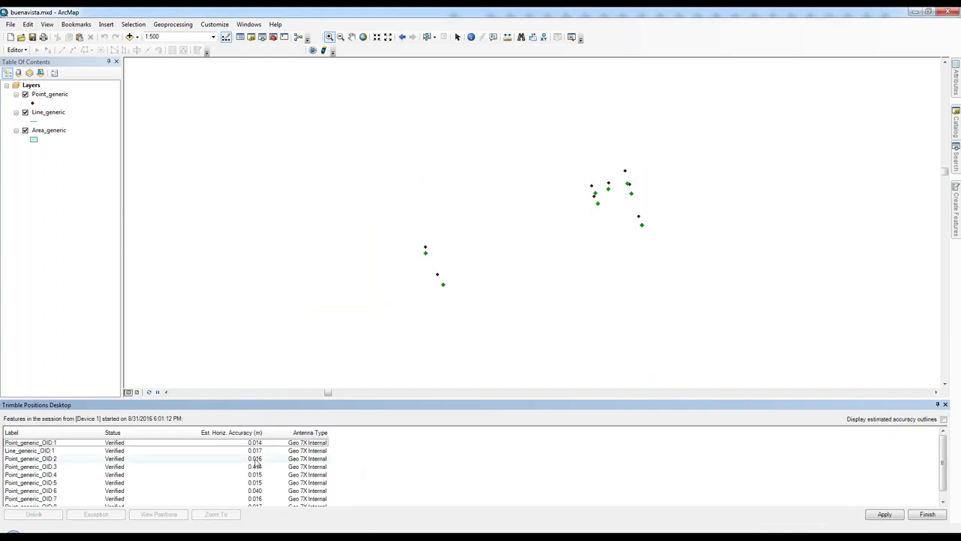
{"action": "left_click", "coordinate": [242, 434]}
{"action": "left_click", "coordinate": [241, 433]}
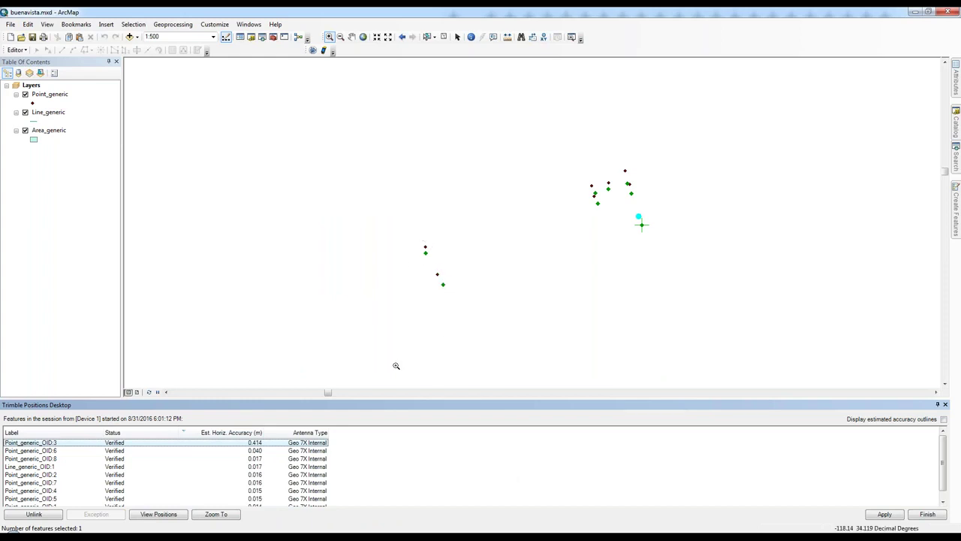
Locate individual features on the map from the feature list, and open the positions of Point_generic_OID:3.
{"action": "left_click", "coordinate": [225, 457]}
{"action": "left_click", "coordinate": [233, 482]}
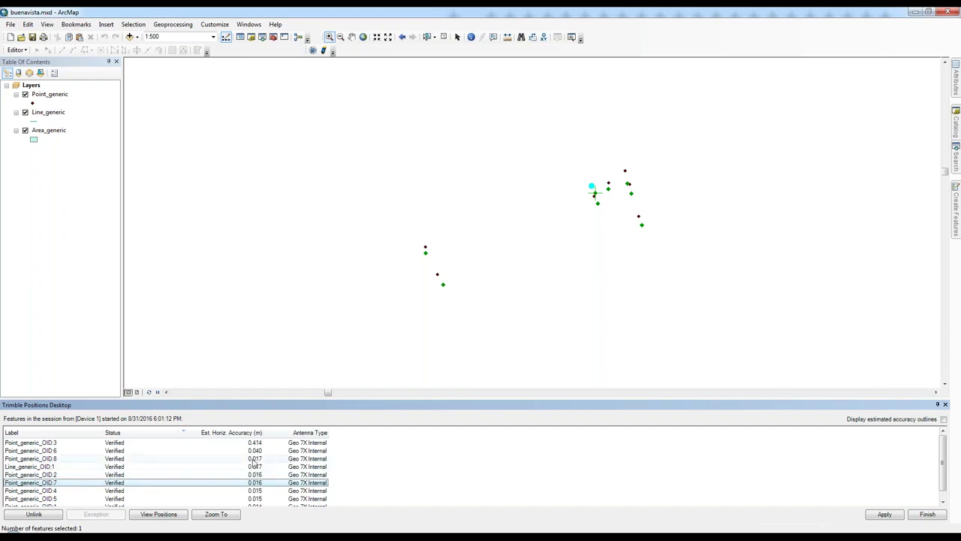
{"action": "left_click", "coordinate": [222, 443]}
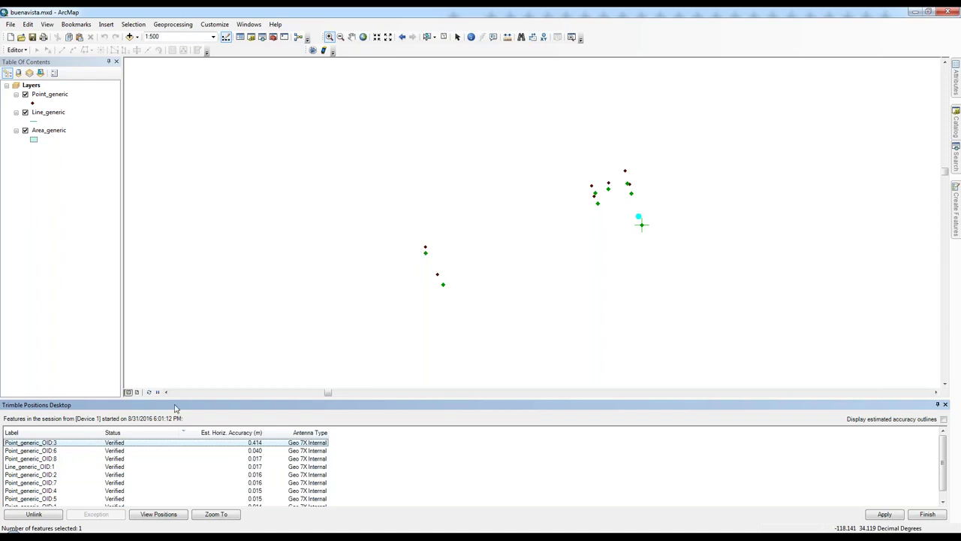
{"action": "left_click", "coordinate": [162, 518]}
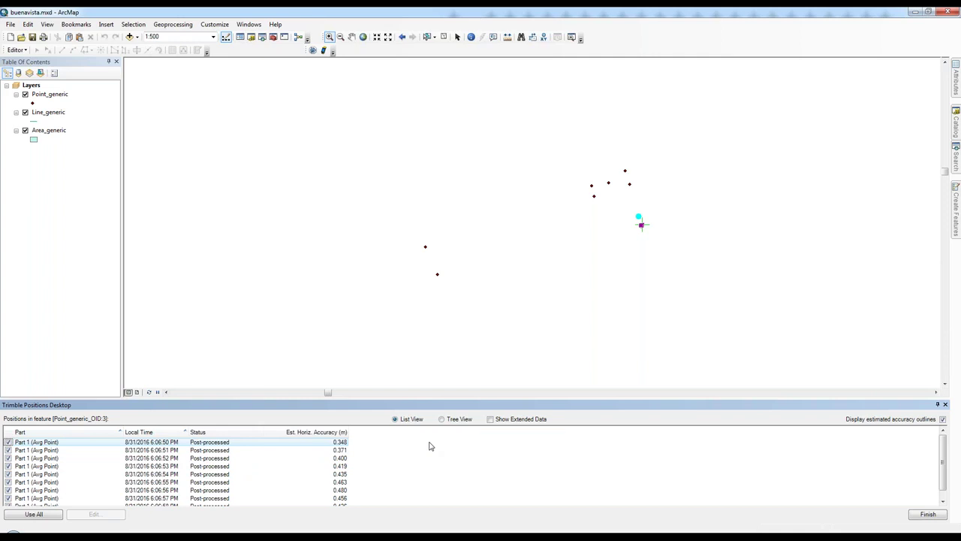
Show the extended data for the positions, widen the Satellites column to read it fully, check the export option, and hide the extended data.
{"action": "left_click", "coordinate": [490, 419]}
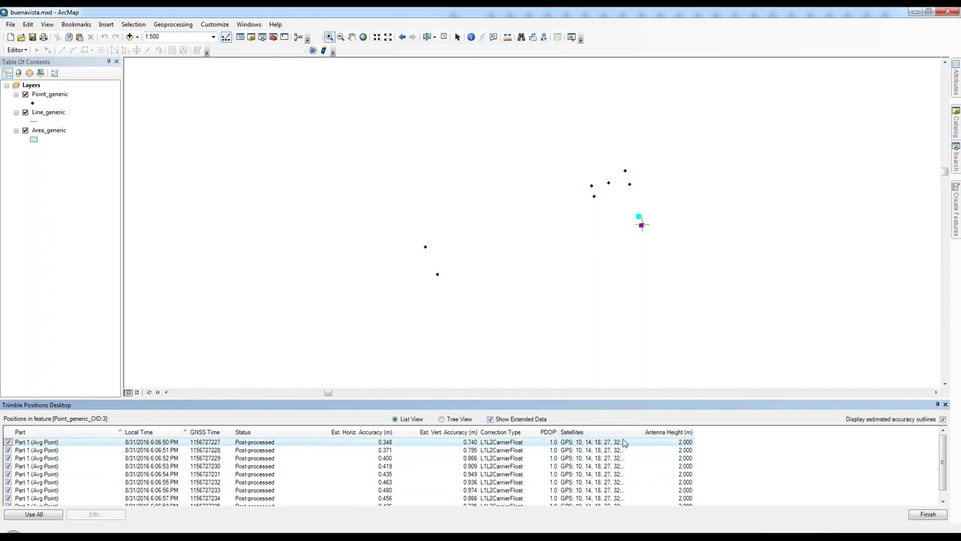
{"action": "left_click_drag", "start_coordinate": [634, 433], "coordinate": [727, 436]}
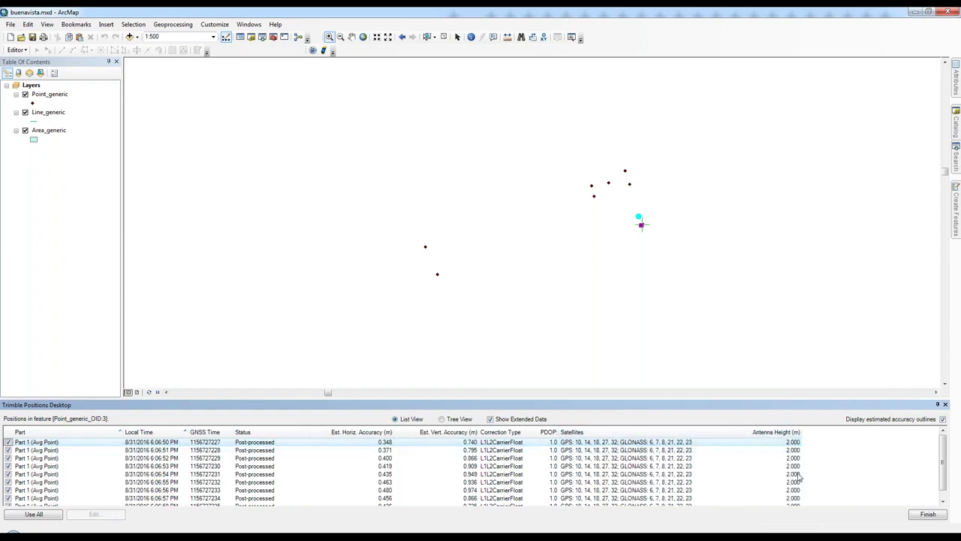
{"action": "right_click", "coordinate": [628, 454]}
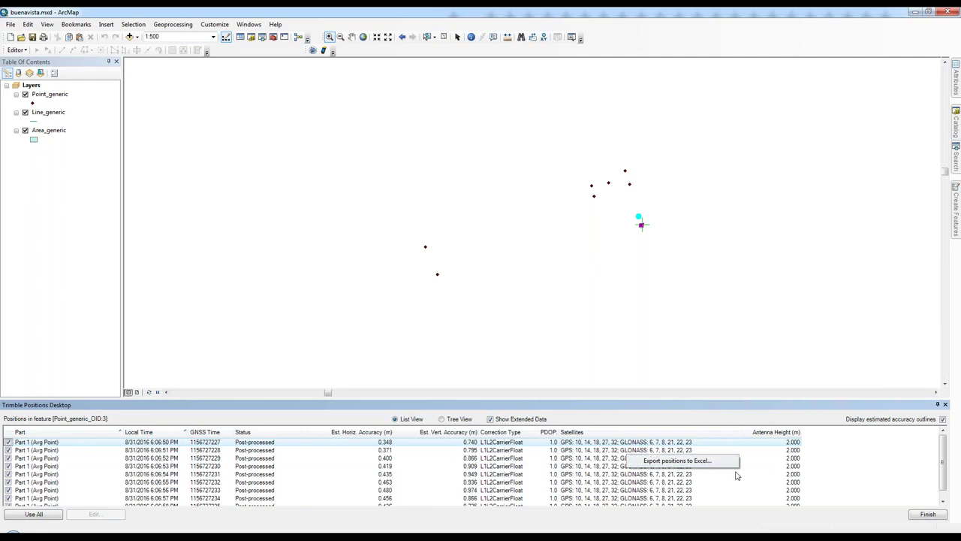
{"action": "left_click", "coordinate": [491, 420]}
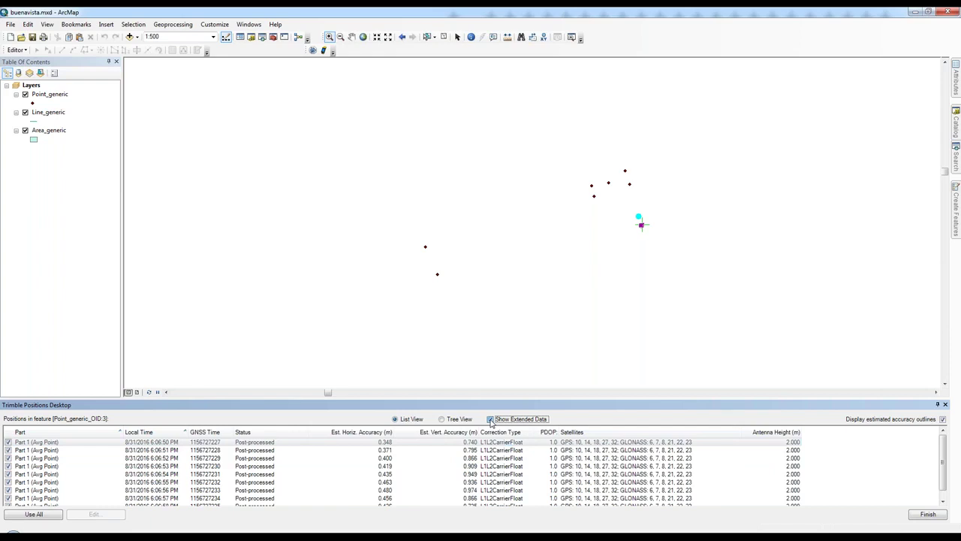
{"action": "left_click", "coordinate": [491, 420]}
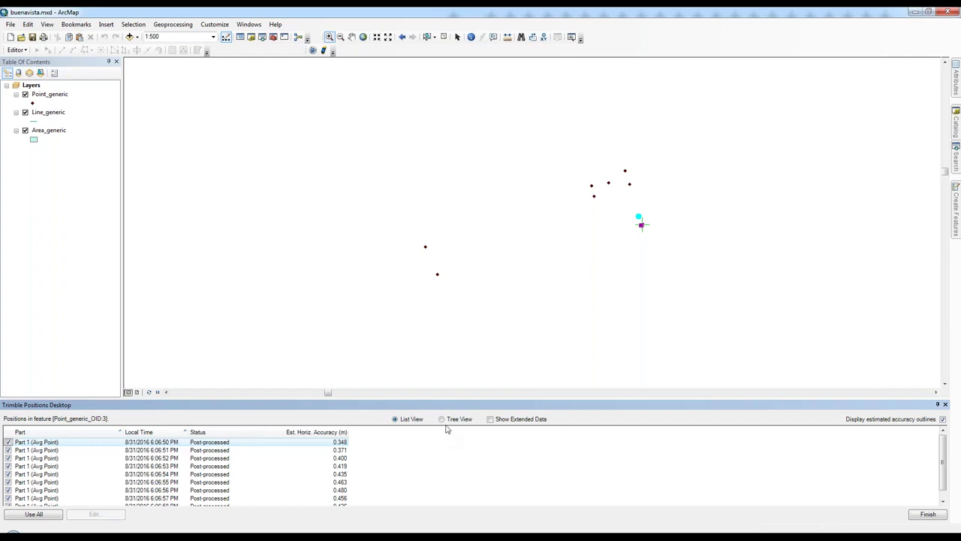
Inspect the Part 1 (Average Point) positions in tree view and return to the sessions list.
{"action": "left_click", "coordinate": [441, 418]}
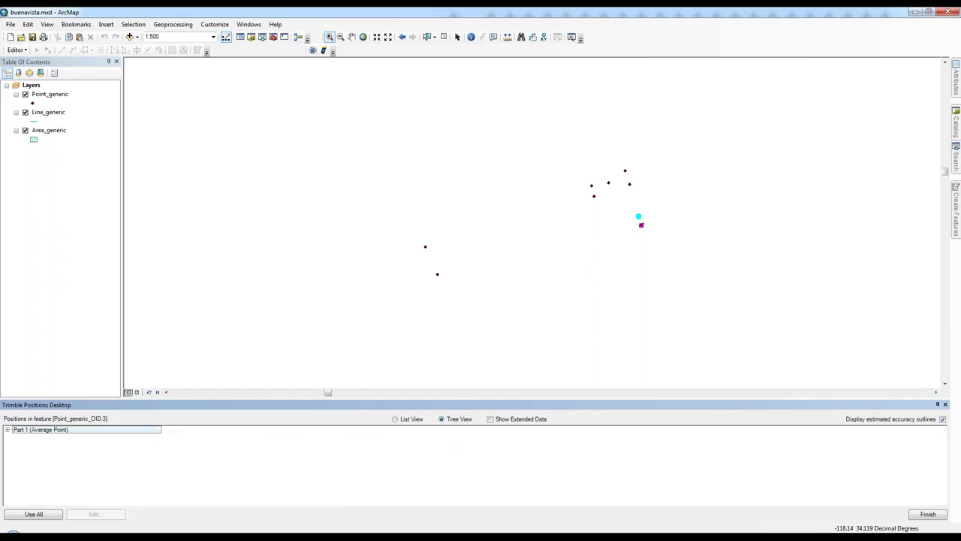
{"action": "left_click", "coordinate": [7, 429]}
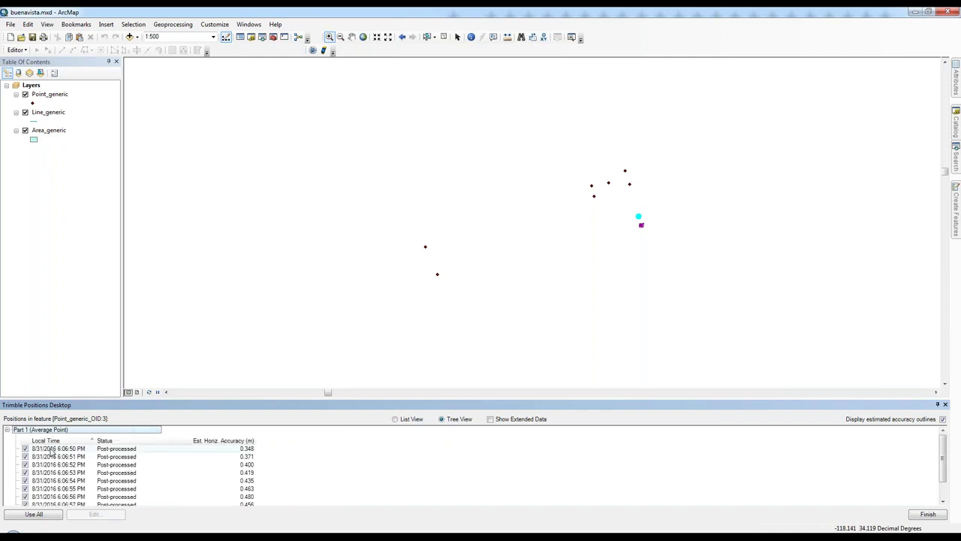
{"action": "left_click", "coordinate": [7, 429]}
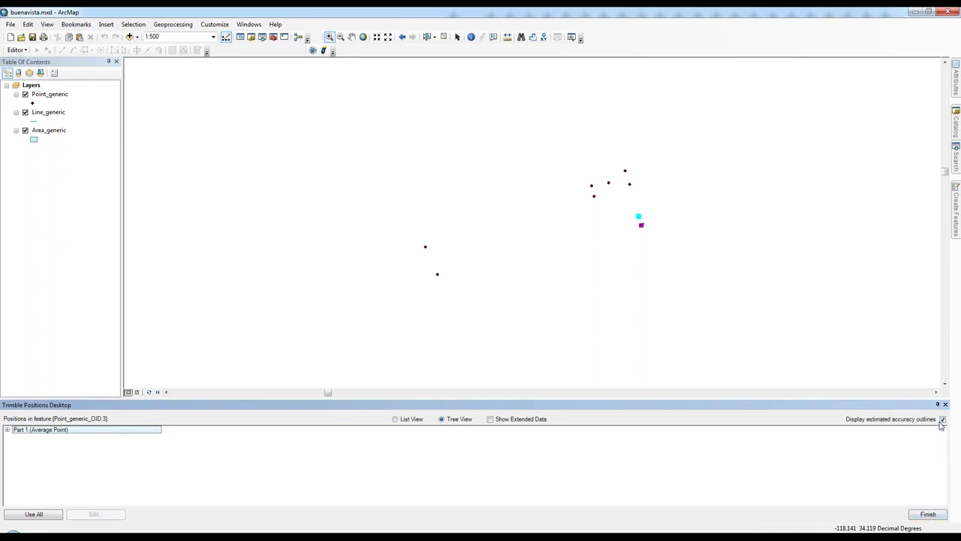
{"action": "left_click", "coordinate": [928, 515]}
{"action": "left_click", "coordinate": [928, 514]}
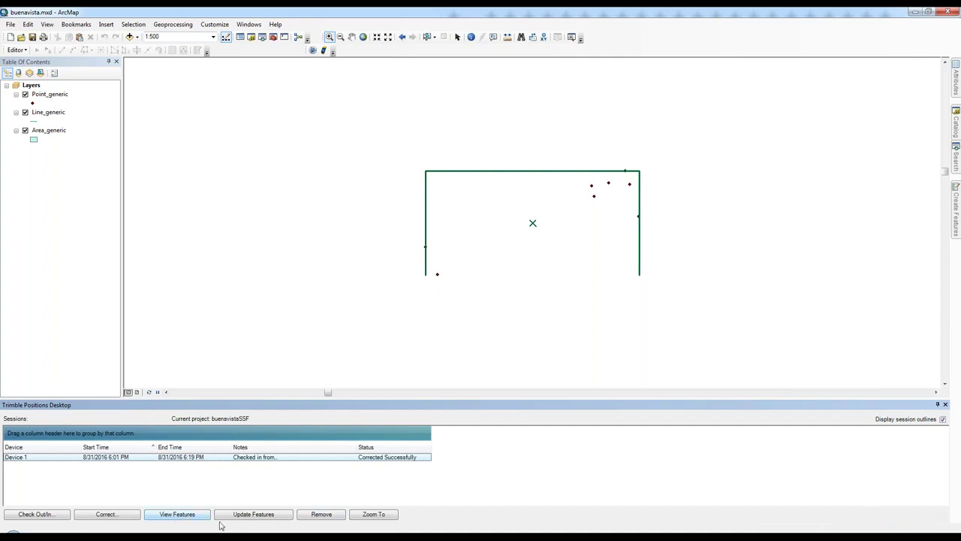
Update the GIS features with the corrected positions from the Device 1 session and dismiss the completion message.
{"action": "left_click", "coordinate": [252, 516]}
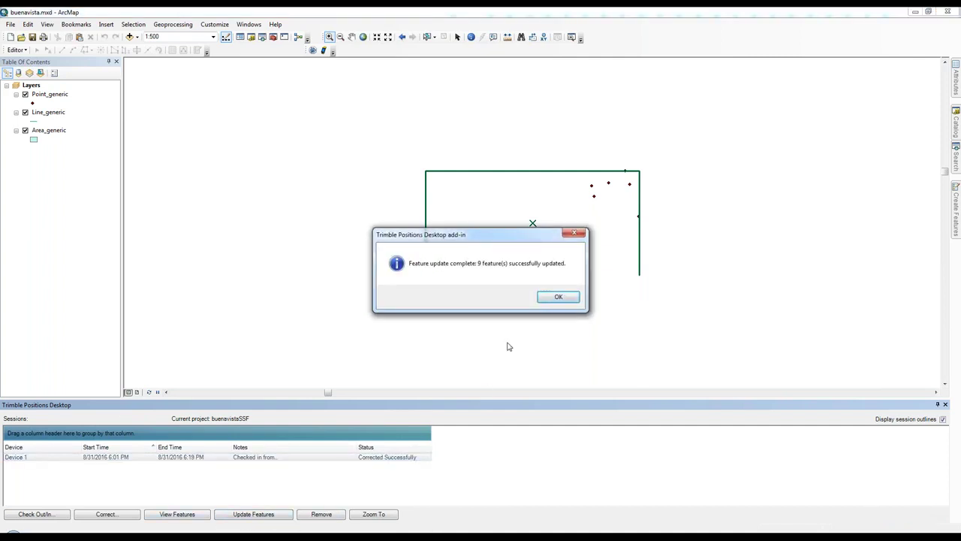
{"action": "left_click", "coordinate": [563, 297]}
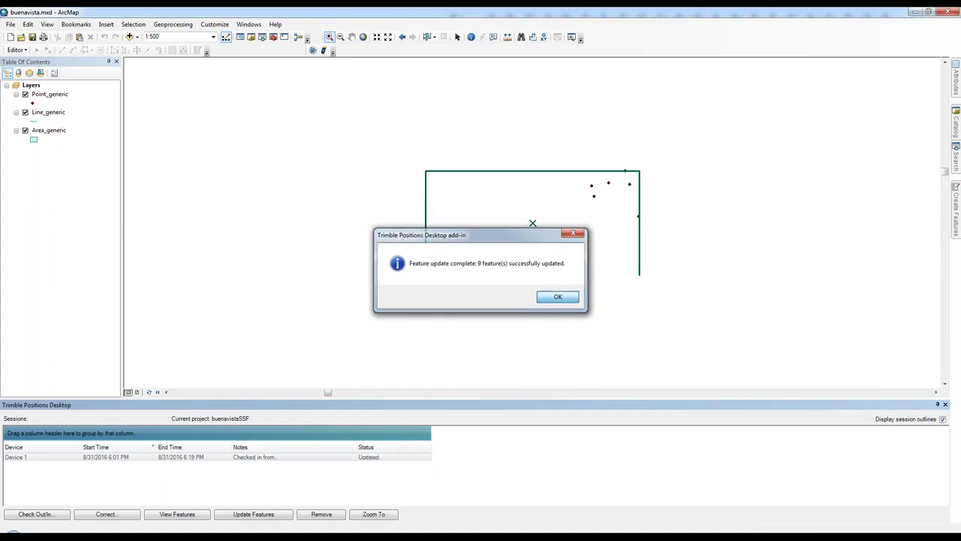
{"action": "left_click", "coordinate": [558, 297]}
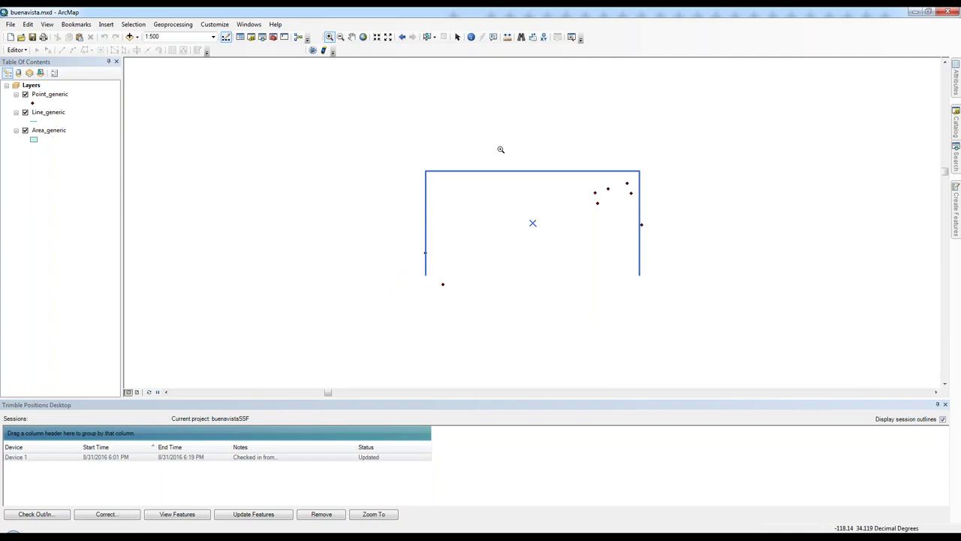
Review the accuracy, height, project and session fields in the Point_generic attribute table, and close the table.
{"action": "right_click", "coordinate": [48, 95]}
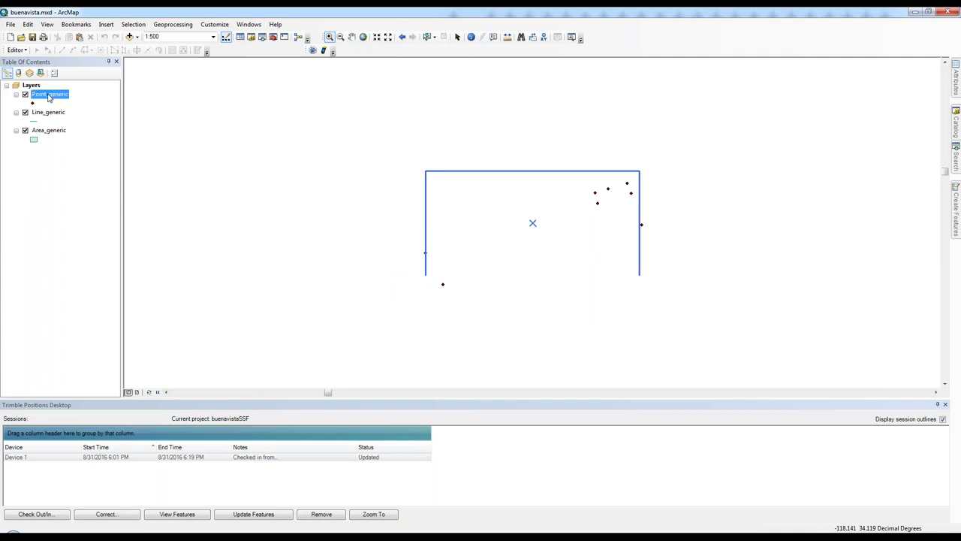
{"action": "left_click", "coordinate": [87, 125]}
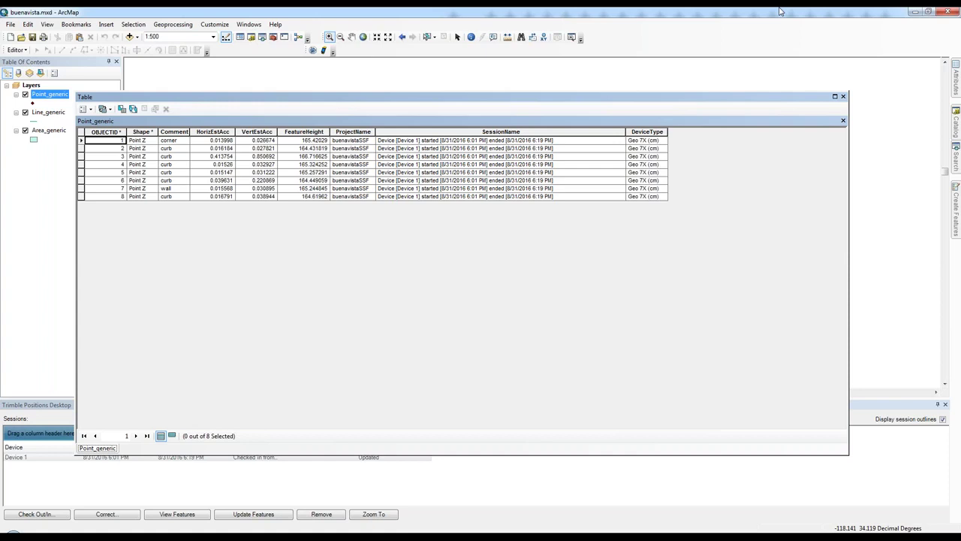
{"action": "left_click", "coordinate": [844, 98]}
Review the buenavistaSSF project's accuracy reporting and feature height settings, leave without changes and close the administration.
{"action": "left_click", "coordinate": [313, 50]}
{"action": "left_click", "coordinate": [391, 251]}
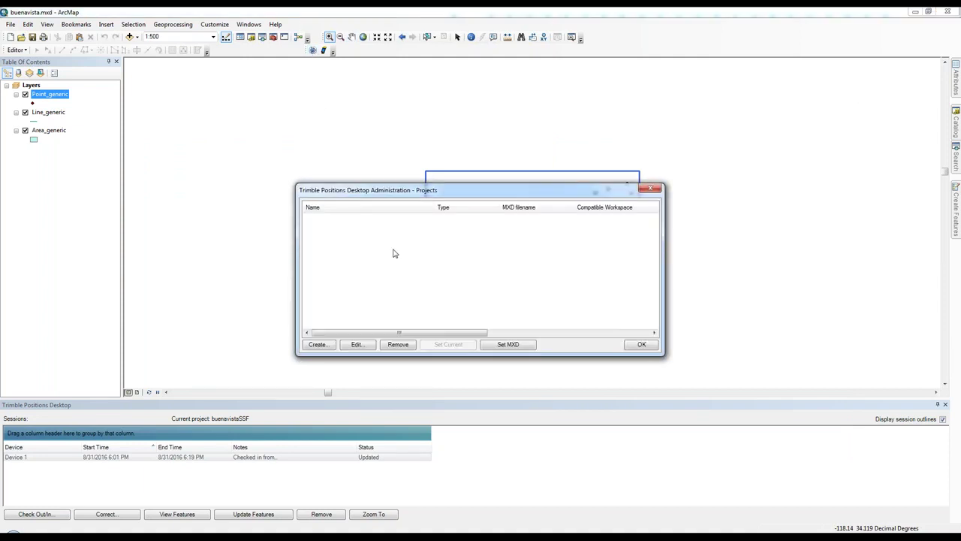
{"action": "left_click", "coordinate": [352, 350]}
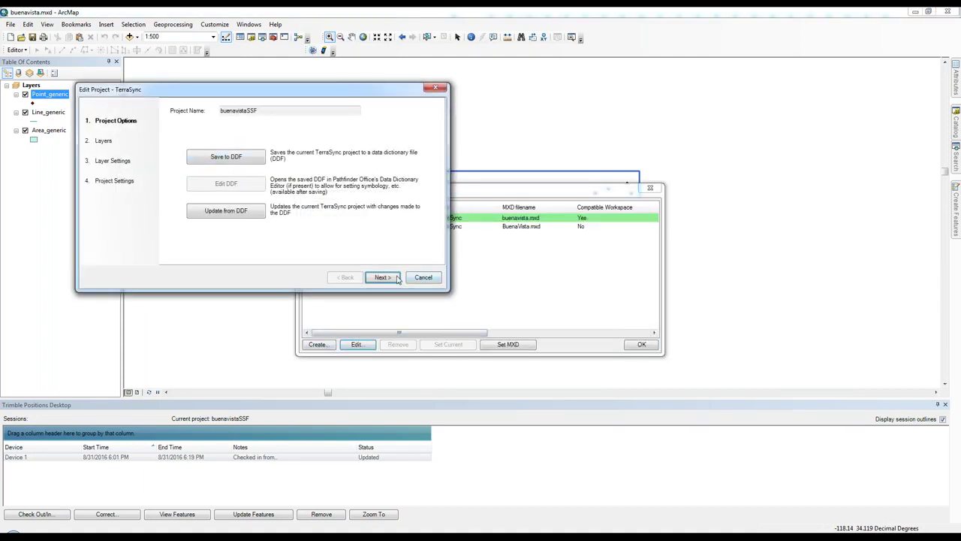
{"action": "left_click", "coordinate": [382, 277]}
{"action": "left_click", "coordinate": [382, 277]}
{"action": "left_click", "coordinate": [382, 277]}
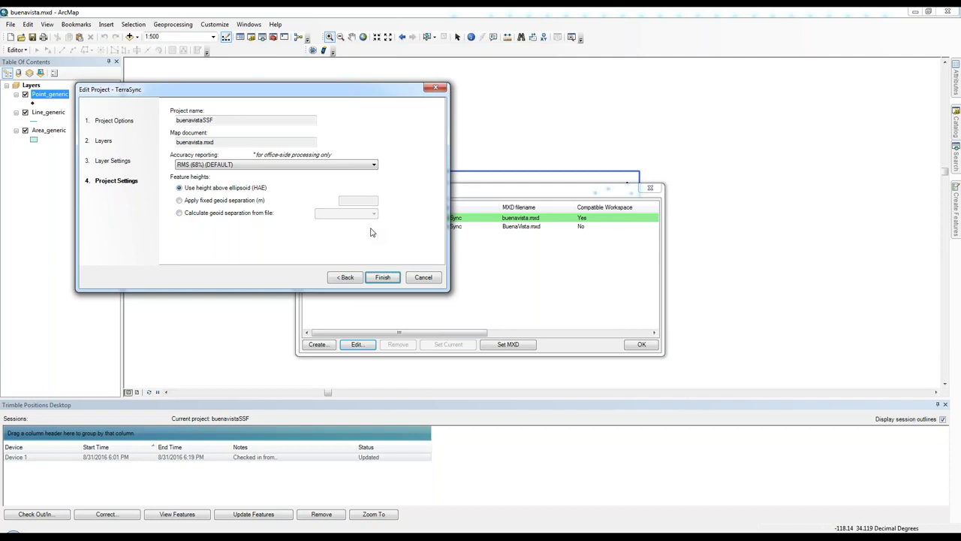
{"action": "left_click", "coordinate": [422, 277]}
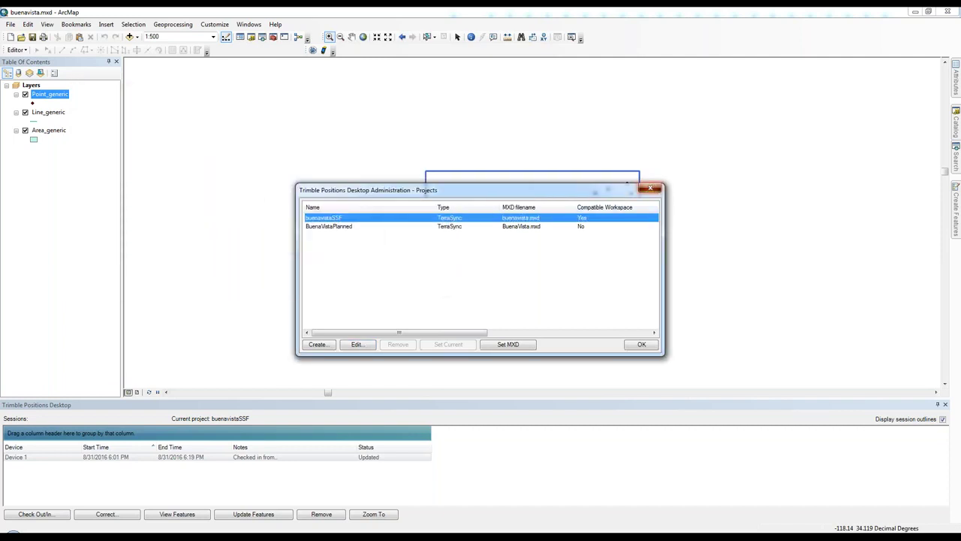
{"action": "left_click", "coordinate": [653, 189]}
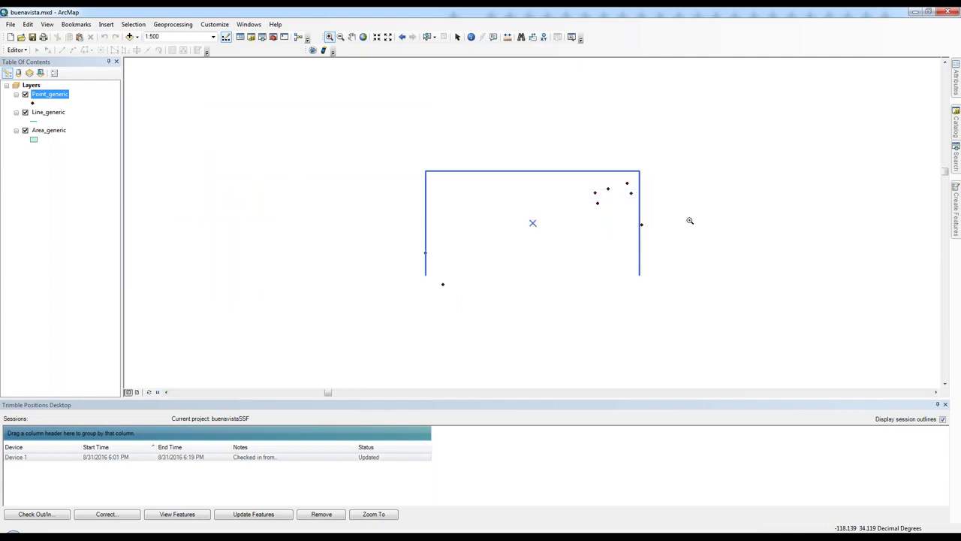
Switch to the webinar presentation in Chrome and advance to the New Functionality Highlights slide.
{"action": "mouse_move", "coordinate": [91, 536]}
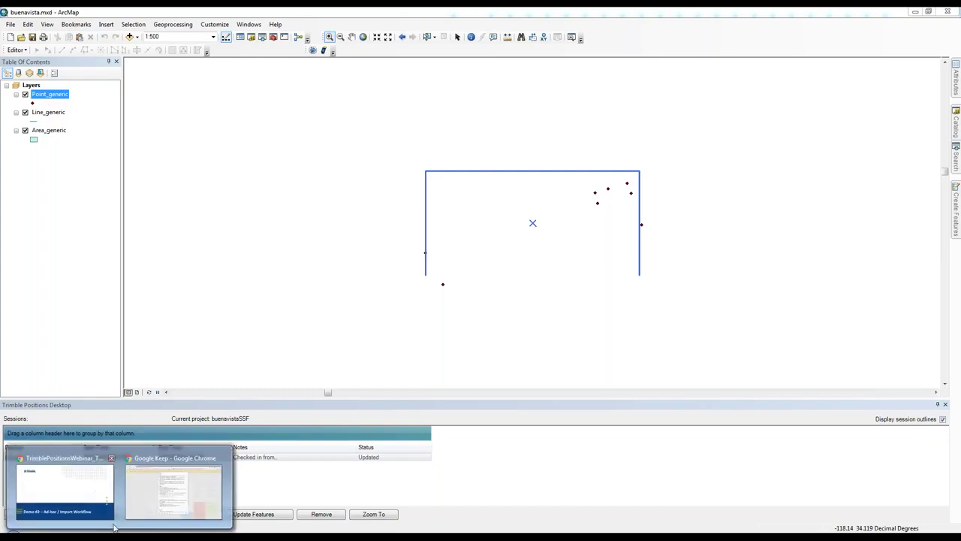
{"action": "left_click", "coordinate": [94, 502]}
{"action": "left_click", "coordinate": [438, 436]}
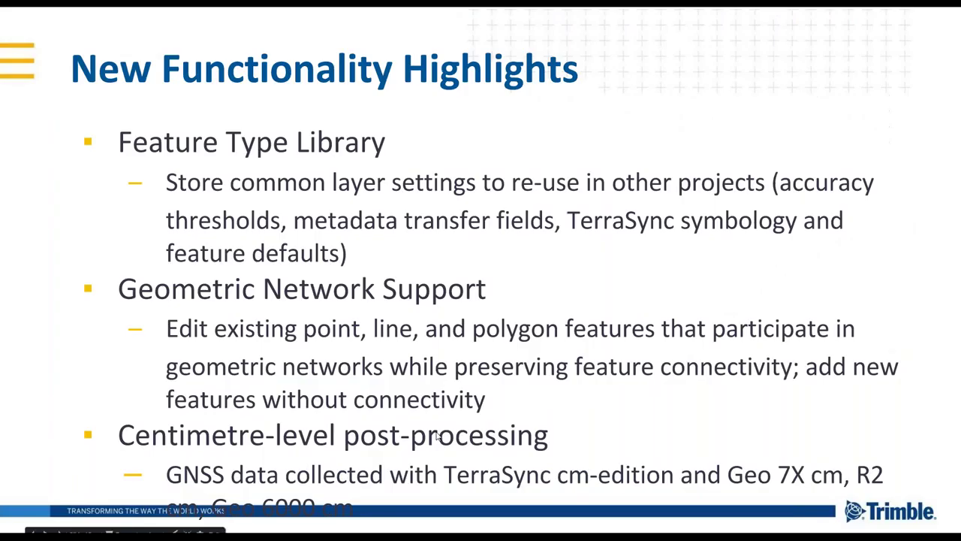
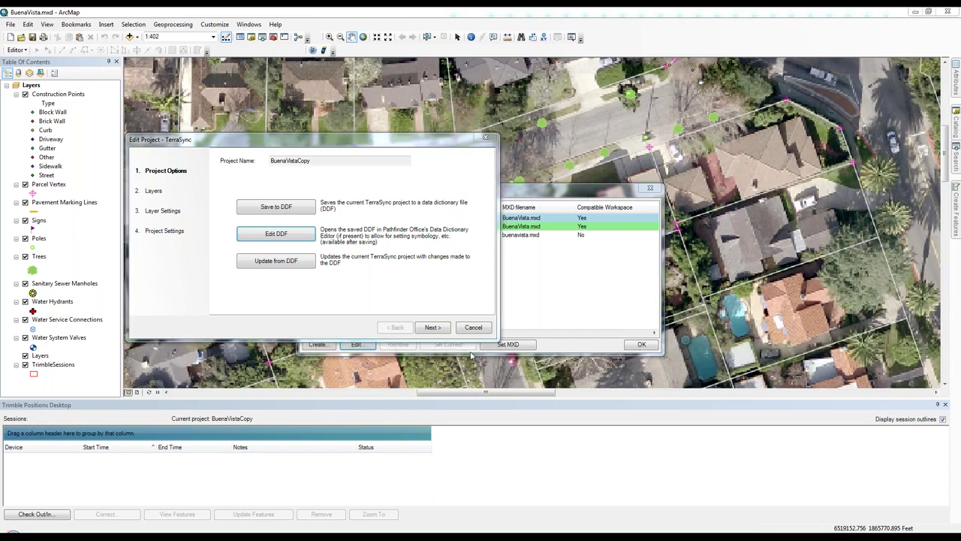
Cancel editing the BuenaVistaCopy project and close the Trimble Positions Desktop administration.
{"action": "left_click", "coordinate": [473, 327]}
{"action": "left_click", "coordinate": [651, 188]}
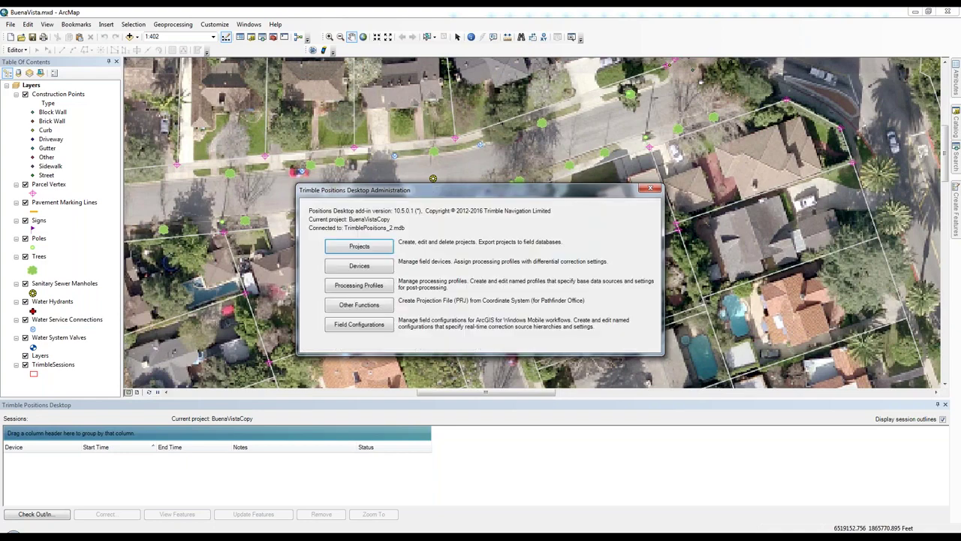
{"action": "left_click", "coordinate": [651, 189]}
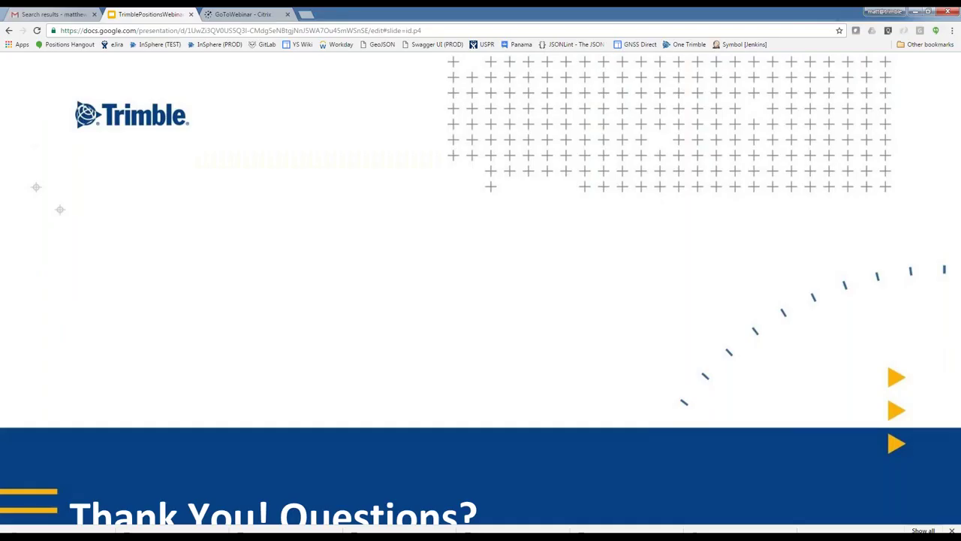
Leave the presentation and switch back to the BuenaVista map in ArcMap.
{"action": "key", "text": "Escape"}
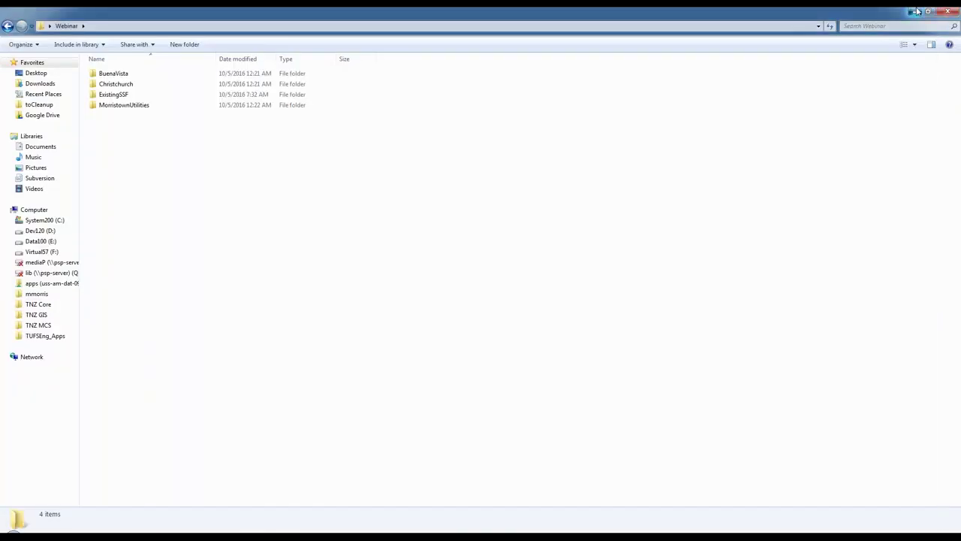
{"action": "left_click", "coordinate": [915, 13]}
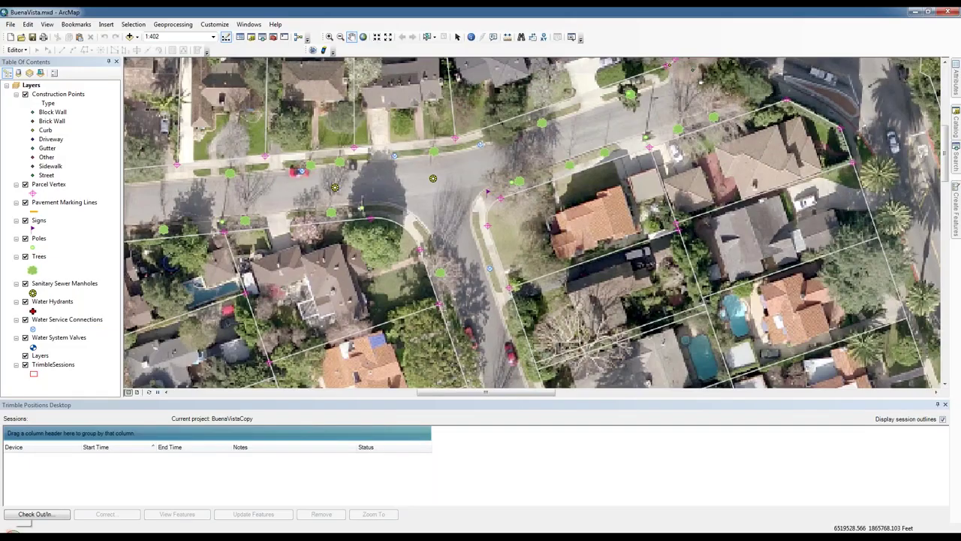
Try to launch the program in the Trimble Positions Tools group, and quit it.
{"action": "left_click", "coordinate": [15, 525]}
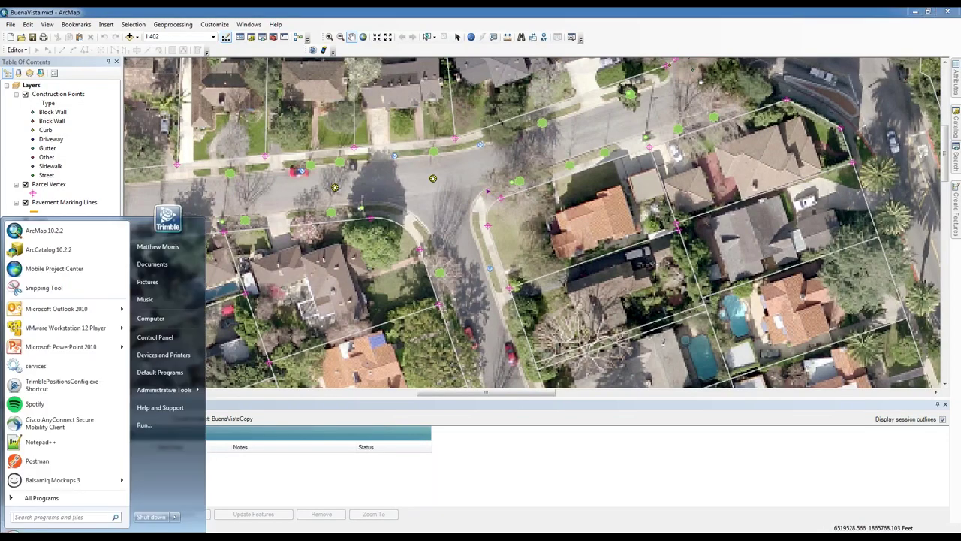
{"action": "left_click", "coordinate": [41, 498]}
{"action": "scroll", "coordinate": [23, 449], "scroll_direction": "down", "scroll_amount": 5}
{"action": "scroll", "coordinate": [23, 450], "scroll_direction": "down", "scroll_amount": 8}
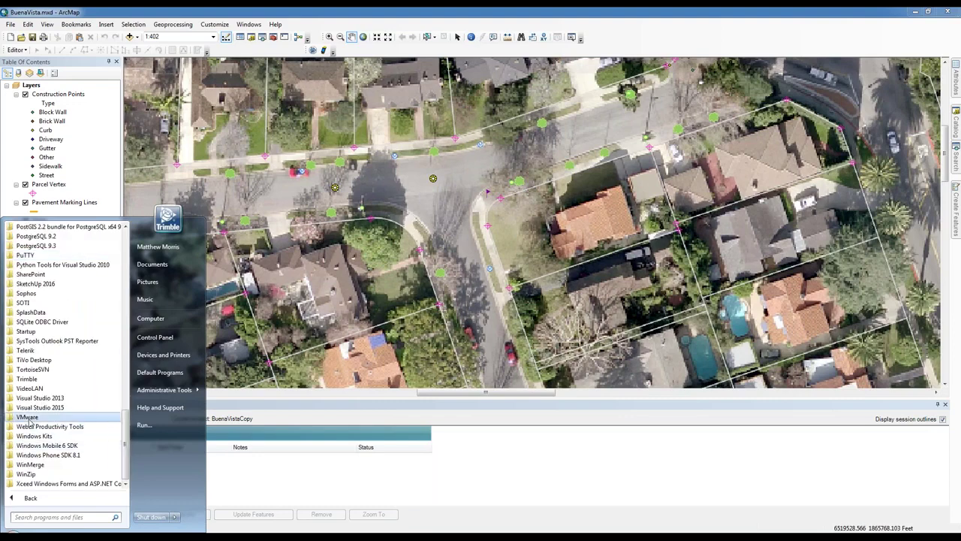
{"action": "left_click", "coordinate": [26, 378]}
{"action": "left_click", "coordinate": [71, 455]}
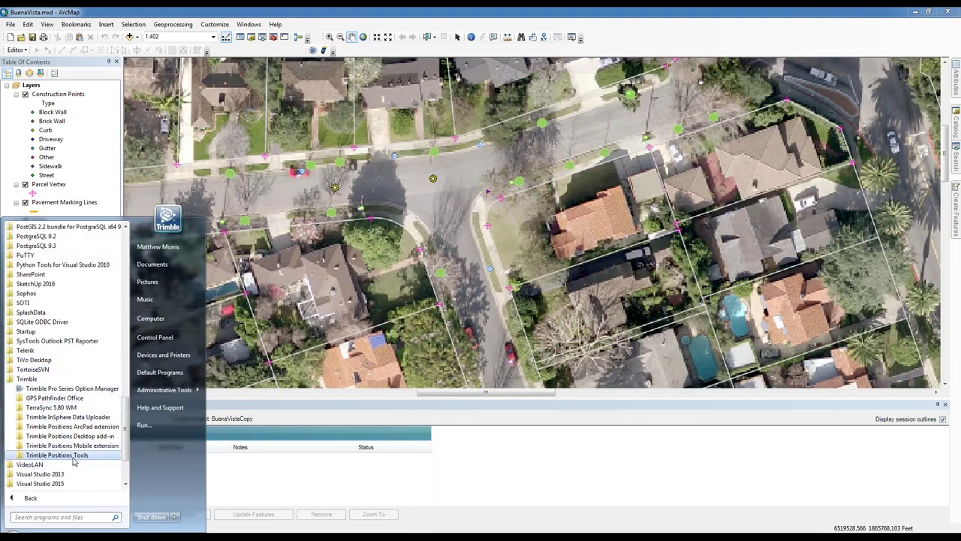
{"action": "left_click", "coordinate": [67, 464]}
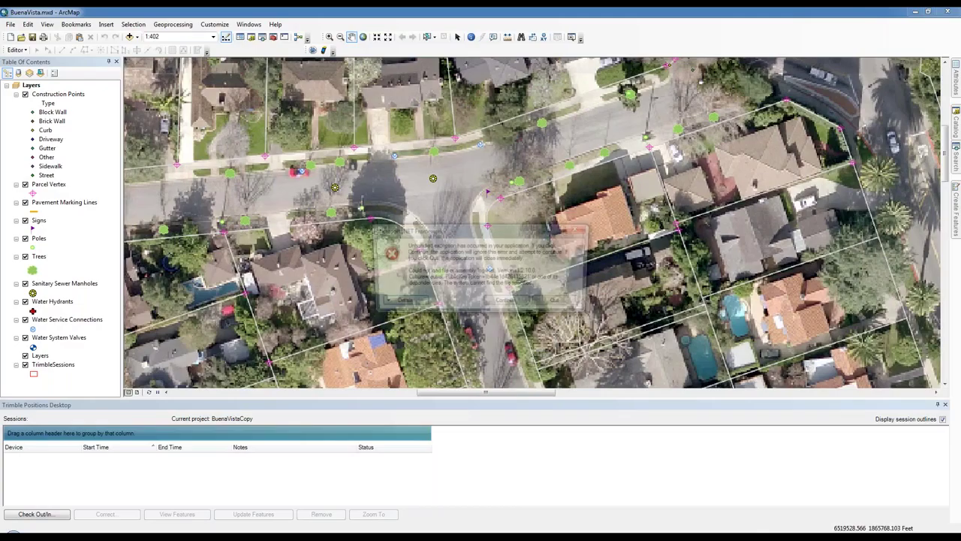
{"action": "left_click", "coordinate": [560, 303]}
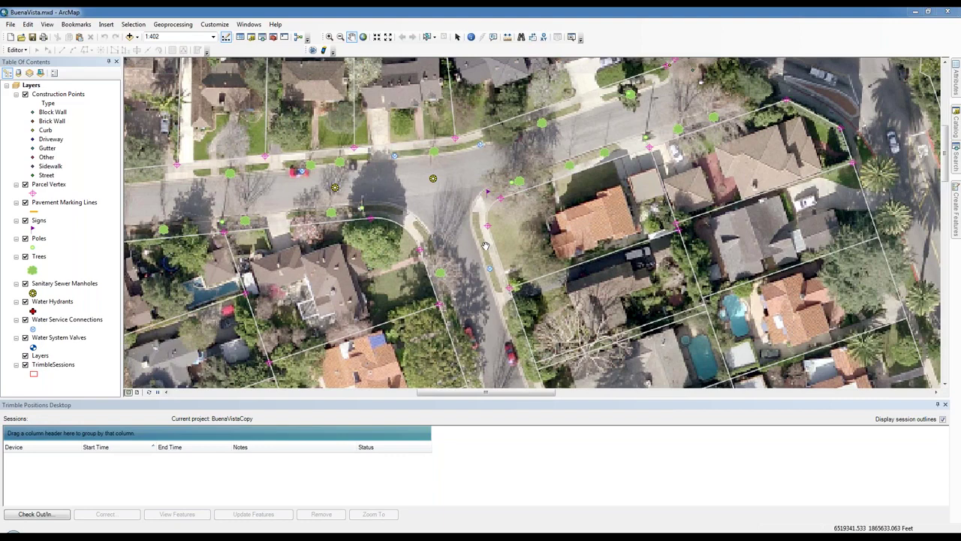
Make BuenaVistaPlanned the current Trimble Positions project, recheck the project list and close the administration.
{"action": "left_click", "coordinate": [313, 50]}
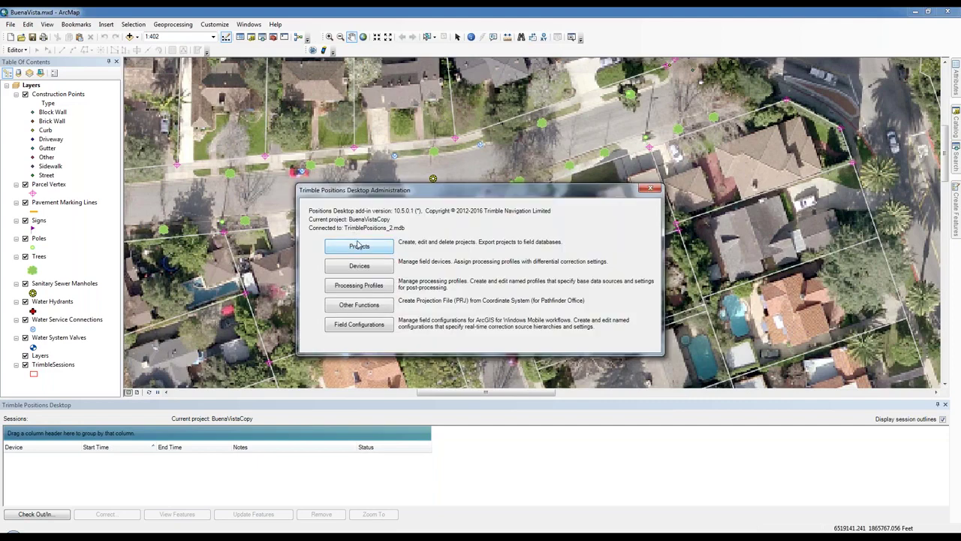
{"action": "left_click", "coordinate": [359, 247]}
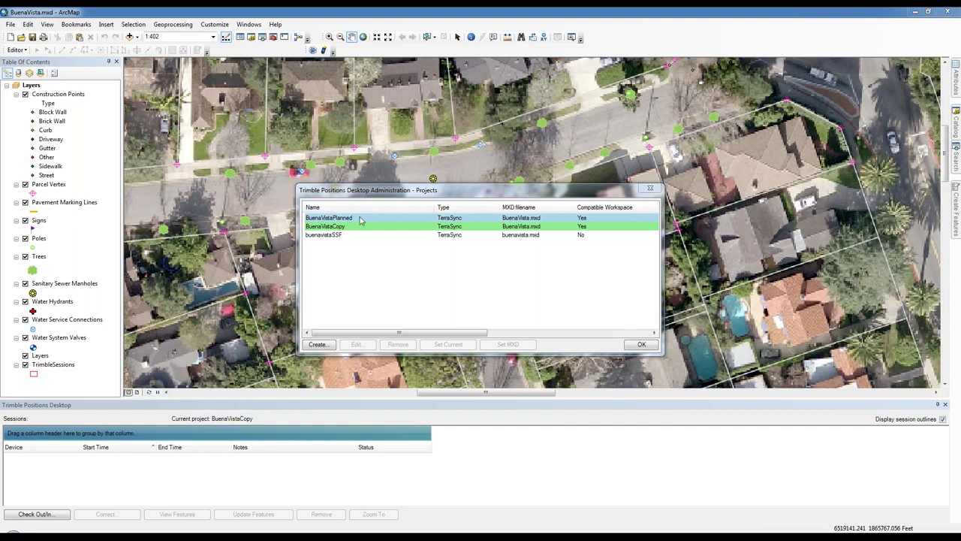
{"action": "left_click", "coordinate": [331, 218]}
{"action": "left_click", "coordinate": [448, 343]}
{"action": "left_click", "coordinate": [641, 344]}
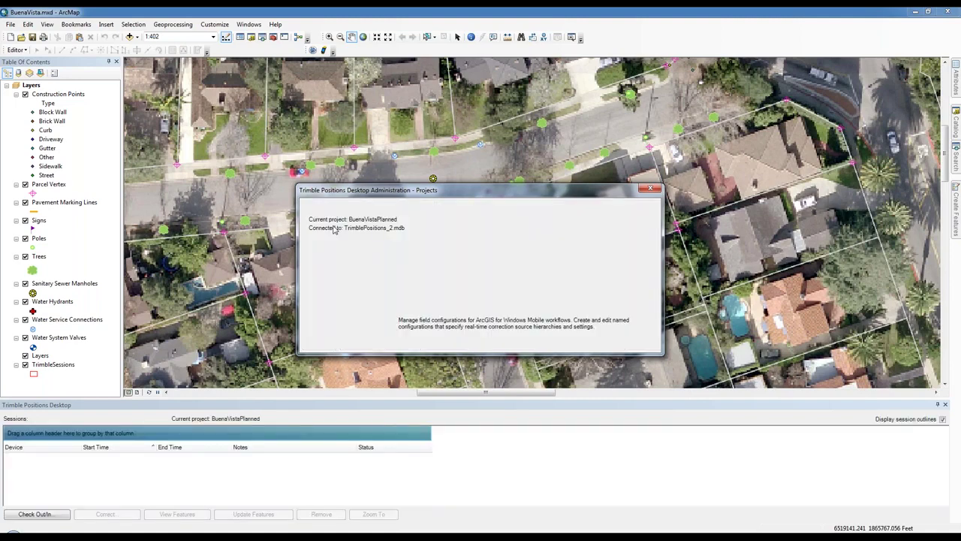
{"action": "left_click", "coordinate": [368, 245]}
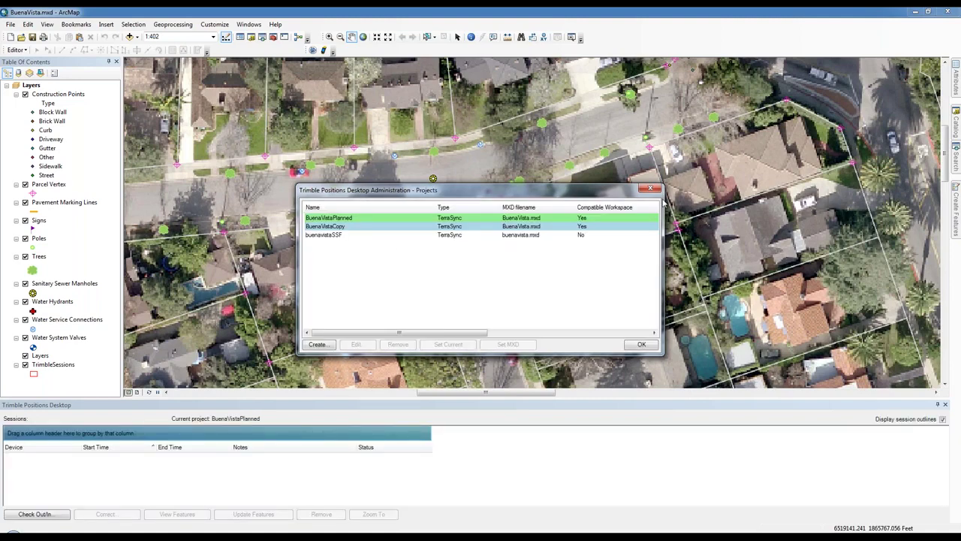
{"action": "left_click", "coordinate": [650, 189]}
Open the recent map document buenavista.mxd that holds the generic point, line and area layers.
{"action": "left_click", "coordinate": [10, 25]}
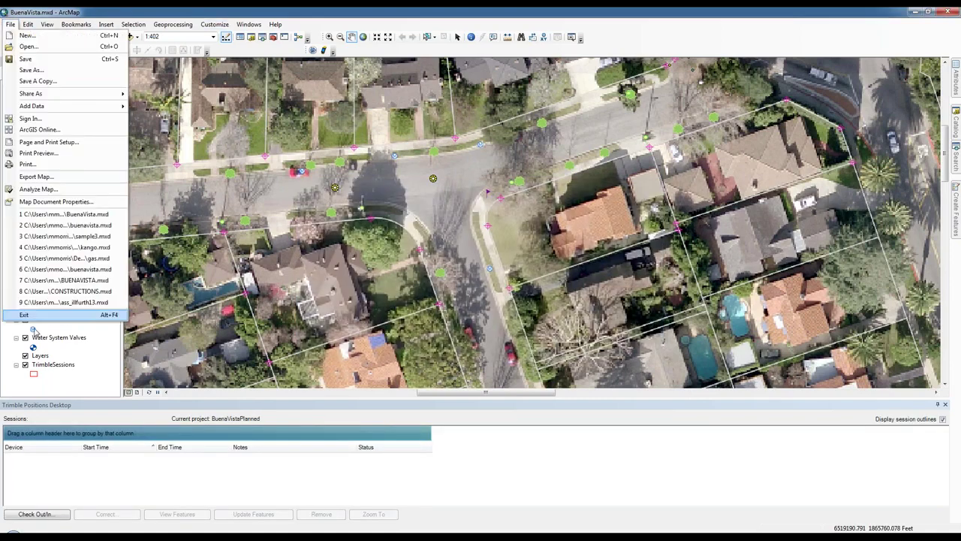
{"action": "left_click", "coordinate": [48, 226]}
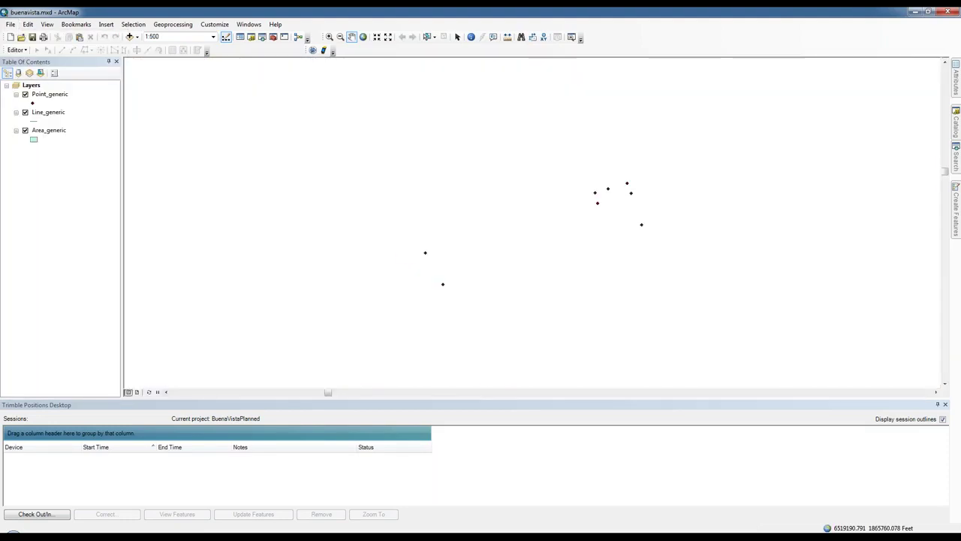
{"action": "left_click", "coordinate": [569, 297]}
Make buenavistaSSF the current Trimble Positions project and close the administration.
{"action": "left_click", "coordinate": [313, 50]}
{"action": "left_click", "coordinate": [365, 244]}
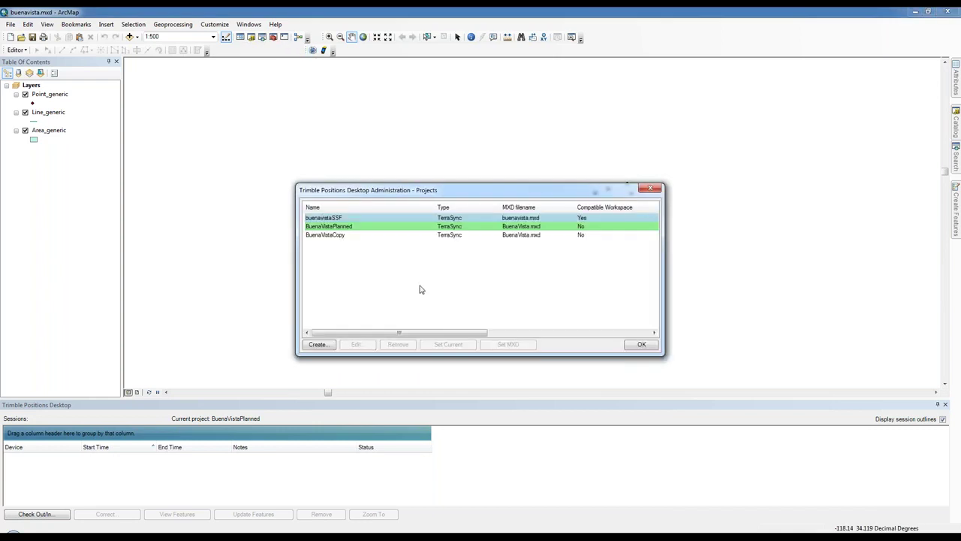
{"action": "left_click", "coordinate": [330, 218]}
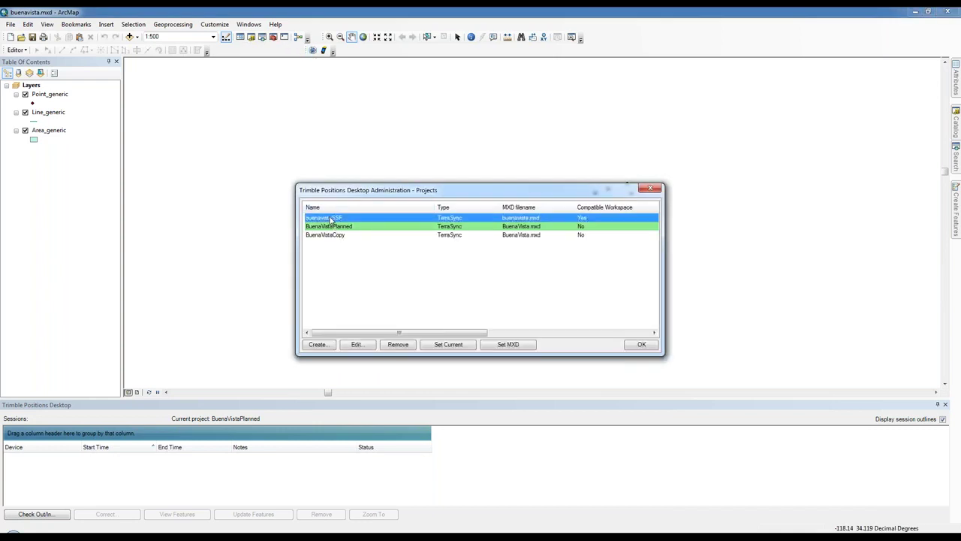
{"action": "left_click", "coordinate": [447, 344]}
{"action": "left_click", "coordinate": [641, 344]}
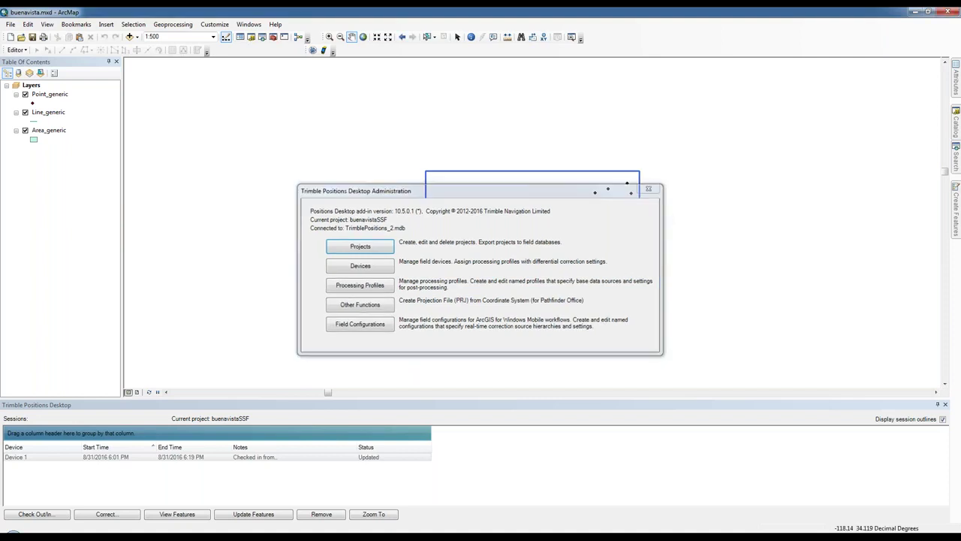
{"action": "left_click", "coordinate": [650, 189]}
Reset the Device 1 session of 8/31/2016 to the Waiting For Correction status.
{"action": "left_click", "coordinate": [223, 458]}
{"action": "right_click", "coordinate": [223, 457]}
{"action": "left_click", "coordinate": [263, 472]}
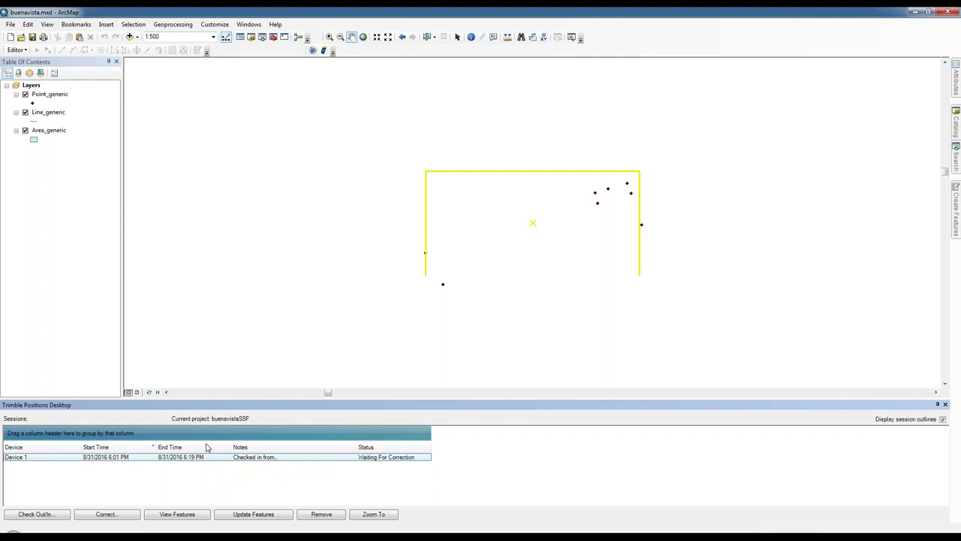
View the status and estimated accuracy of the Device 1 session's features, and finish the feature review.
{"action": "left_click", "coordinate": [176, 514]}
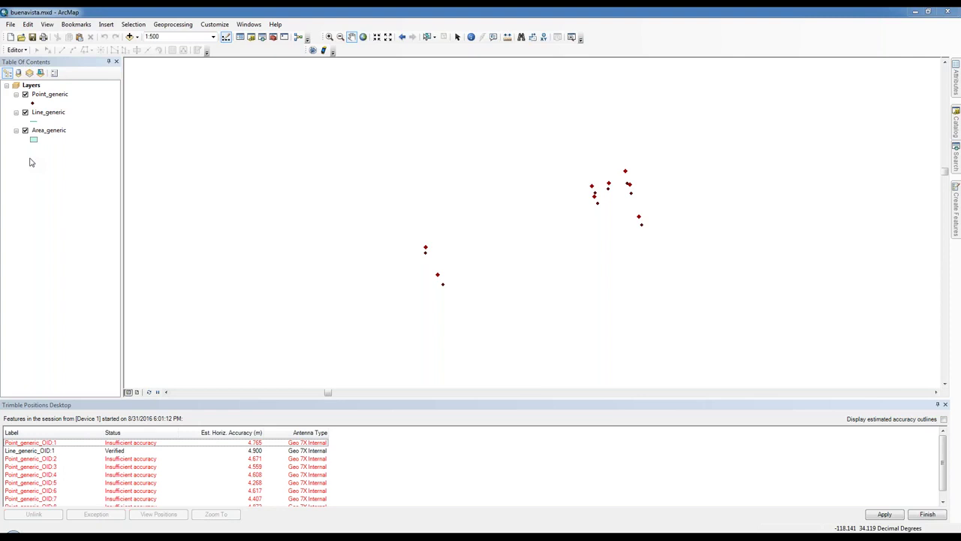
{"action": "left_click", "coordinate": [312, 49]}
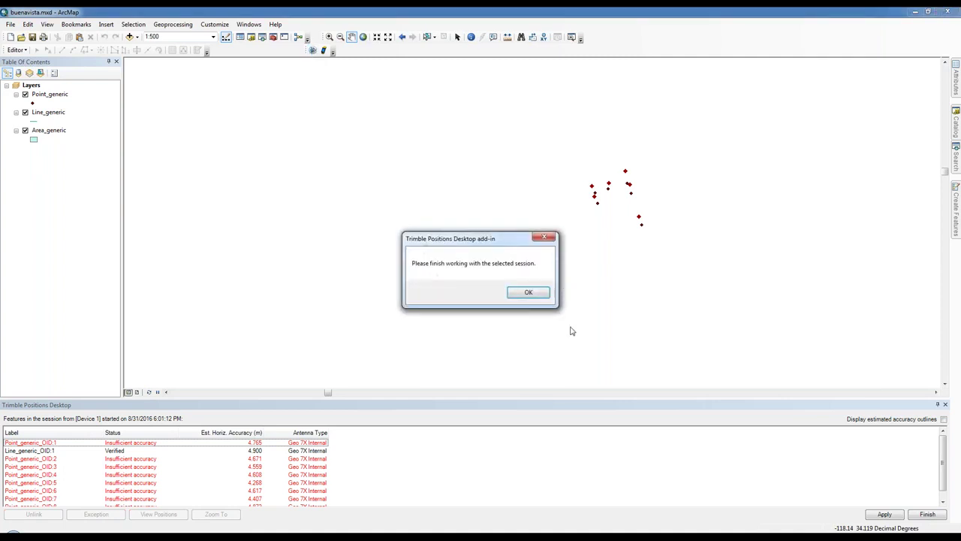
{"action": "left_click", "coordinate": [528, 292]}
{"action": "left_click", "coordinate": [916, 514]}
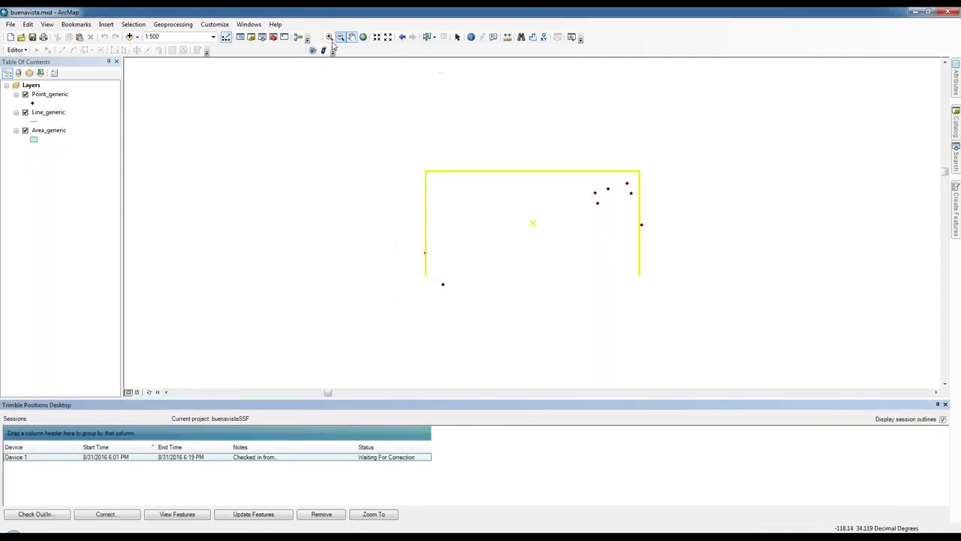
Review the MXD filenames and workspace details of the Trimble Positions projects, and close the administration.
{"action": "left_click", "coordinate": [313, 50]}
{"action": "left_click", "coordinate": [379, 247]}
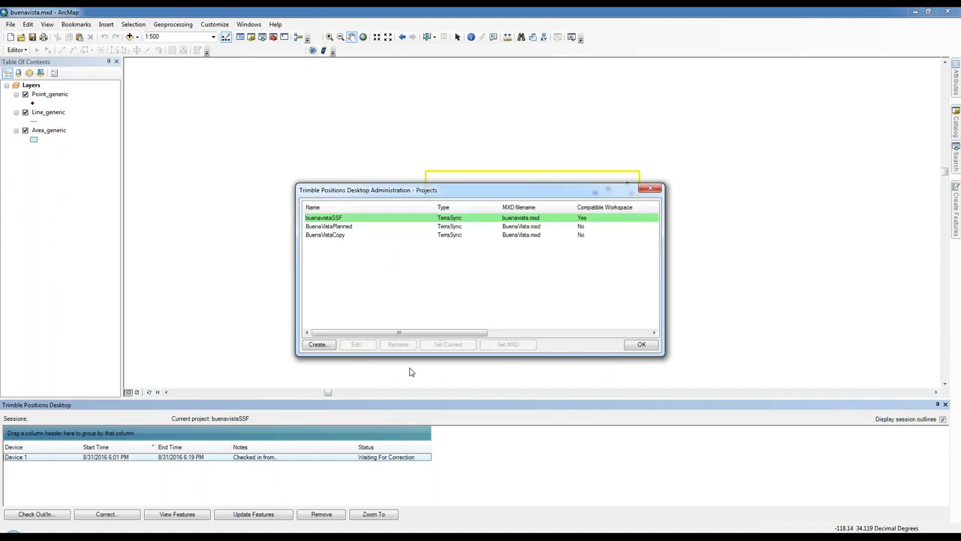
{"action": "left_click_drag", "start_coordinate": [382, 332], "coordinate": [522, 350]}
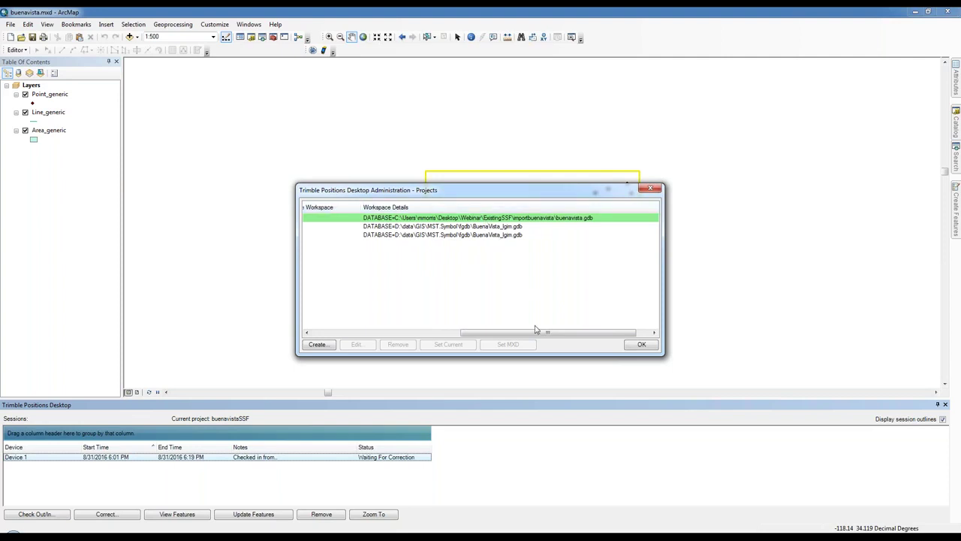
{"action": "left_click_drag", "start_coordinate": [545, 333], "coordinate": [336, 342]}
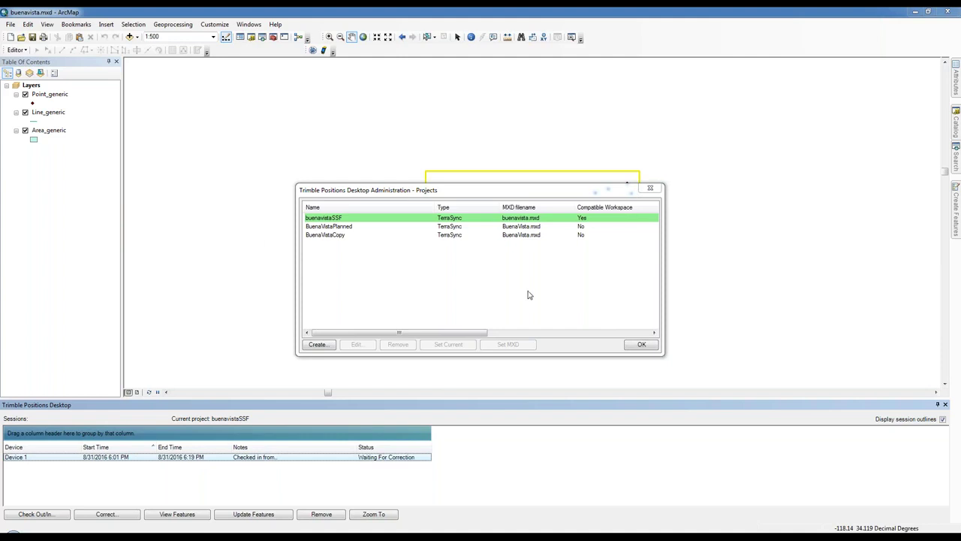
{"action": "left_click", "coordinate": [650, 188]}
Check the processing profiles available for correcting the Device 1 session, and leave without correcting it.
{"action": "left_click", "coordinate": [154, 457]}
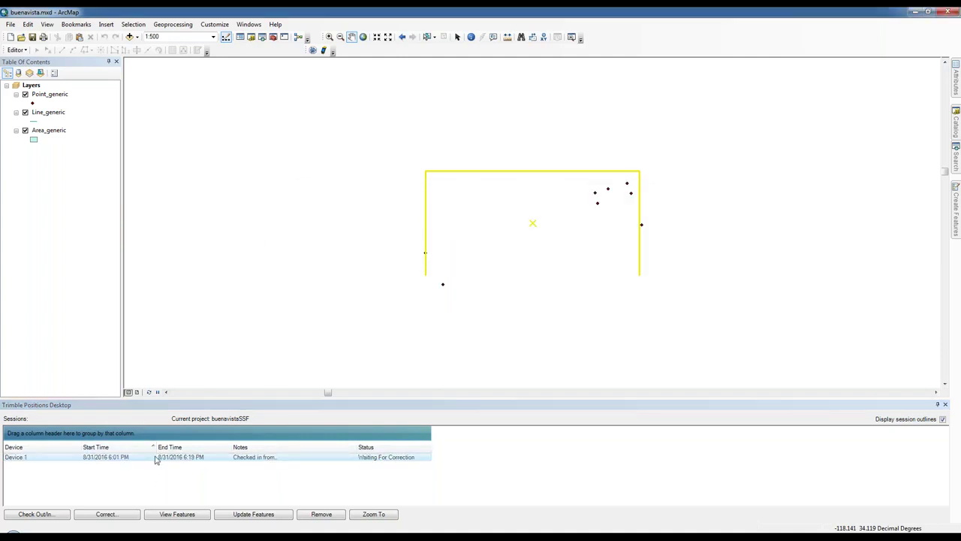
{"action": "left_click", "coordinate": [106, 514]}
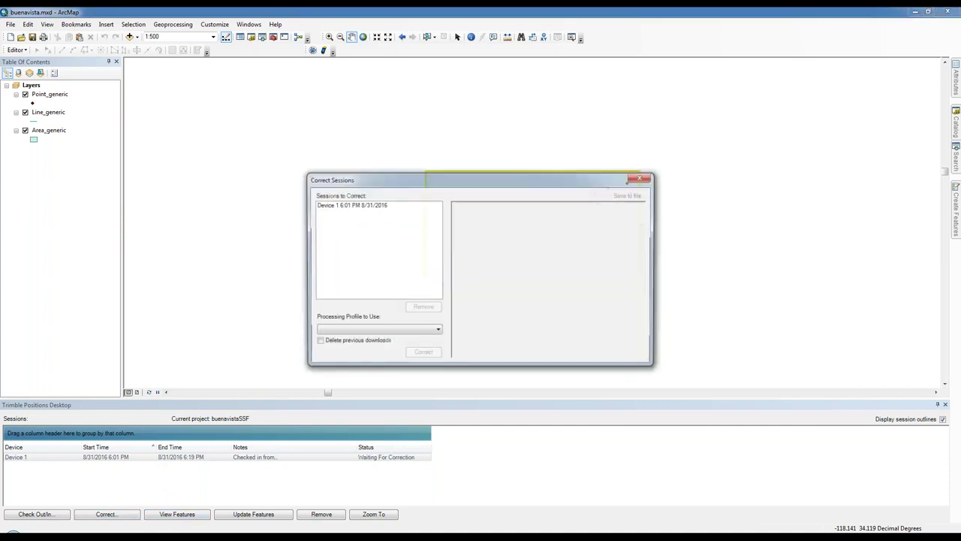
{"action": "left_click", "coordinate": [375, 332]}
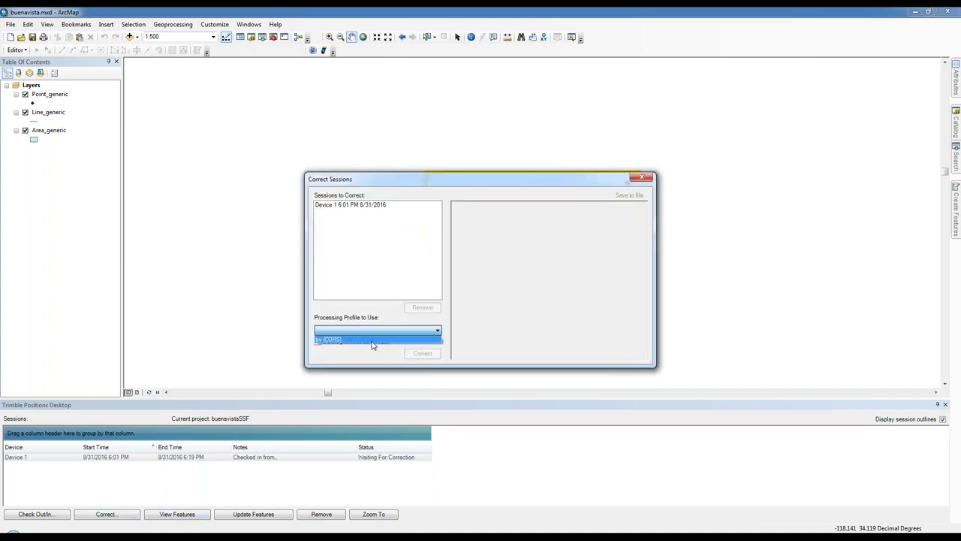
{"action": "left_click", "coordinate": [644, 176]}
{"action": "left_click", "coordinate": [642, 177]}
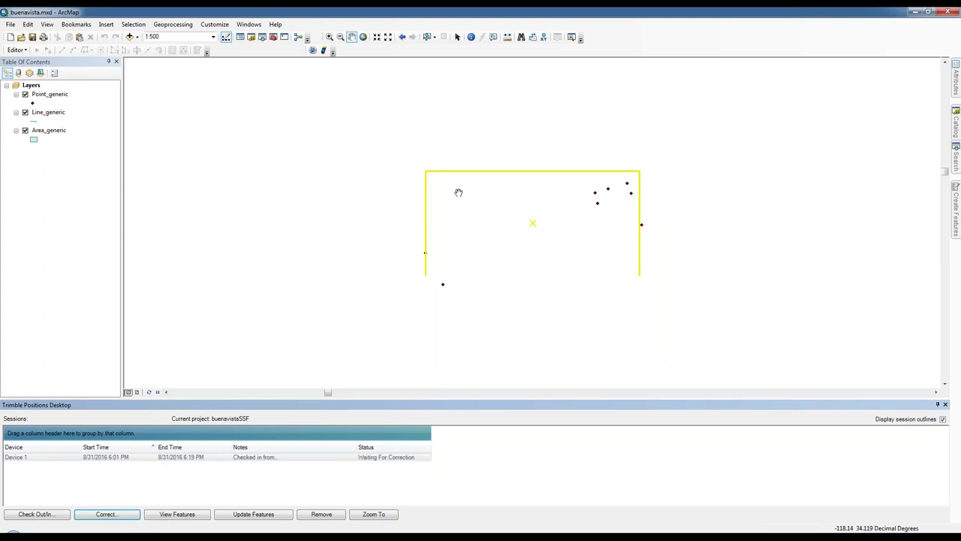
View the Device 1 session's features and inspect Point_generic_OID:6 up close on the map.
{"action": "left_click", "coordinate": [170, 458]}
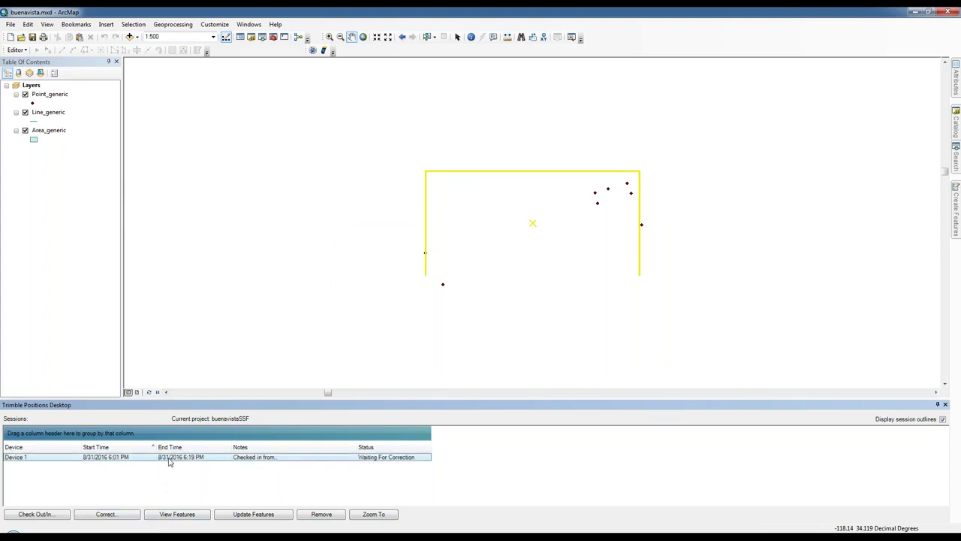
{"action": "left_click", "coordinate": [175, 517]}
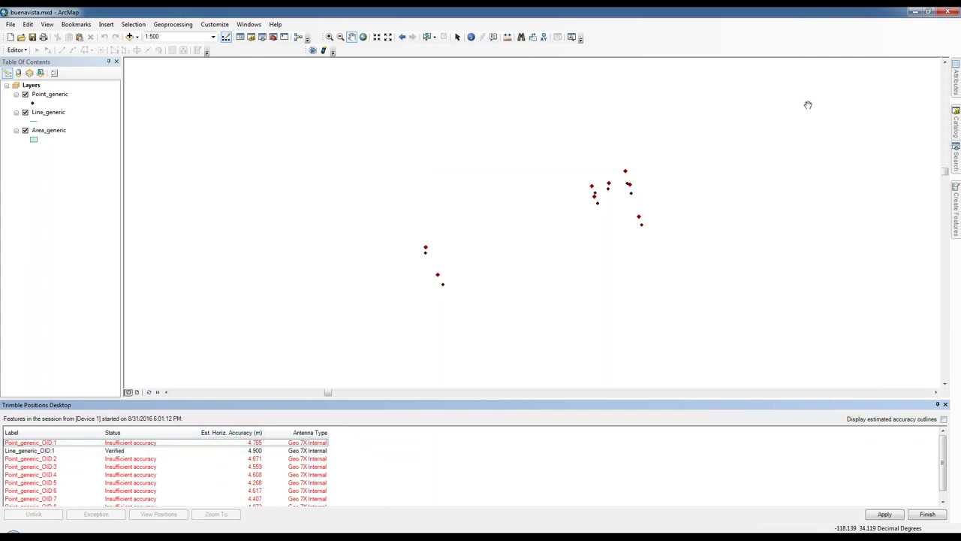
{"action": "left_click", "coordinate": [216, 474]}
{"action": "left_click", "coordinate": [282, 482]}
{"action": "left_click", "coordinate": [284, 490]}
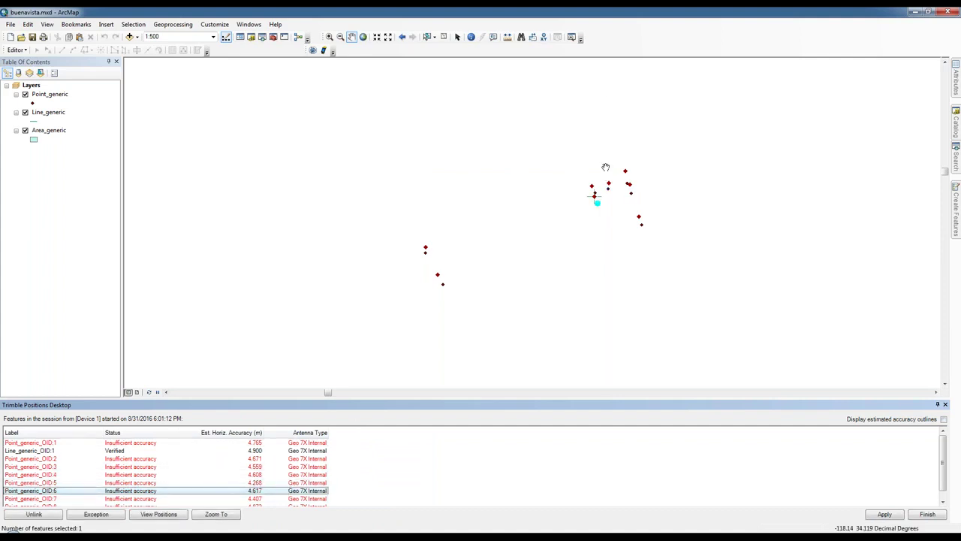
{"action": "left_click", "coordinate": [330, 37]}
{"action": "left_click_drag", "start_coordinate": [573, 178], "coordinate": [617, 218]}
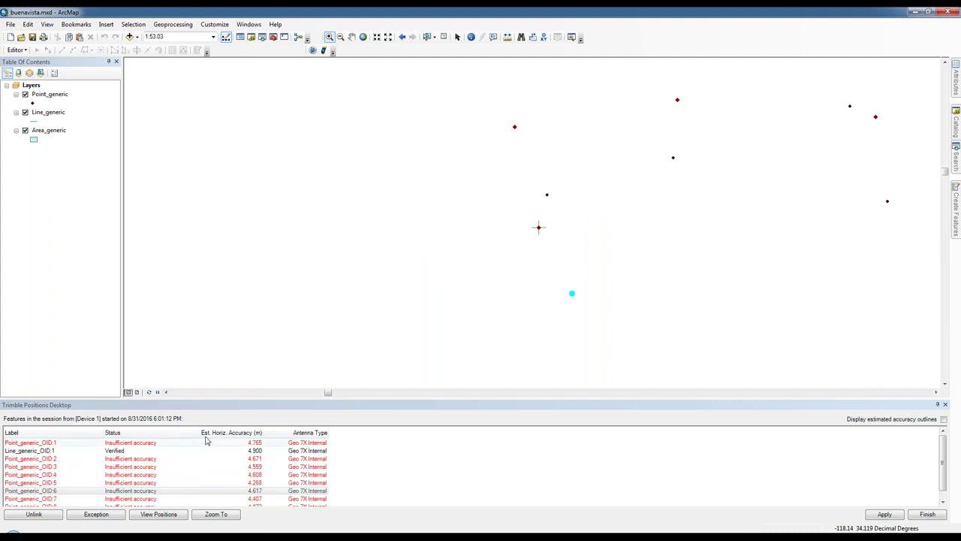
Inspect Point_generic_OID:4 and Line_generic_OID:1 on the map, and open the positions of Point_generic_OID:3.
{"action": "left_click", "coordinate": [120, 474]}
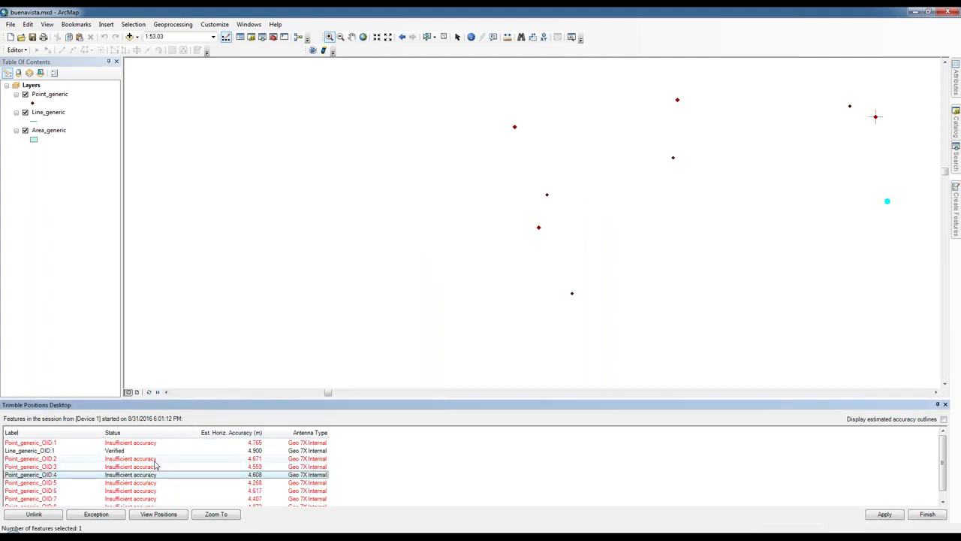
{"action": "left_click", "coordinate": [123, 452]}
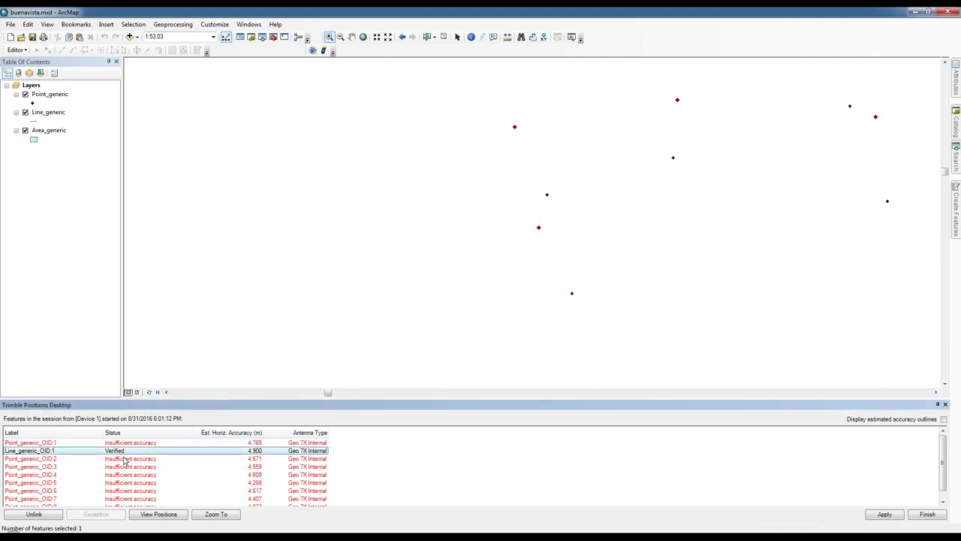
{"action": "left_click", "coordinate": [126, 467]}
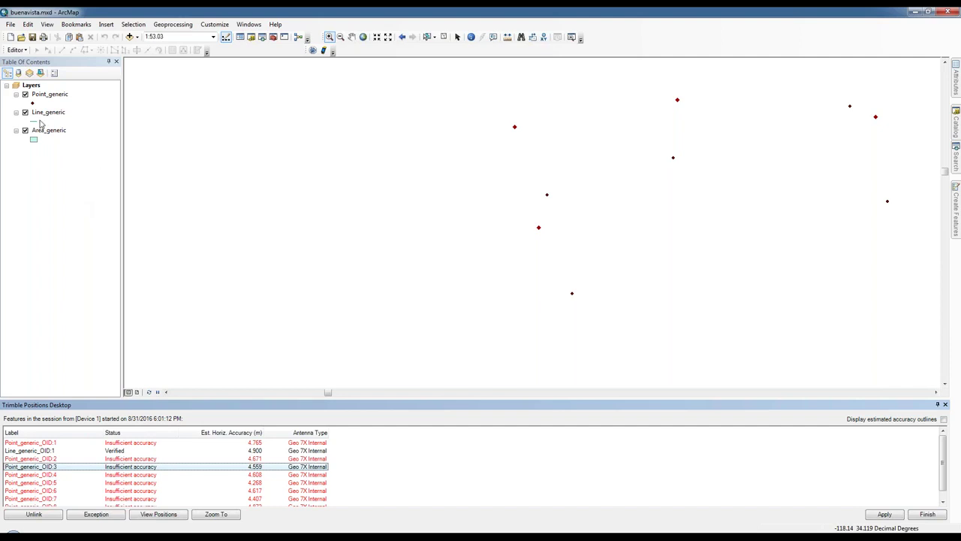
{"action": "left_click", "coordinate": [156, 514]}
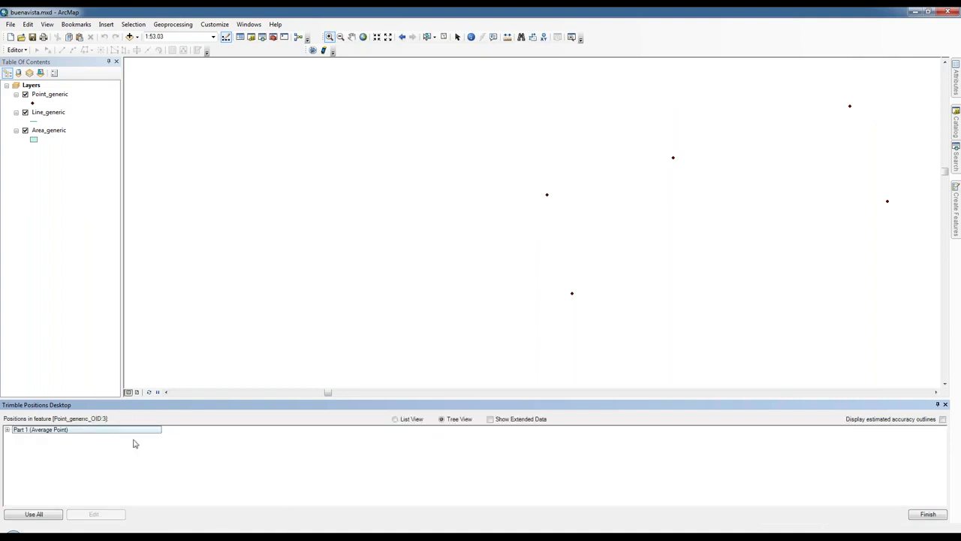
Zoom the map to Point_generic_OID:3 and reopen its positions for a close-up view.
{"action": "left_click", "coordinate": [924, 514]}
{"action": "left_click", "coordinate": [217, 515]}
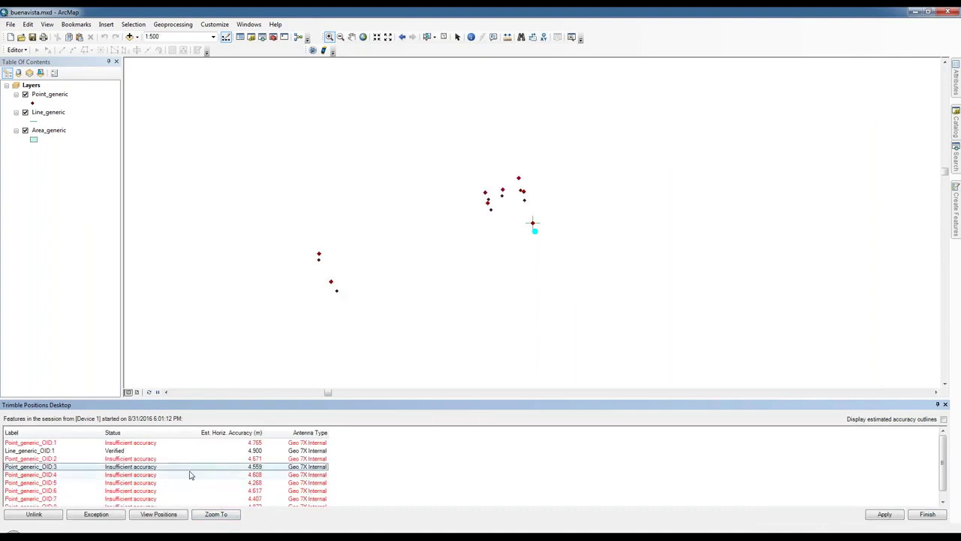
{"action": "left_click", "coordinate": [154, 517]}
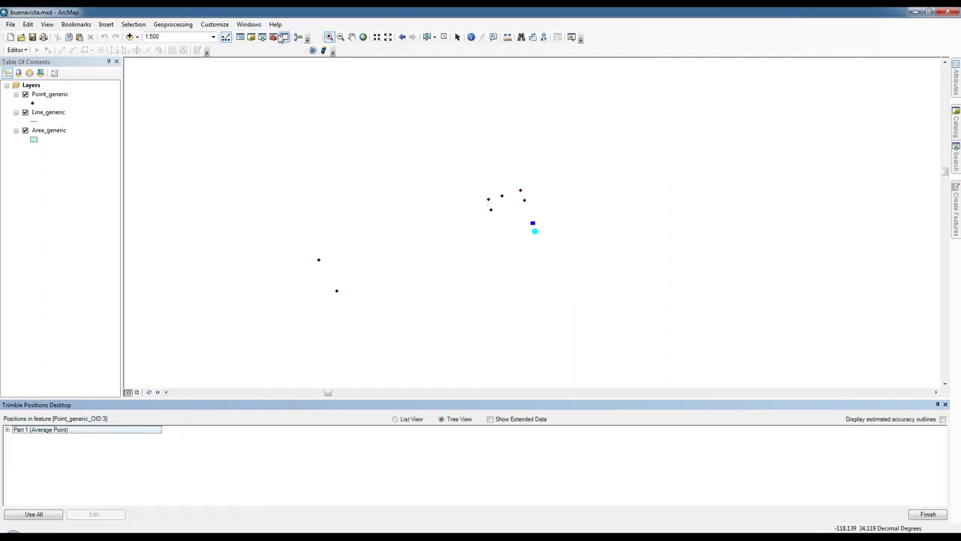
{"action": "left_click_drag", "start_coordinate": [517, 208], "coordinate": [560, 253]}
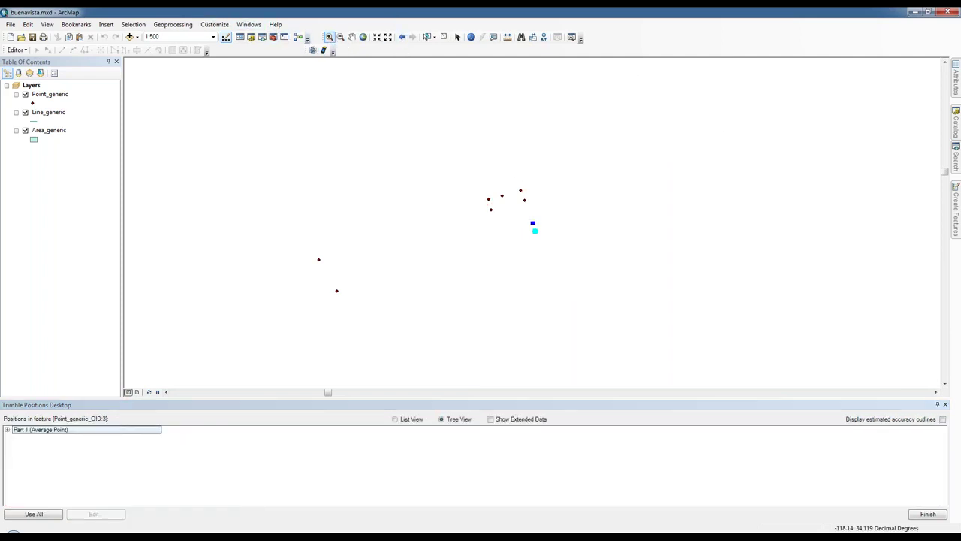
{"action": "left_click_drag", "start_coordinate": [443, 128], "coordinate": [601, 302]}
Examine the individual positions of Point_generic_OID:3 with extended data shown, and finish the position and feature review.
{"action": "left_click", "coordinate": [7, 430]}
{"action": "left_click", "coordinate": [491, 419]}
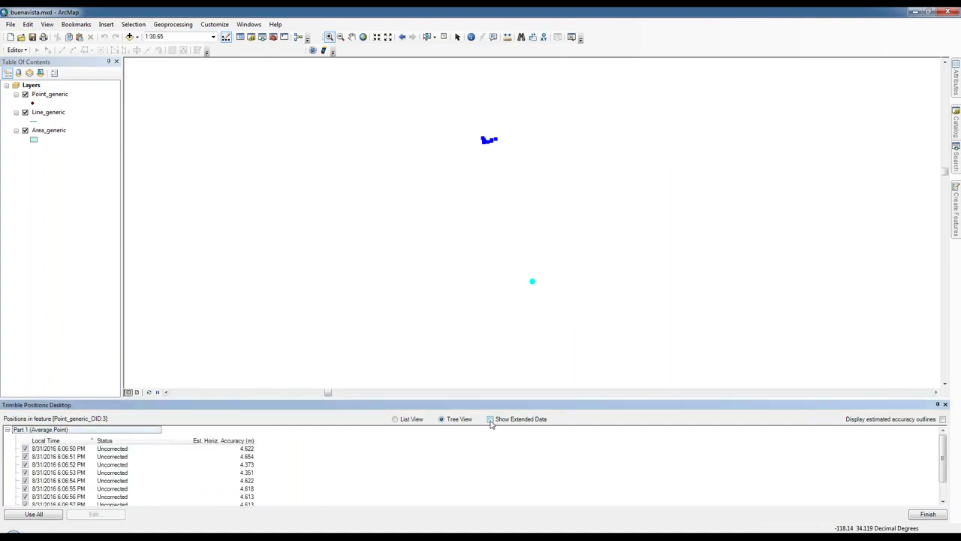
{"action": "left_click", "coordinate": [7, 429]}
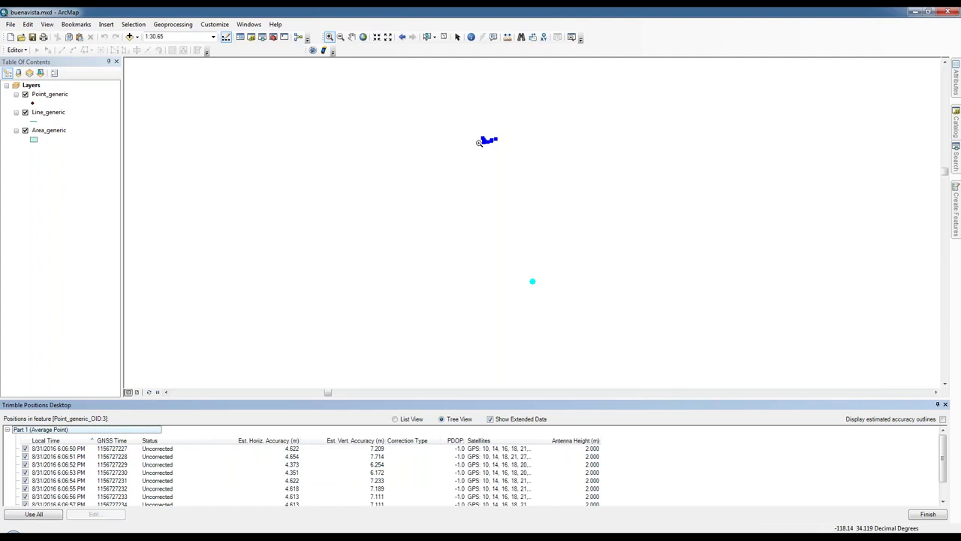
{"action": "left_click", "coordinate": [931, 515]}
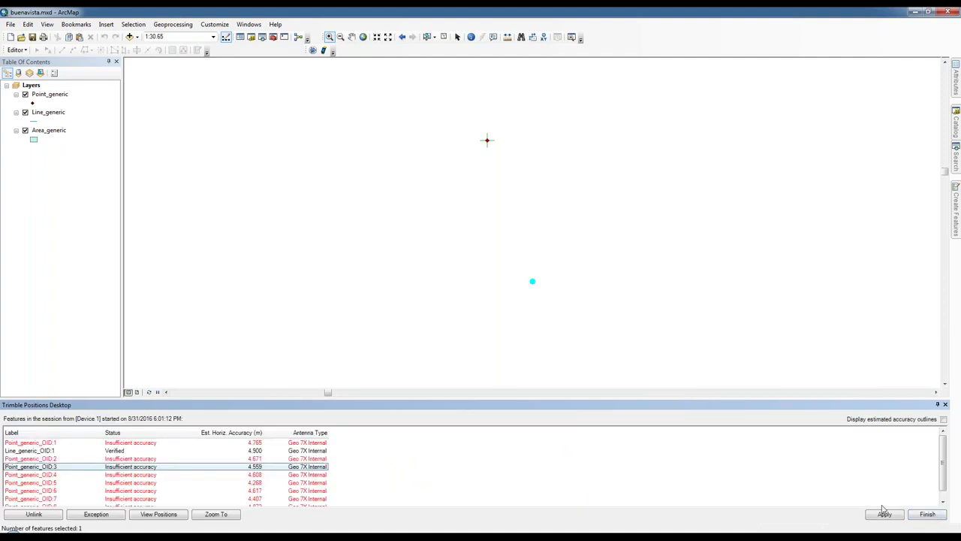
{"action": "left_click", "coordinate": [934, 516]}
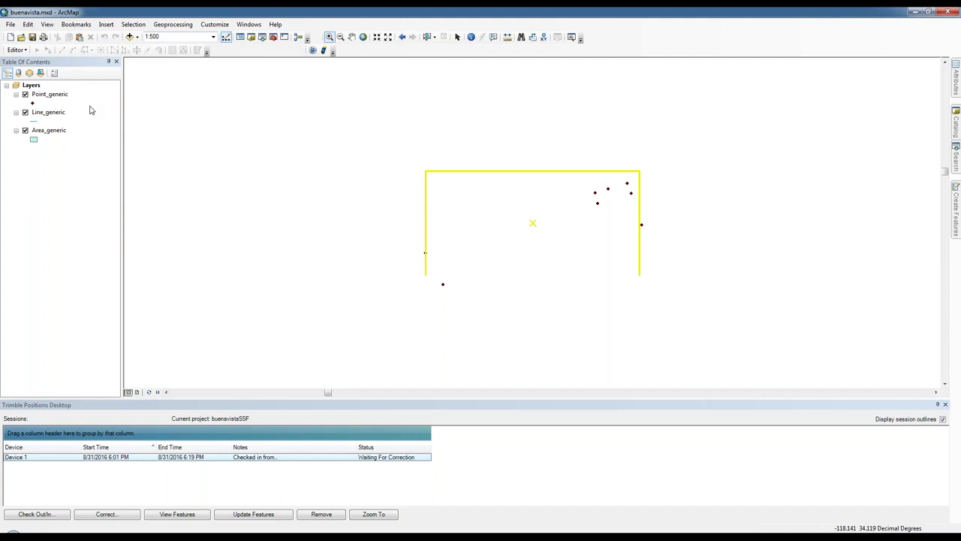
Start a new blank map document without saving the changes to buenavista.mxd.
{"action": "left_click", "coordinate": [10, 37]}
{"action": "left_click", "coordinate": [613, 385]}
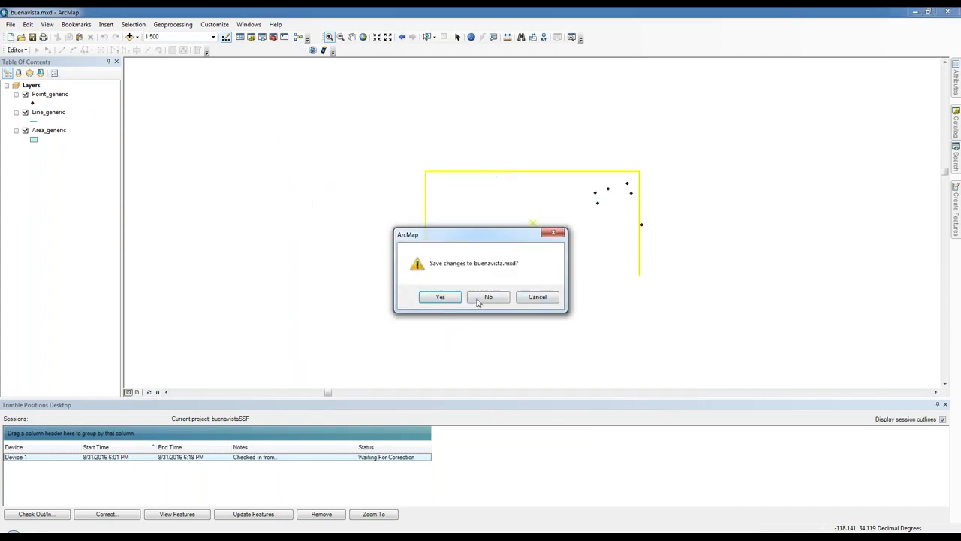
{"action": "left_click", "coordinate": [488, 297]}
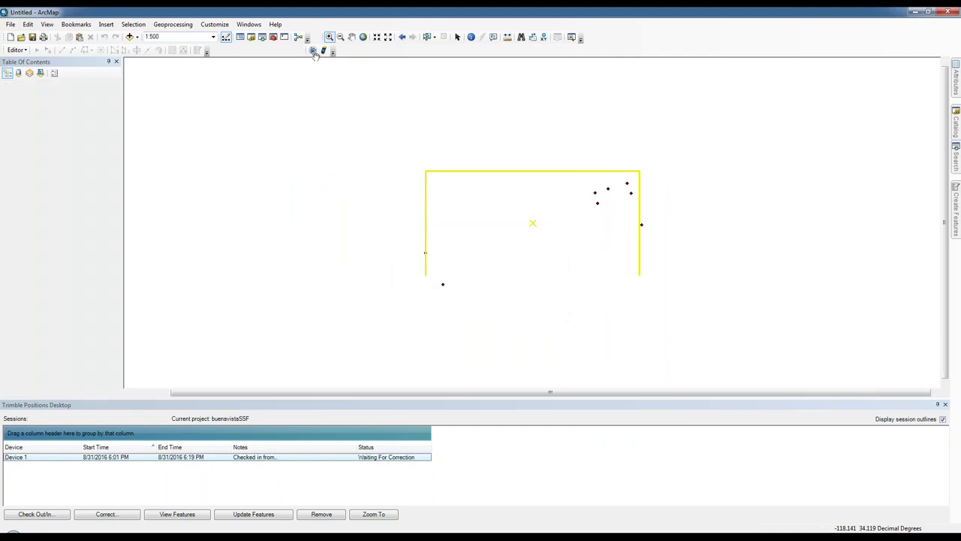
Start a new project of type TerraSync (import from DDF/SSF) in the Trimble Positions project administration.
{"action": "left_click", "coordinate": [313, 49]}
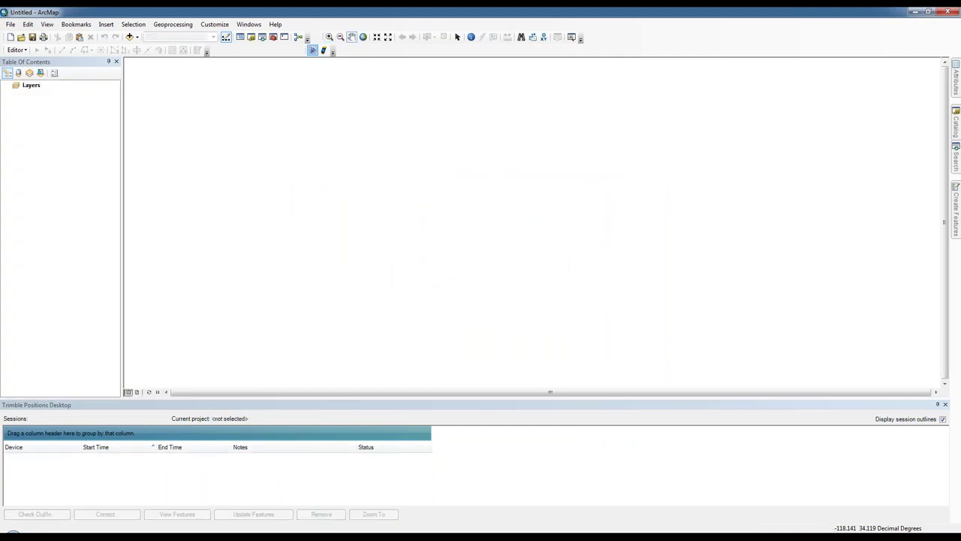
{"action": "left_click", "coordinate": [360, 251]}
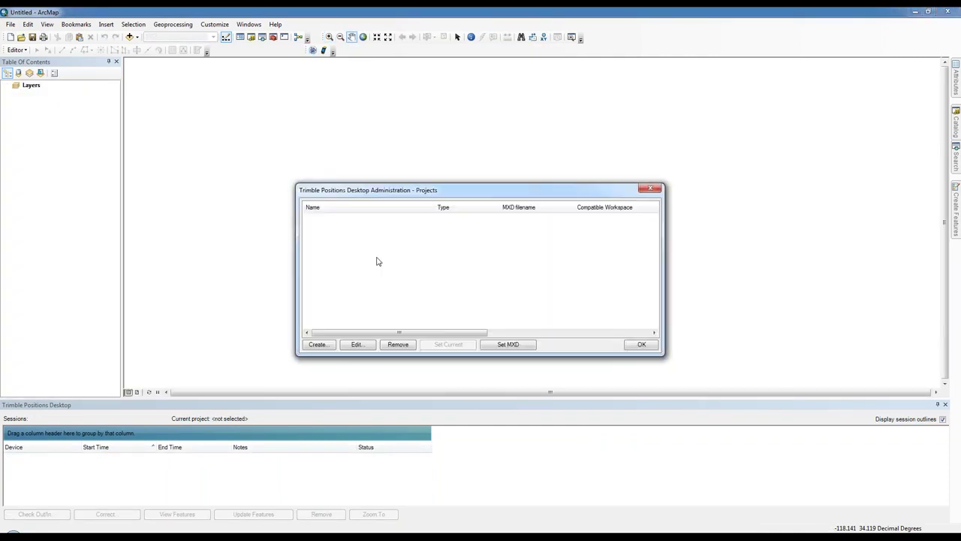
{"action": "left_click", "coordinate": [317, 344]}
{"action": "left_click", "coordinate": [324, 125]}
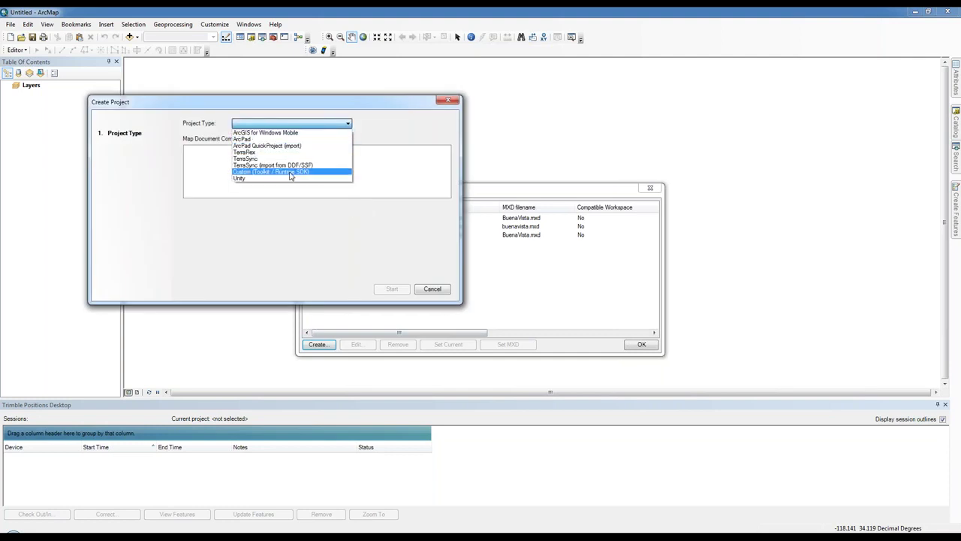
{"action": "left_click", "coordinate": [297, 164]}
{"action": "left_click", "coordinate": [396, 290]}
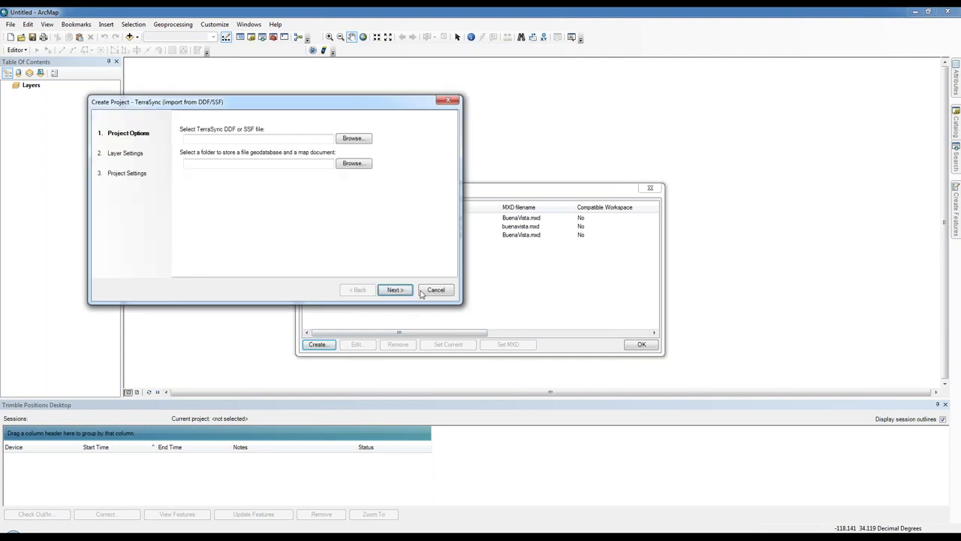
Choose gas.ddf as the import file and a new folder importgas inside ExistingSSF for the geodatabase and map document.
{"action": "left_click", "coordinate": [354, 139]}
{"action": "left_click", "coordinate": [223, 174]}
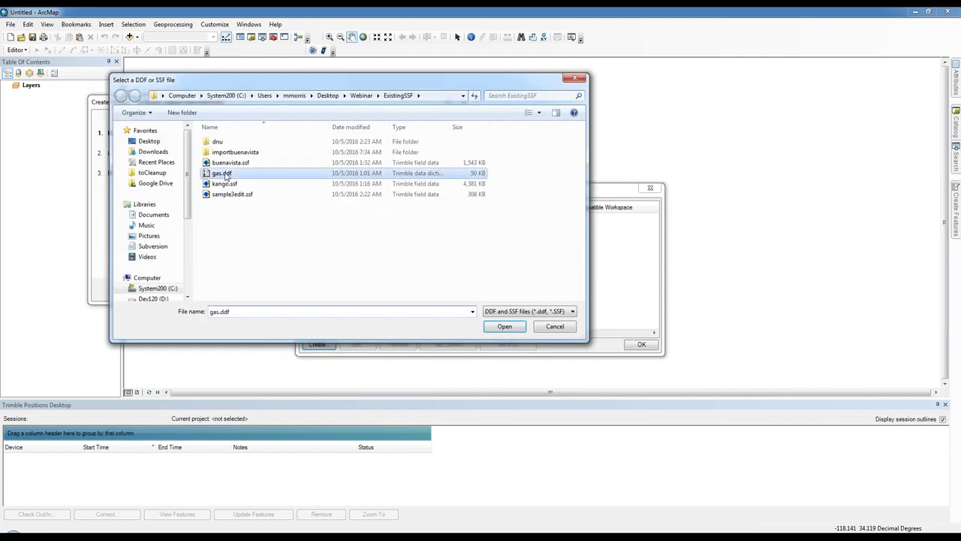
{"action": "left_click", "coordinate": [503, 327]}
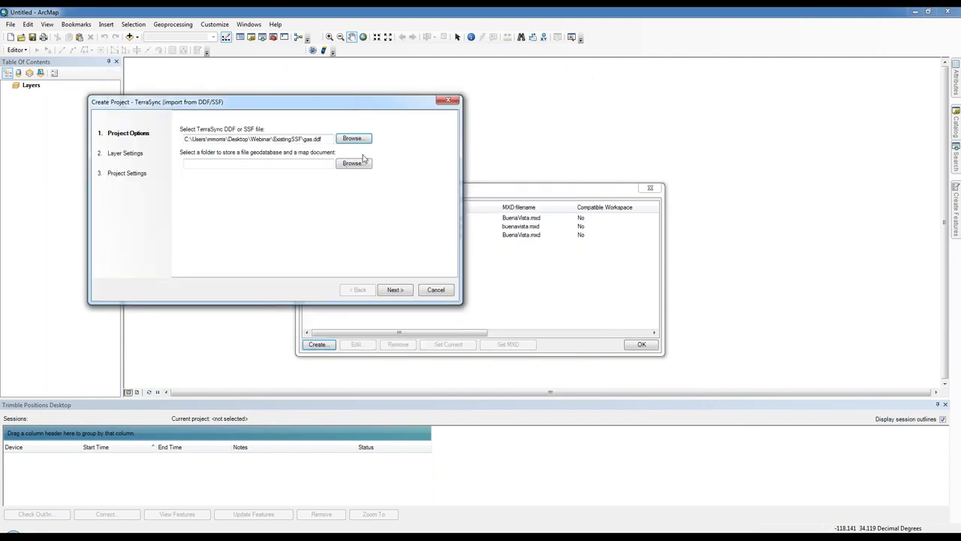
{"action": "left_click", "coordinate": [366, 163]}
{"action": "left_click", "coordinate": [243, 236]}
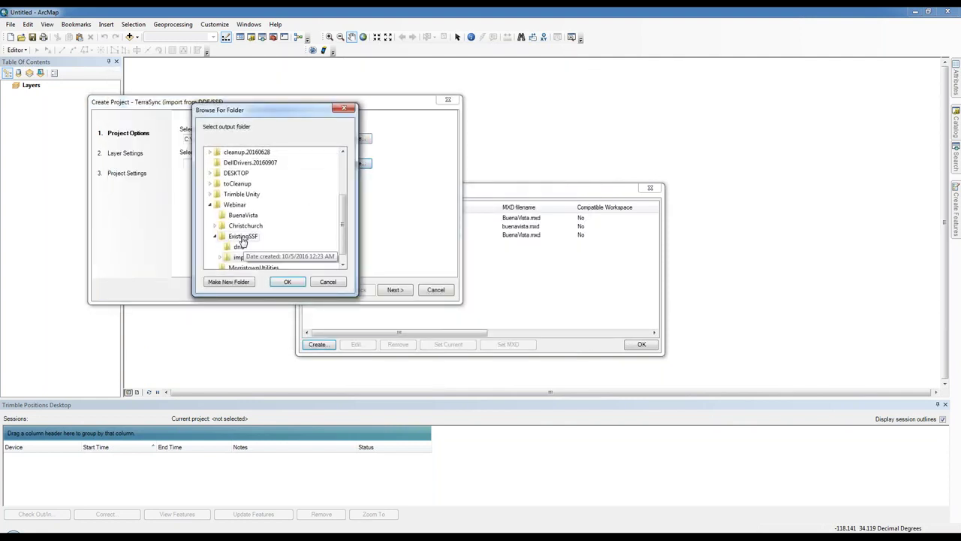
{"action": "left_click", "coordinate": [228, 281]}
{"action": "type", "text": "importgas"}
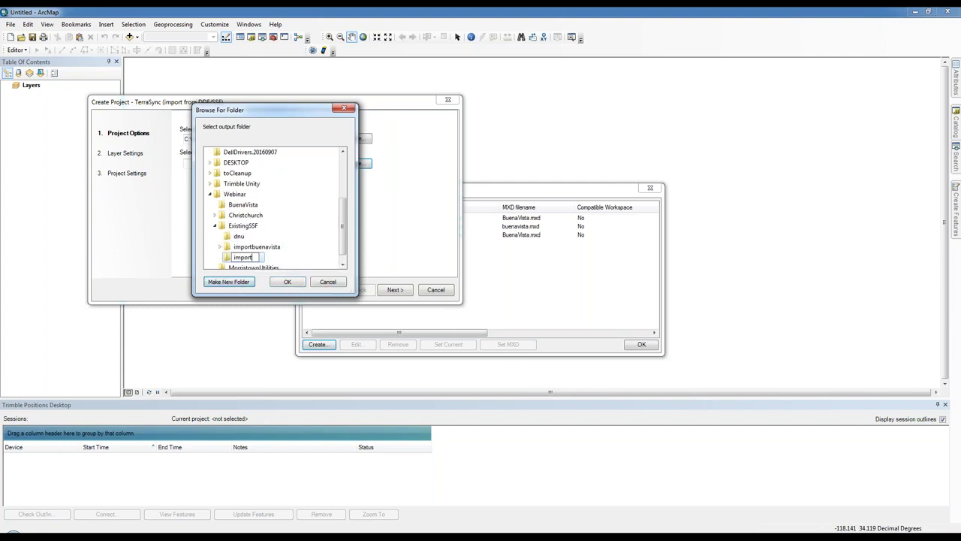
{"action": "left_click", "coordinate": [288, 283]}
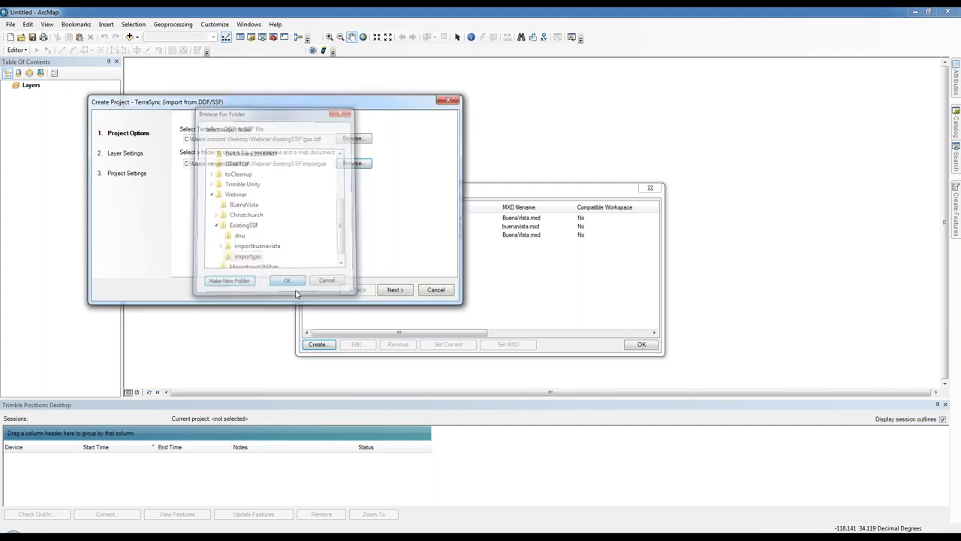
Accept the imported layer settings and create the gas project as the current project.
{"action": "left_click", "coordinate": [394, 290]}
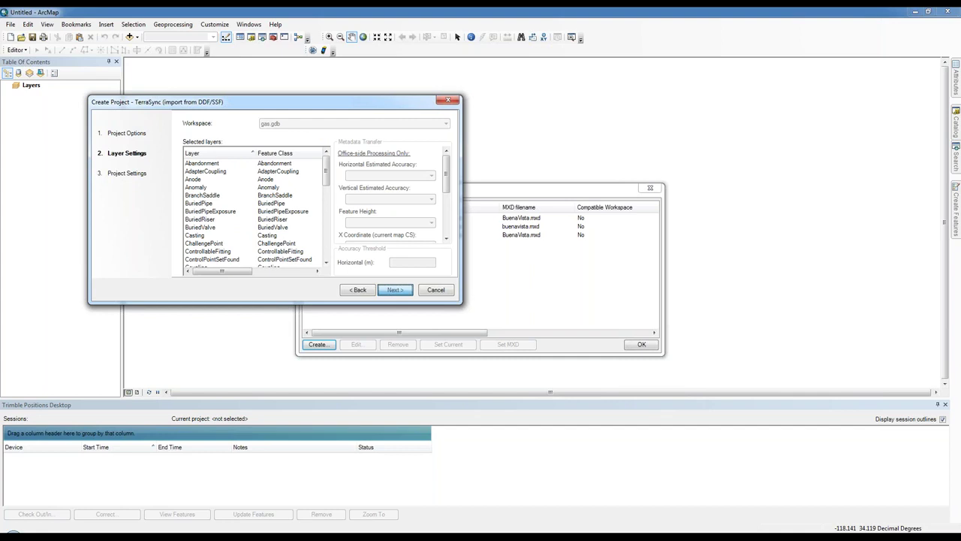
{"action": "left_click", "coordinate": [395, 289]}
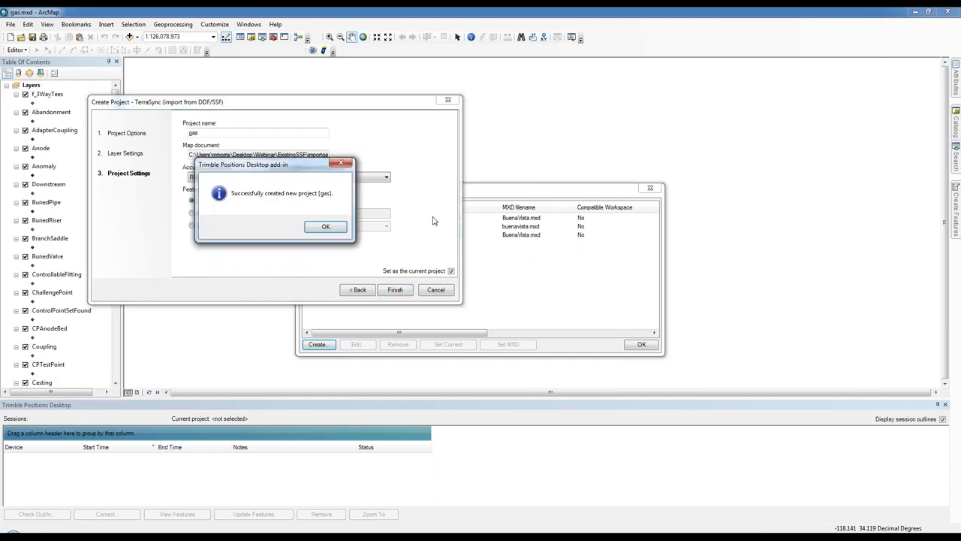
{"action": "left_click", "coordinate": [325, 226]}
{"action": "left_click", "coordinate": [410, 291]}
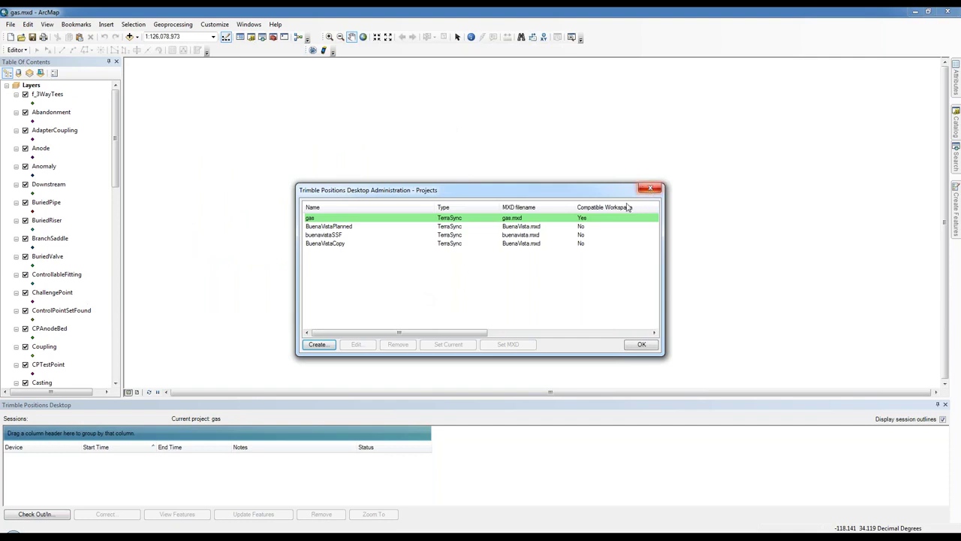
Start another new project of type TerraFlex and bring up the available layers of the gas.gdb workspace.
{"action": "left_click", "coordinate": [317, 344]}
{"action": "left_click", "coordinate": [265, 138]}
{"action": "left_click", "coordinate": [275, 175]}
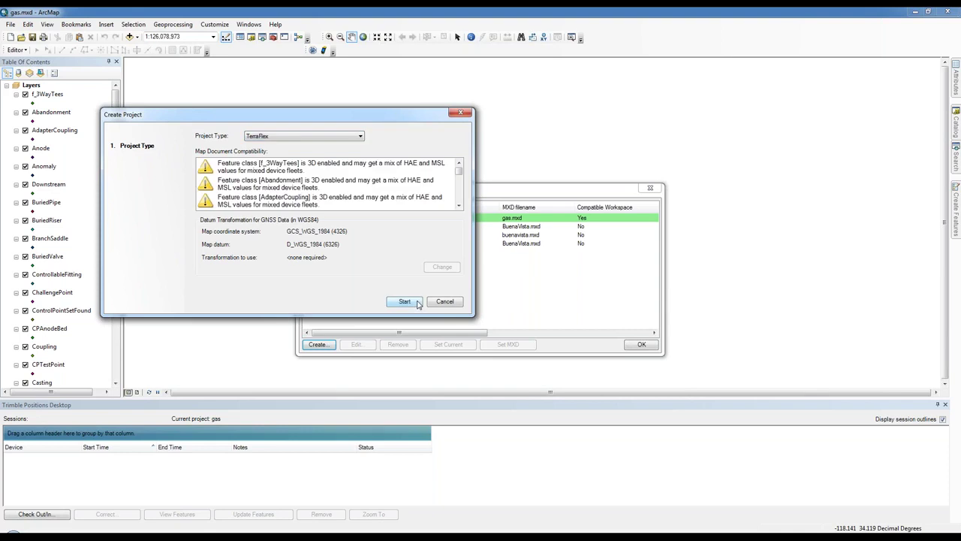
{"action": "left_click", "coordinate": [415, 303]}
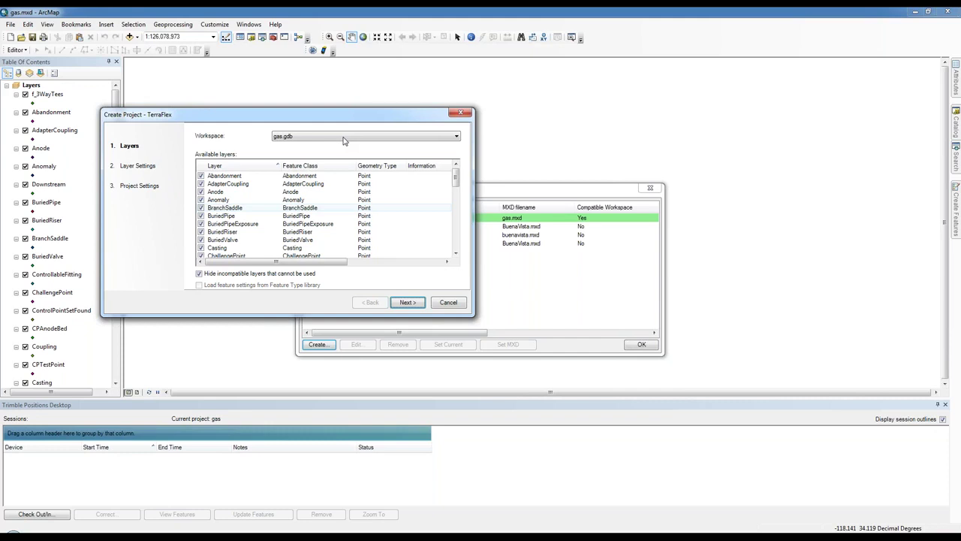
Switch to the TrimblePositionsWebinar_TerraSyncToArcGIS presentation in Google Slides.
{"action": "left_click", "coordinate": [73, 537]}
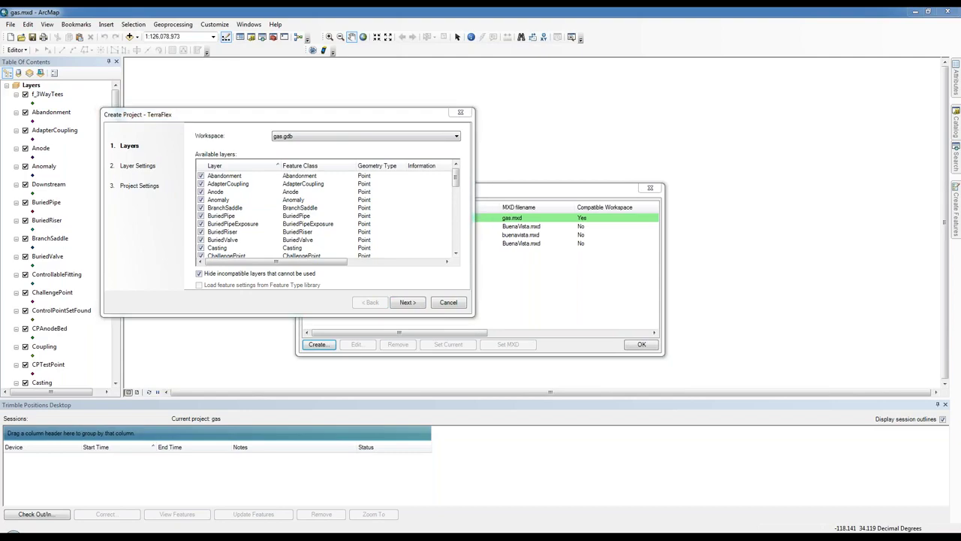
{"action": "left_click", "coordinate": [71, 500]}
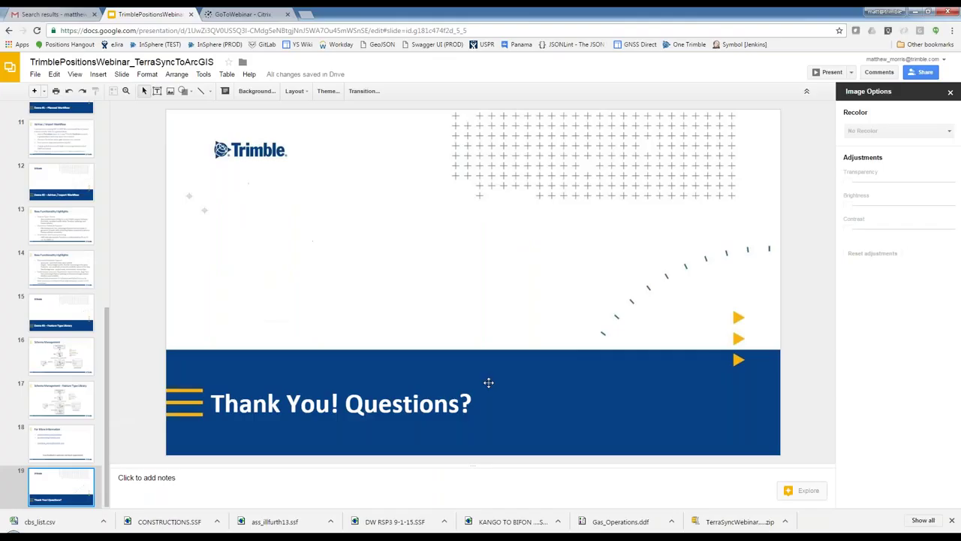